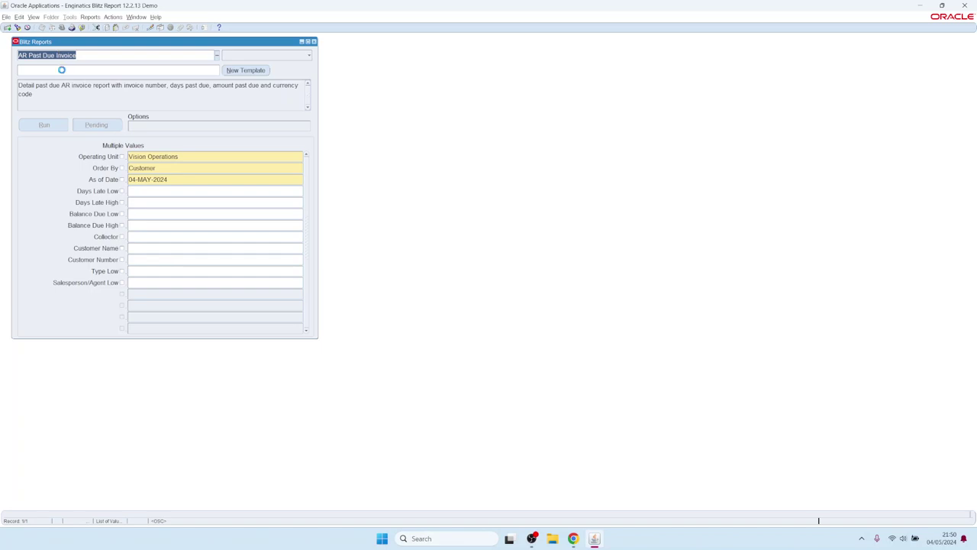
Look through the rows of the AR Past Due Invoice output and check the Invoice Type filter
click(63, 69)
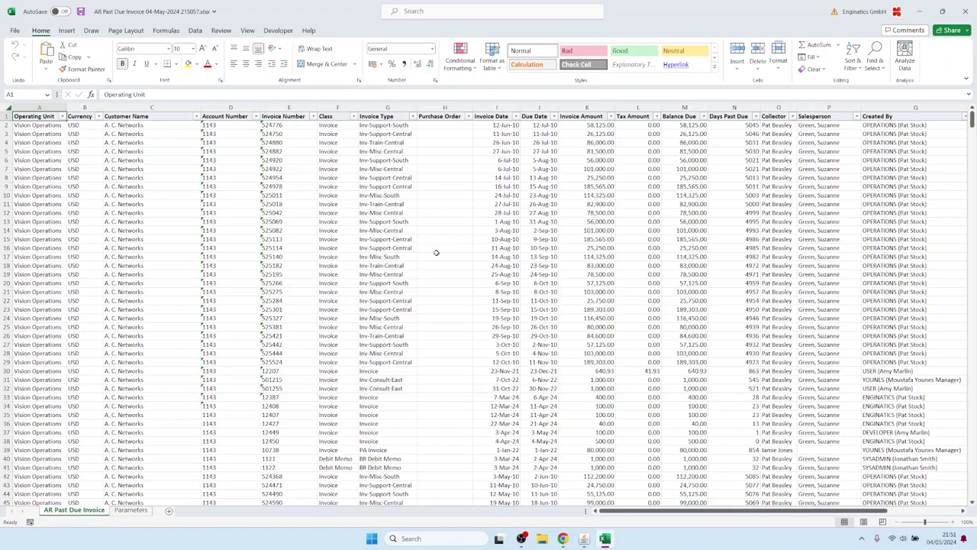
scroll(432, 252, down, 15)
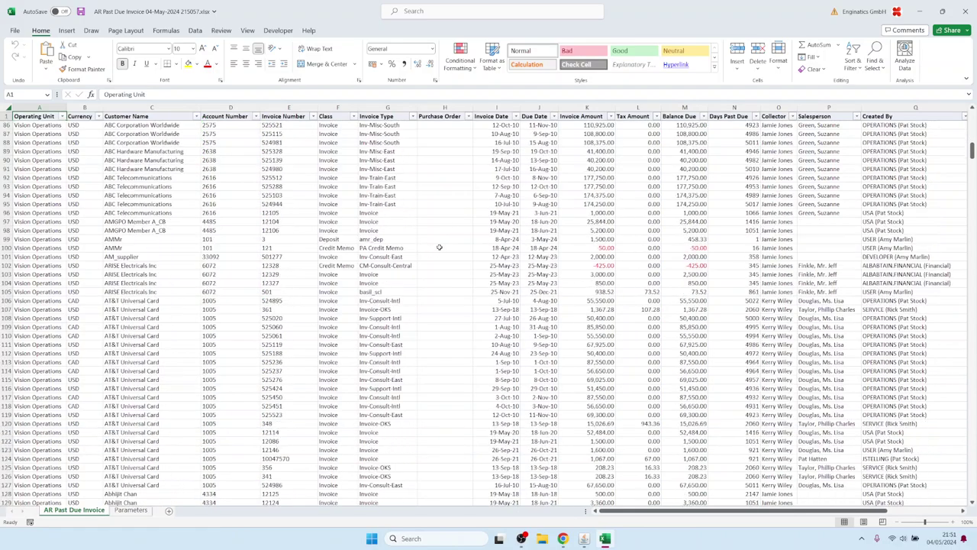
scroll(435, 251, up, 15)
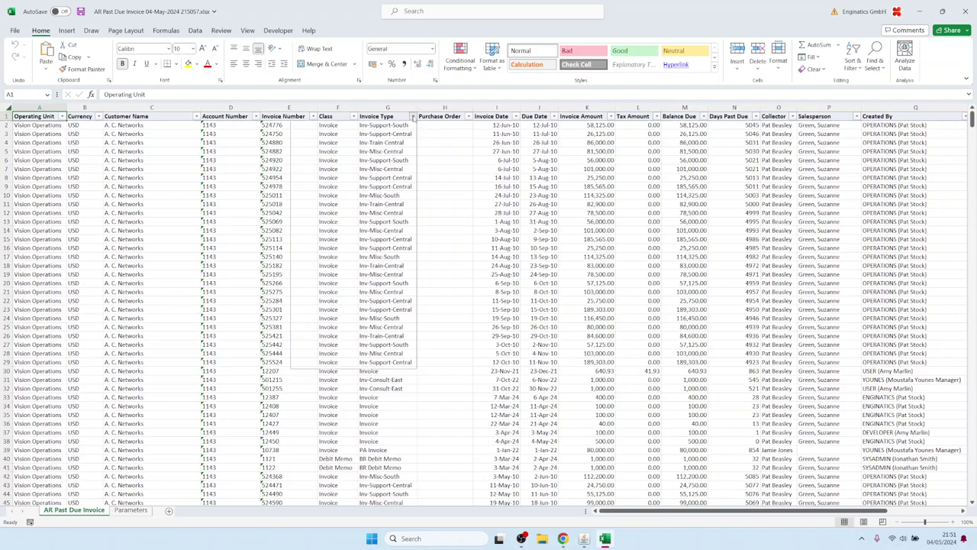
click(412, 117)
click(412, 117)
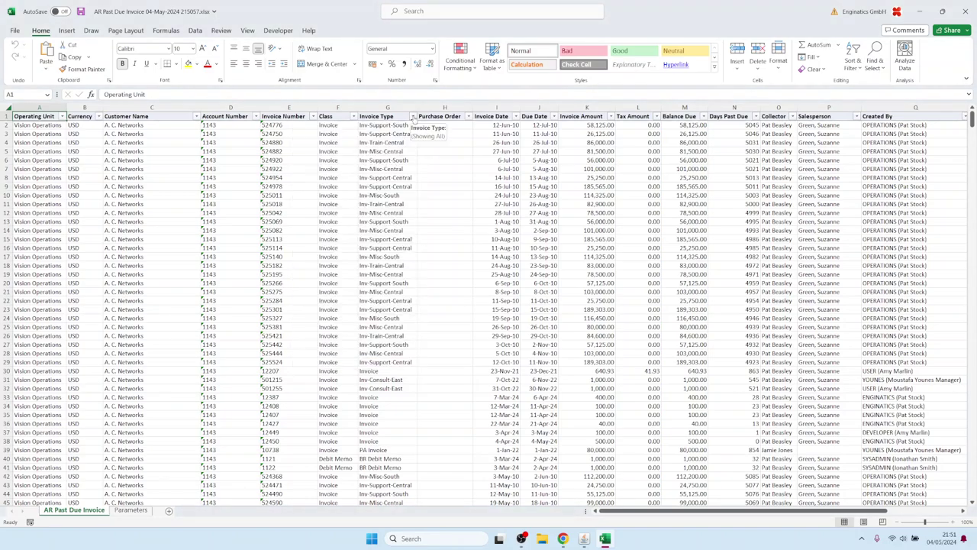
Switch to Oracle Applications and review the list of templates available for the AR Past Due Invoice report
click(584, 538)
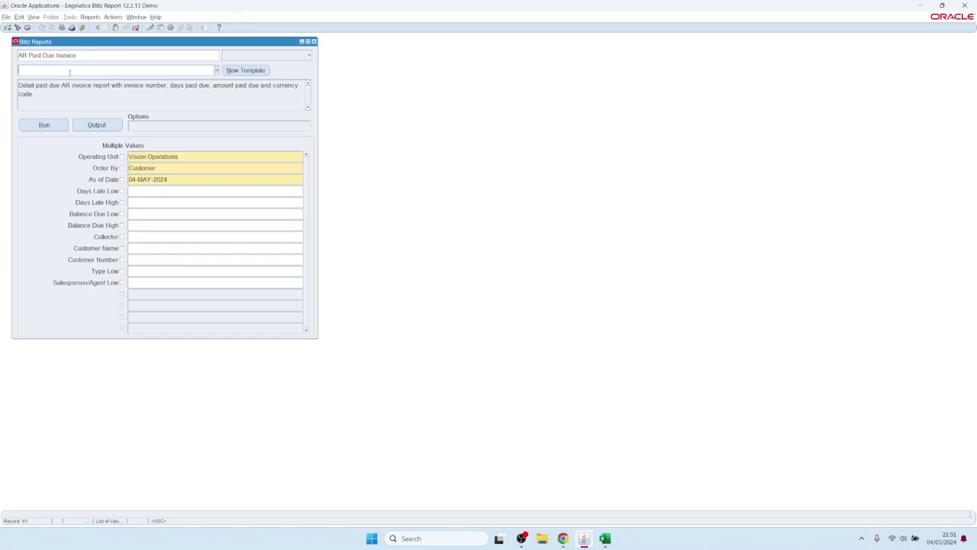
click(111, 69)
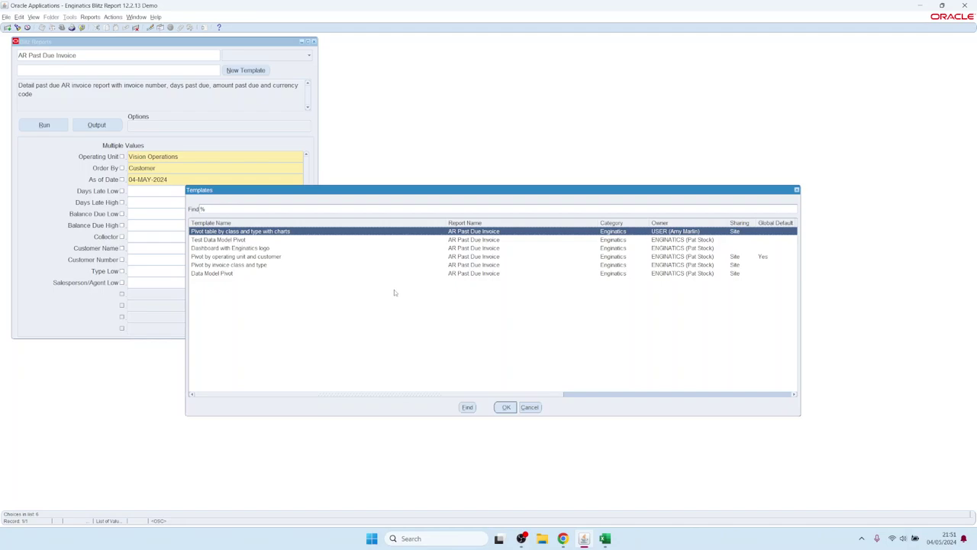
click(525, 407)
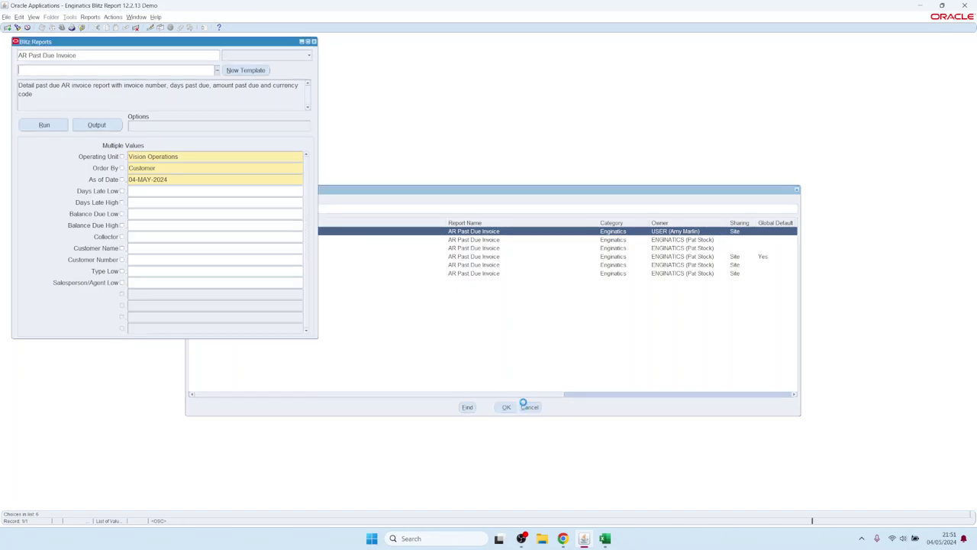
Create a new template and display only the columns from Operating Unit through Invoice Amount
click(242, 70)
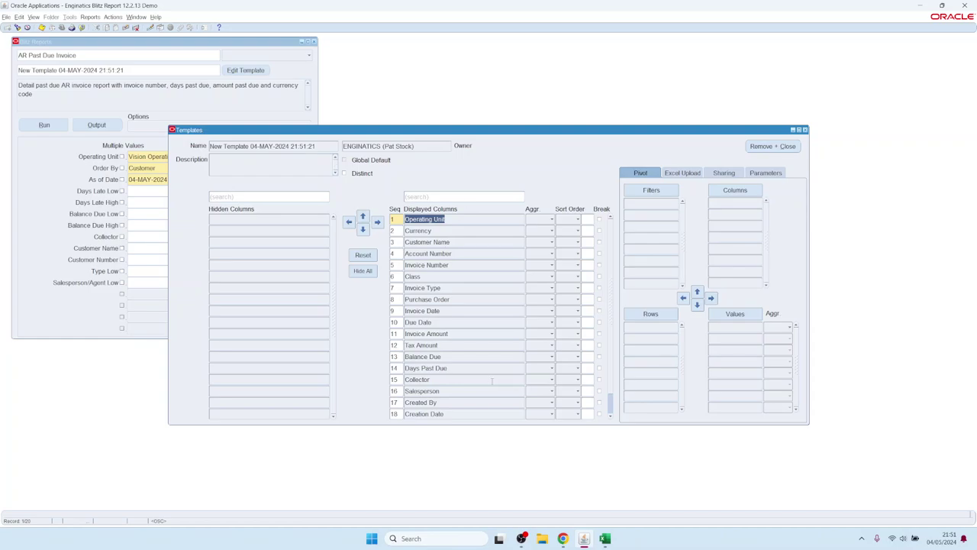
click(364, 271)
shift+click(257, 334)
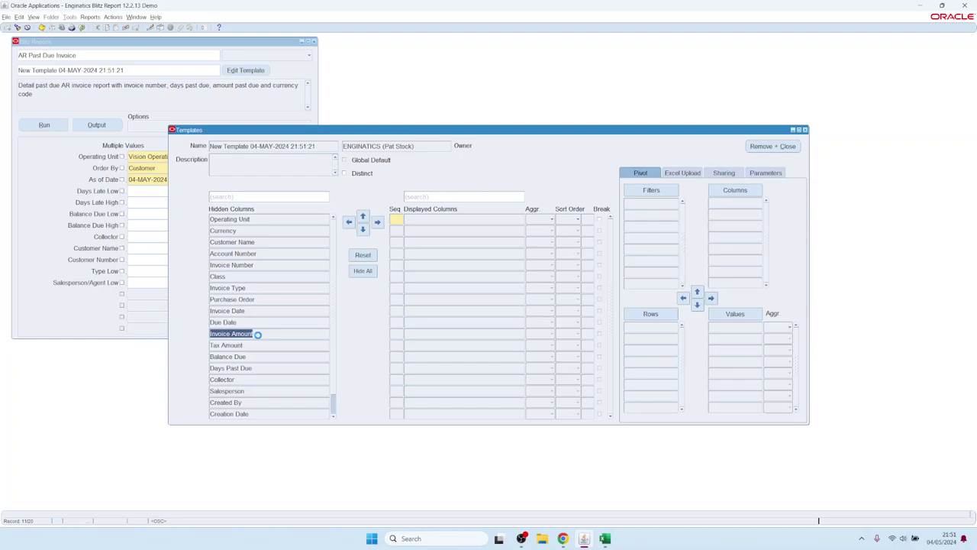
click(377, 221)
Add the hidden columns Days Past Due and Salesperson directly below Purchase Order in the displayed columns
click(439, 242)
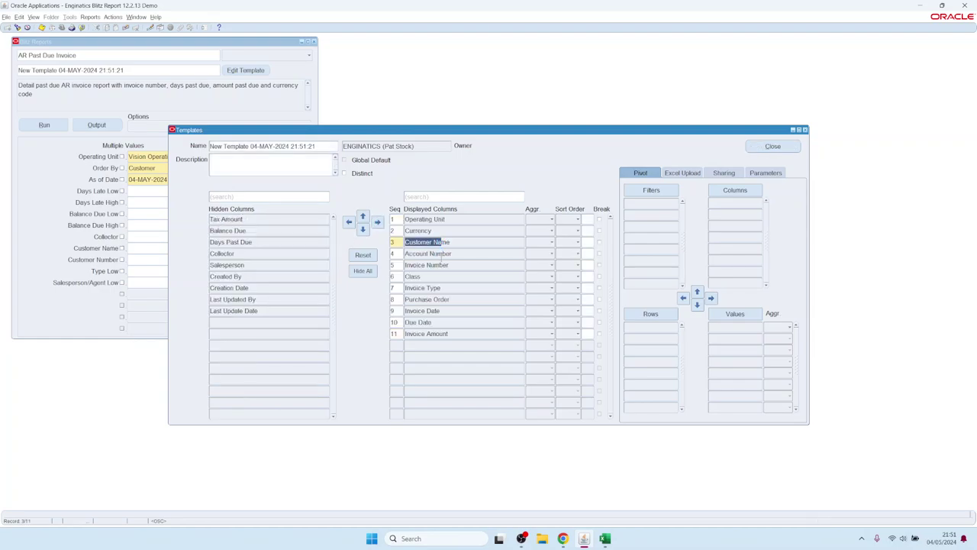
click(426, 300)
click(262, 243)
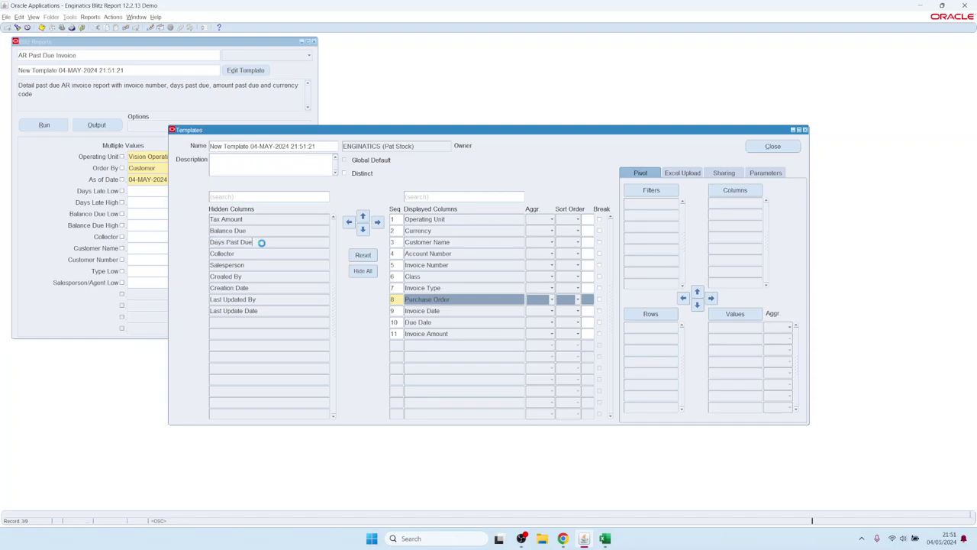
double_click(262, 242)
double_click(253, 253)
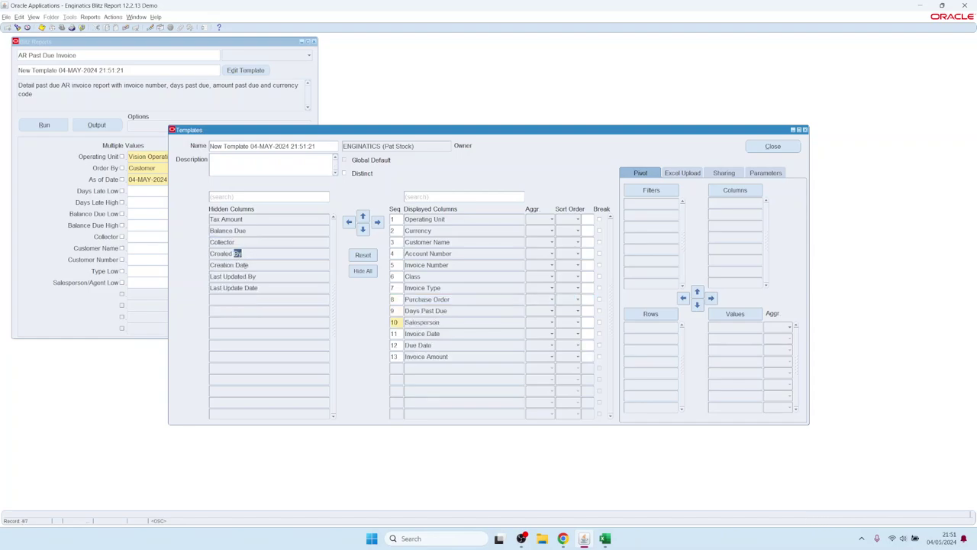
Add the hidden columns Balance Due and Created By to the displayed columns below Salesperson
click(252, 264)
click(229, 230)
shift+click(245, 264)
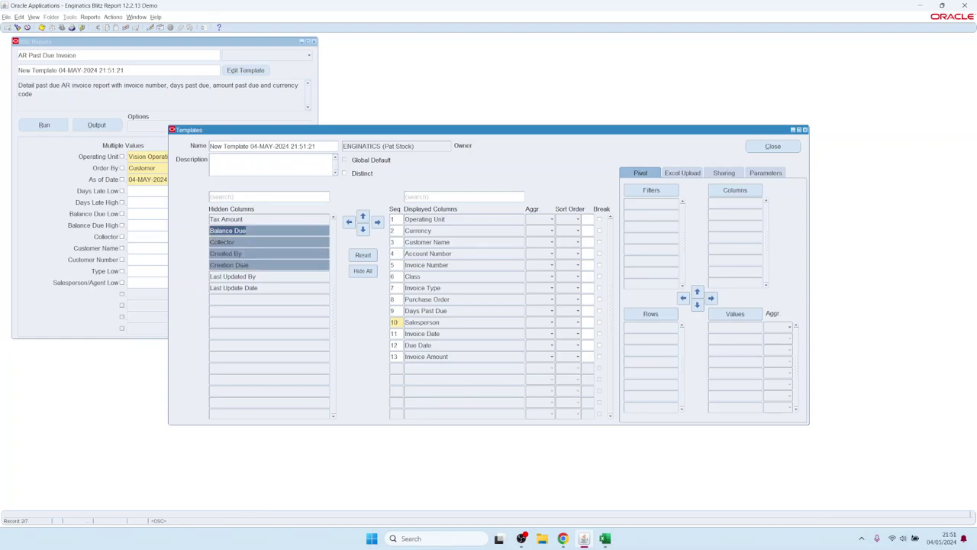
ctrl+click(243, 254)
click(377, 221)
Move Invoice Number and Purchase Order up together so they come directly before Customer Name
click(428, 242)
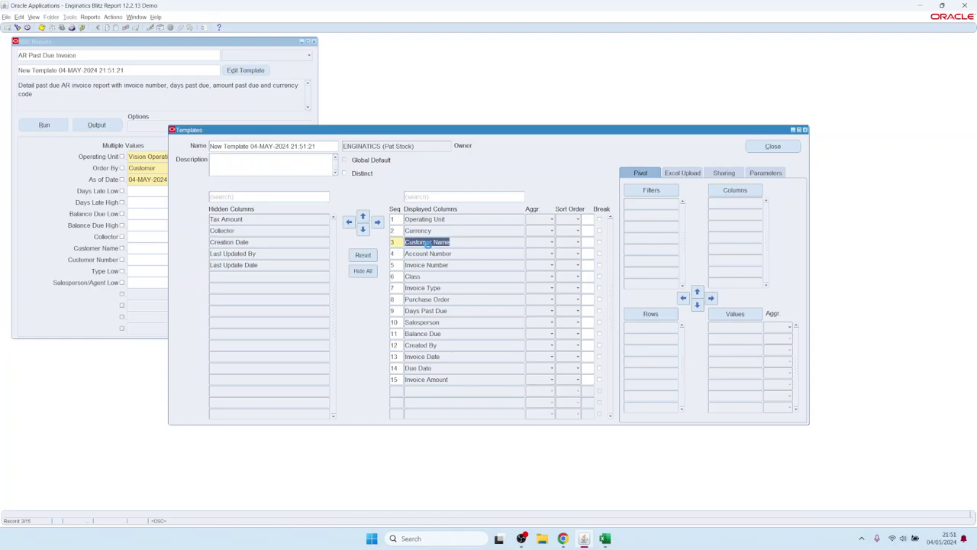
click(428, 299)
ctrl+click(428, 265)
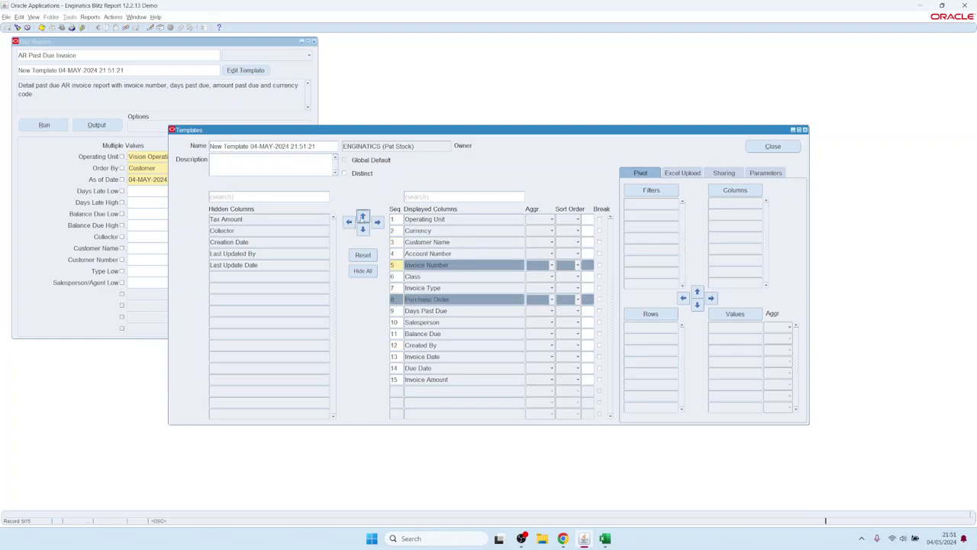
click(363, 217)
click(363, 217)
Hide the displayed columns Balance Due, Created By, Invoice Date and Due Date
click(434, 334)
shift+click(419, 368)
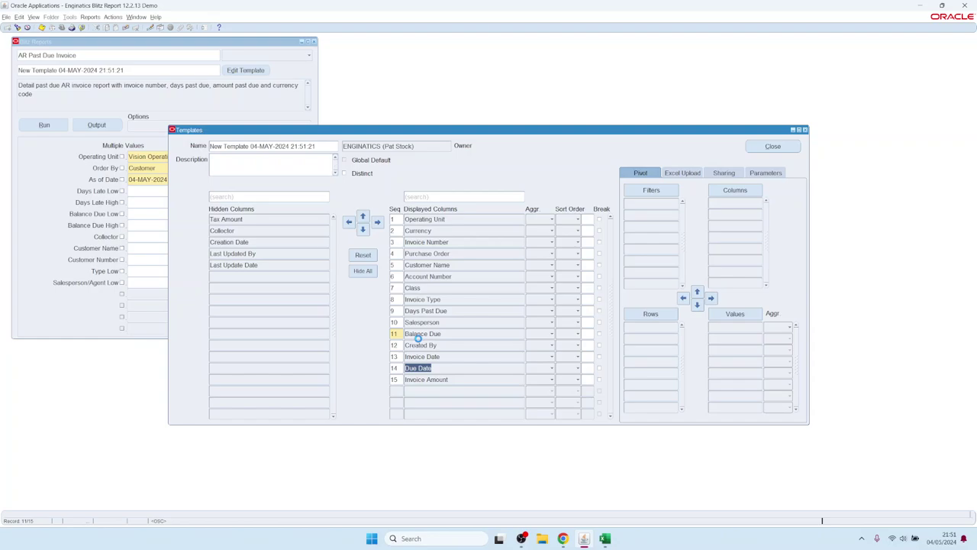
click(349, 221)
Run the report with the new template, and return to Oracle Applications from its Excel output
click(81, 161)
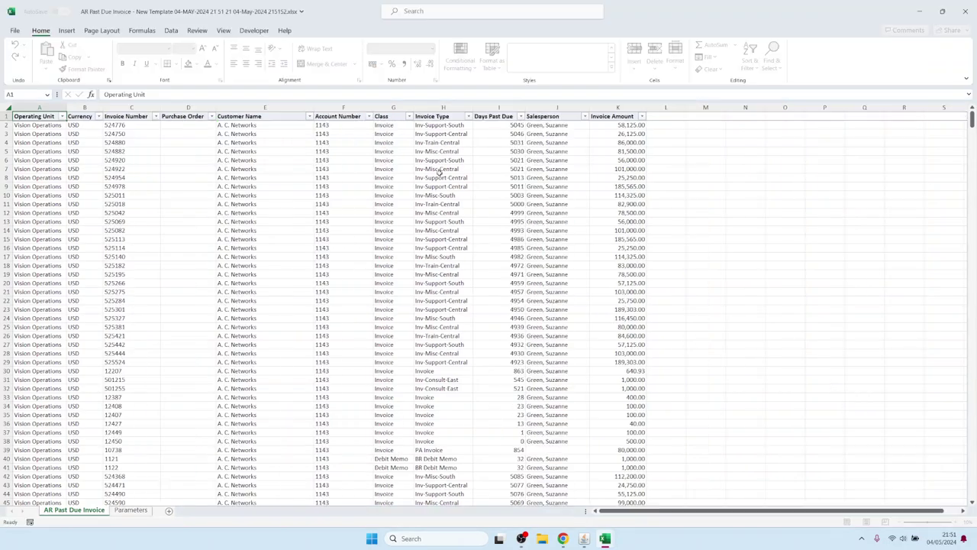
mouse_move(583, 540)
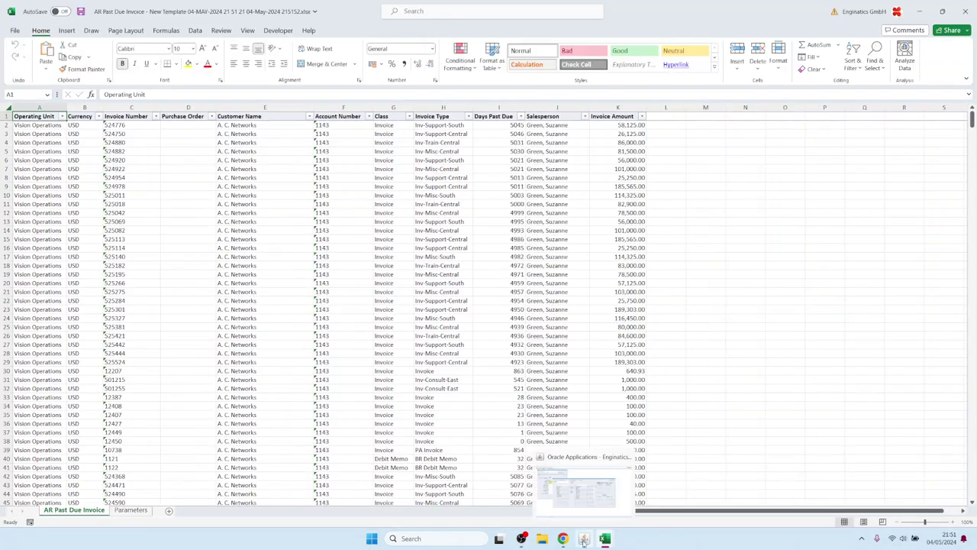
click(589, 494)
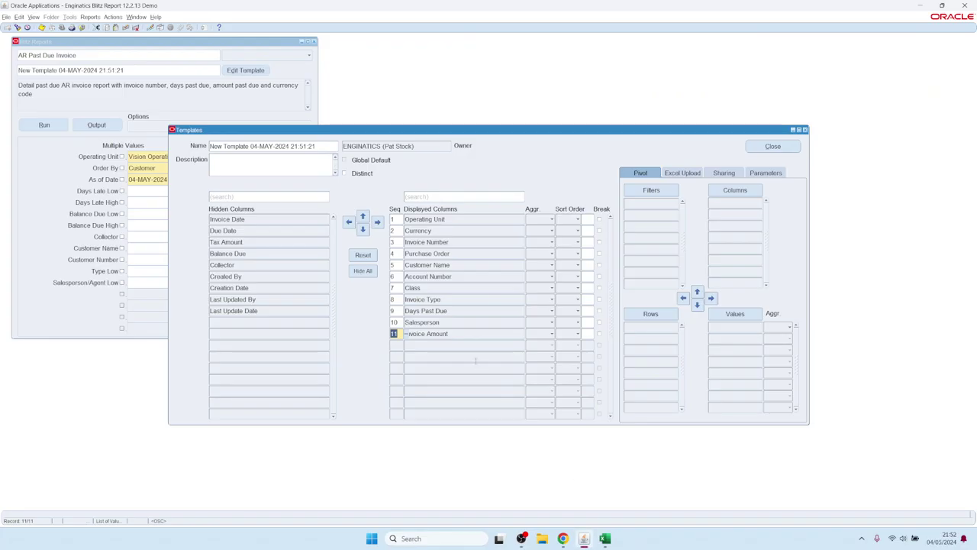
Move Invoice Type, Days Past Due and Salesperson together to the start of the column order at sequence 1
click(416, 299)
shift+click(406, 323)
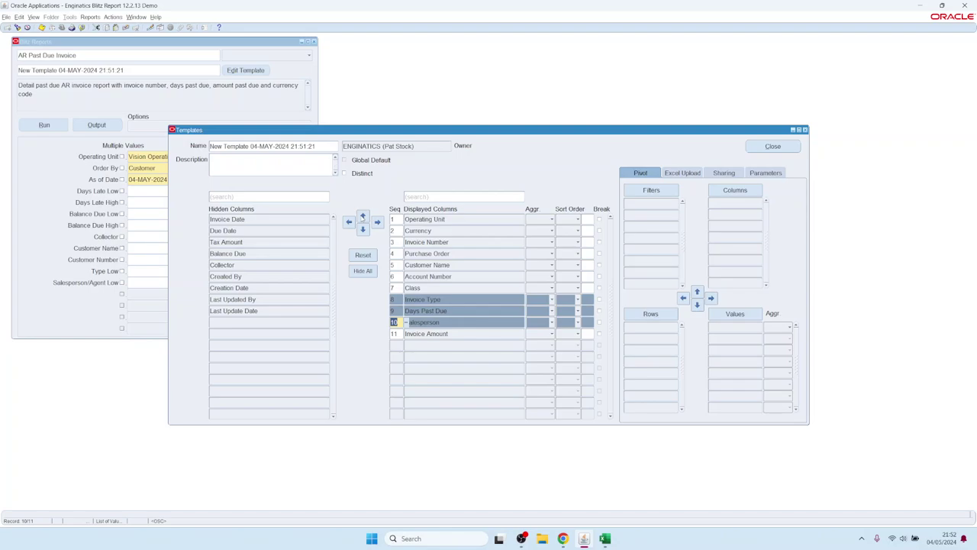
text(1)
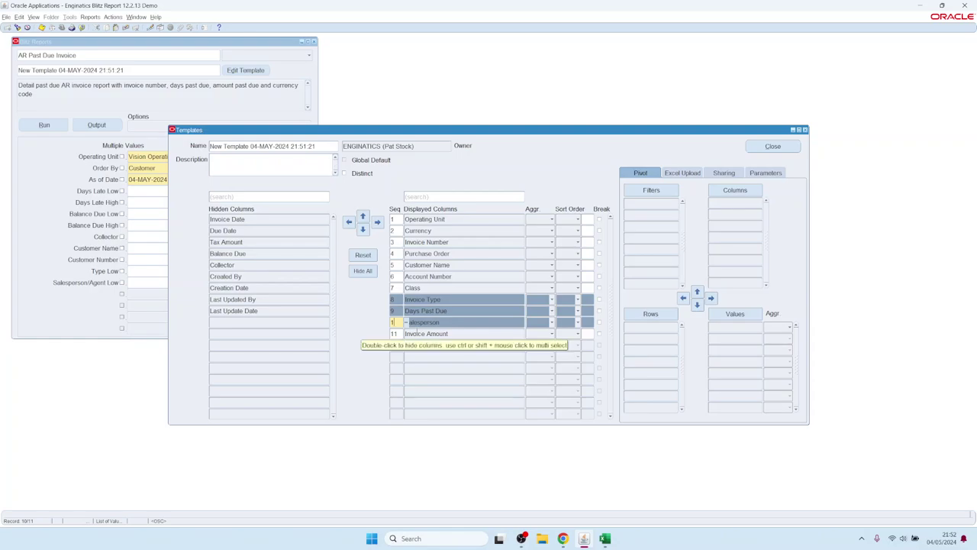
key(Tab)
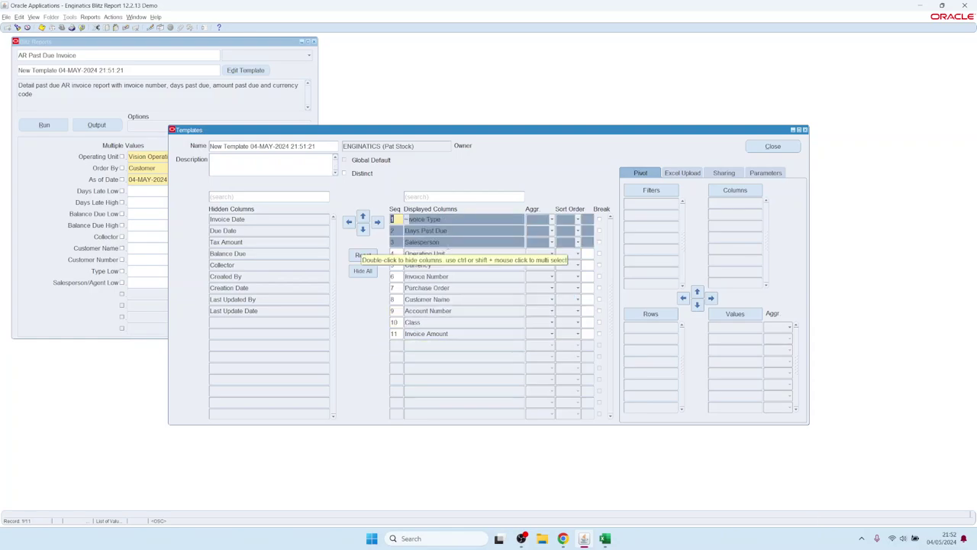
click(463, 253)
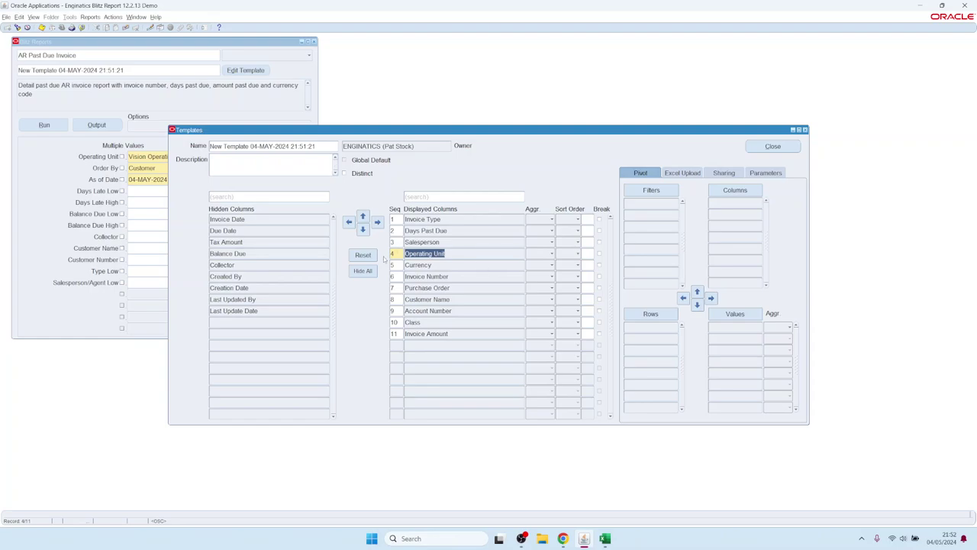
Examine the aggregation and sort order options available for the displayed columns
click(545, 220)
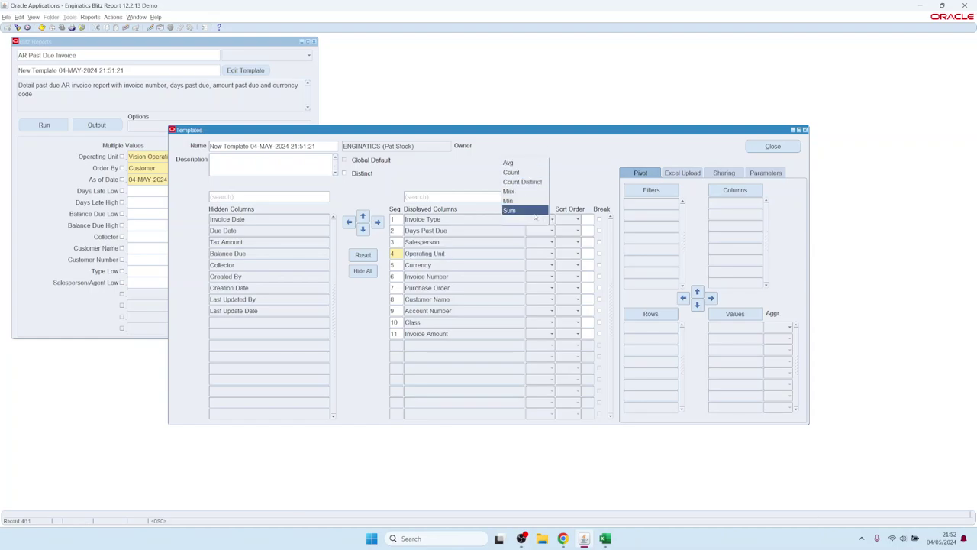
click(500, 254)
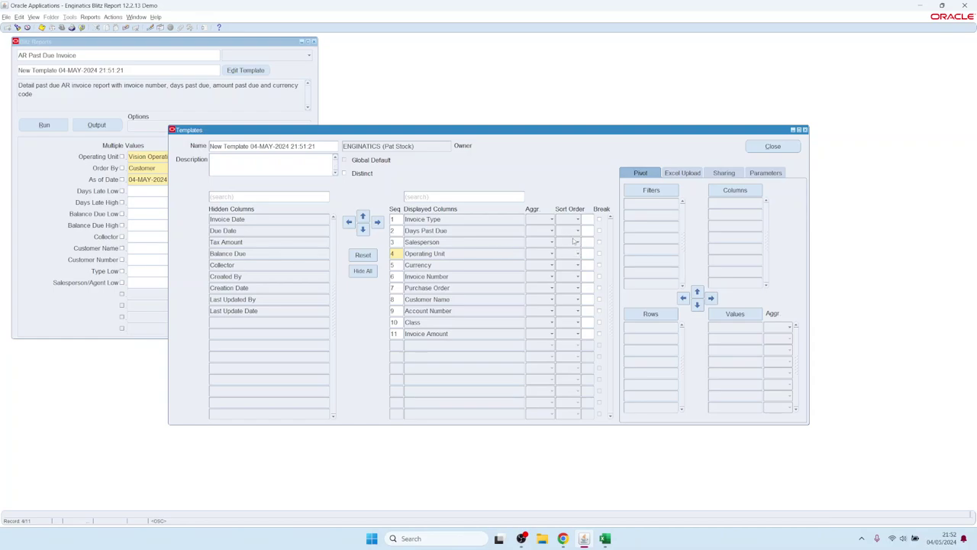
click(575, 241)
click(563, 221)
Reset the template's column layout and enable a break on the Class column
click(363, 254)
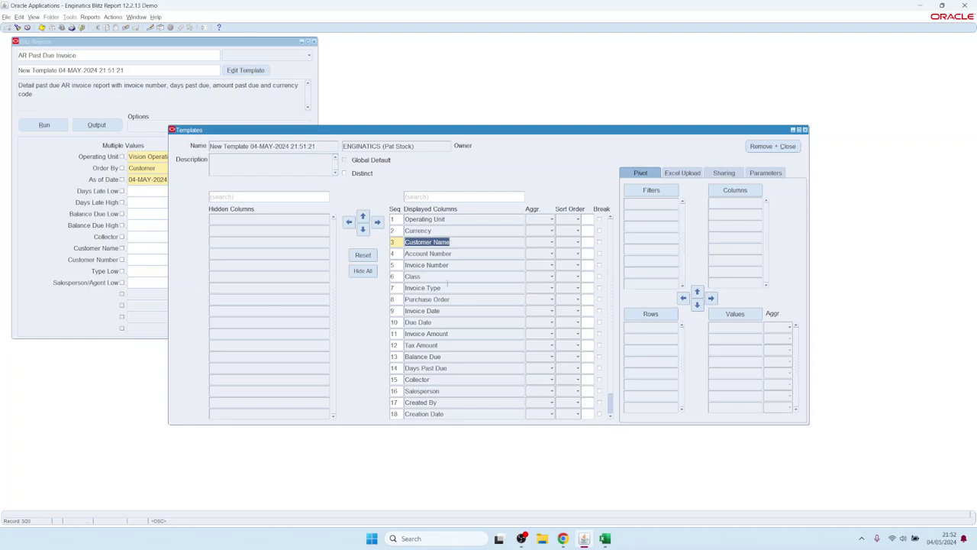
click(430, 276)
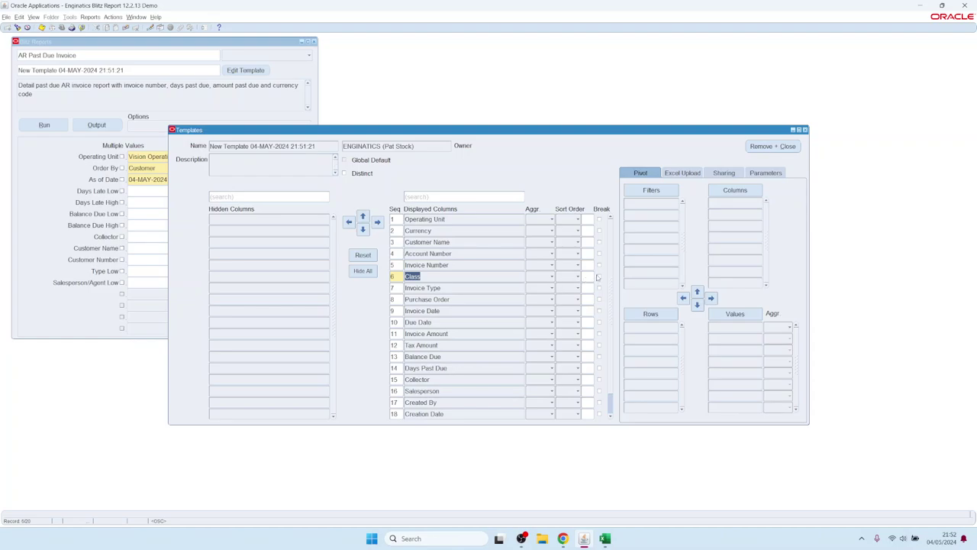
click(599, 277)
Run the report and check the Credit Memo, Debit Memo and Guarantee sheets of the output
click(60, 125)
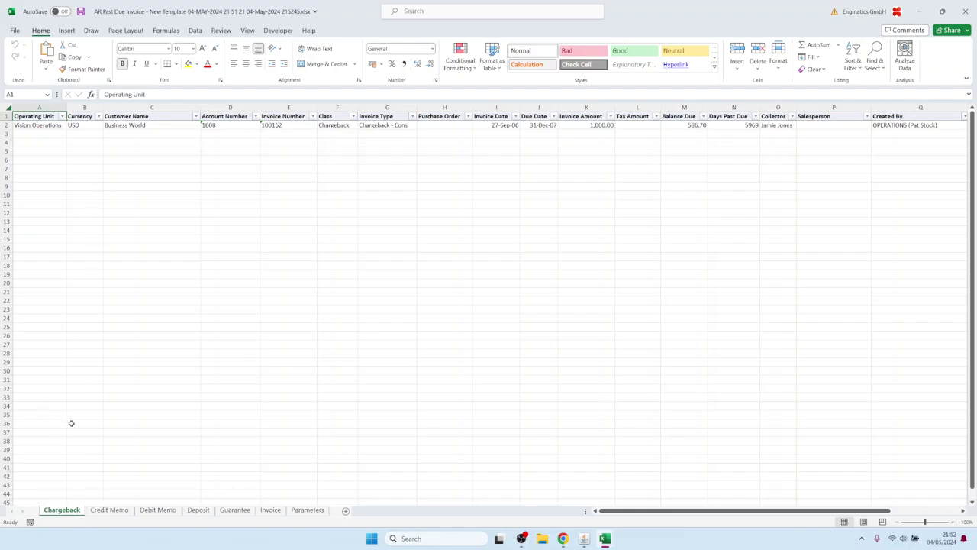
click(109, 509)
click(156, 509)
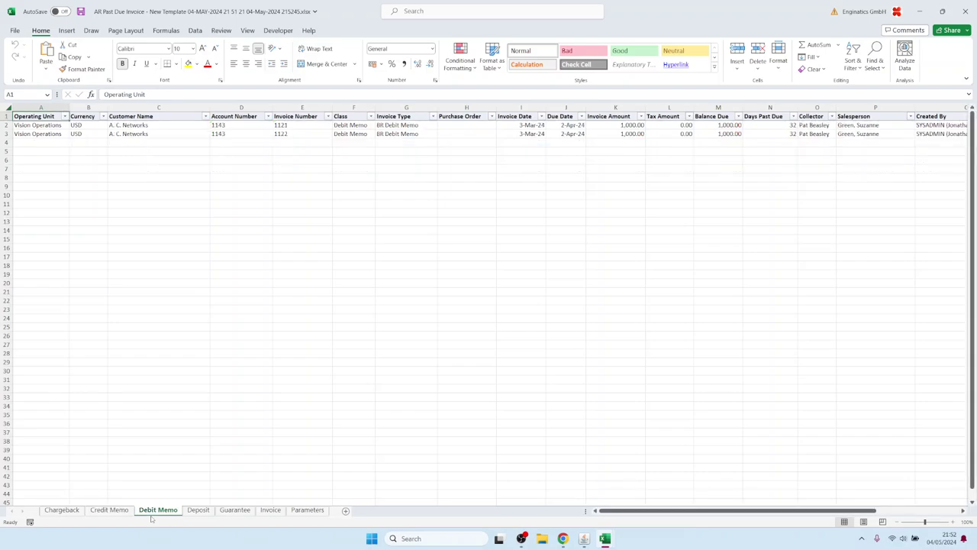
click(232, 510)
drag(350, 127, 351, 151)
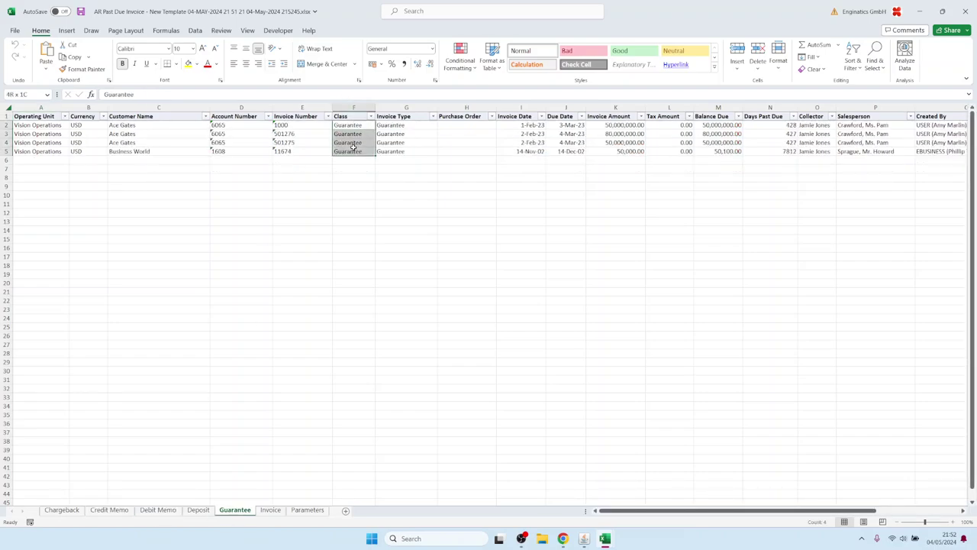
Review the report details and parameter values on the Parameters sheet
click(309, 511)
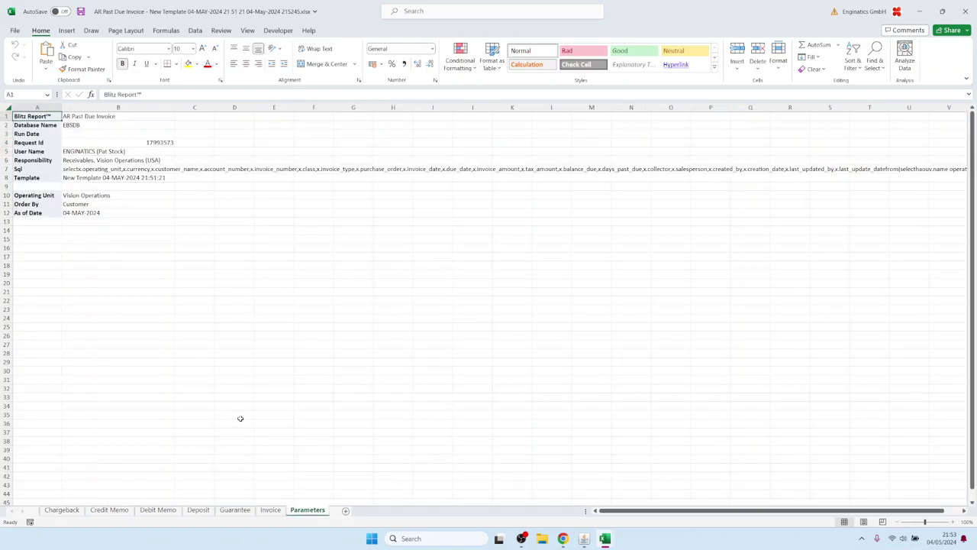
click(92, 116)
drag(92, 116, 88, 212)
click(109, 142)
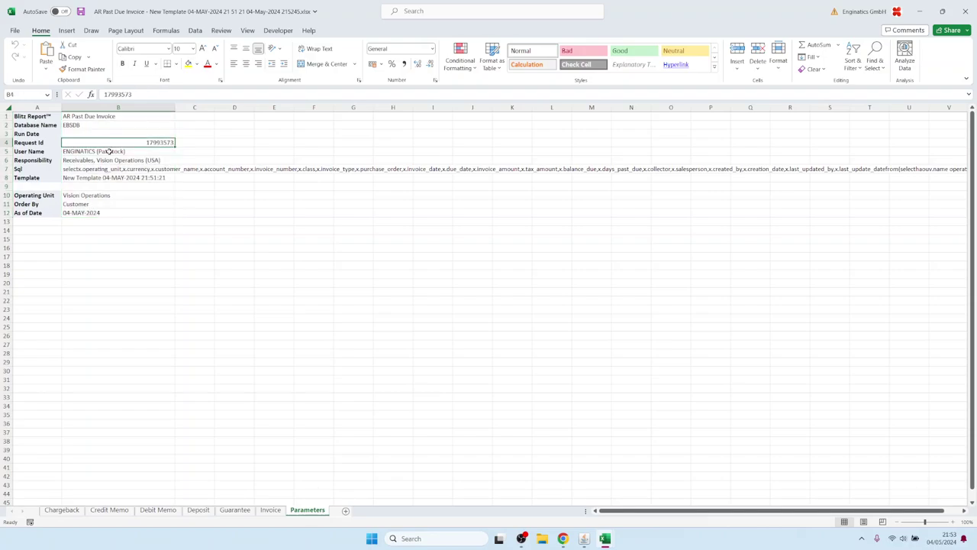
Switch back to Oracle Applications and reset the template's columns to clear the break on Class
mouse_move(584, 538)
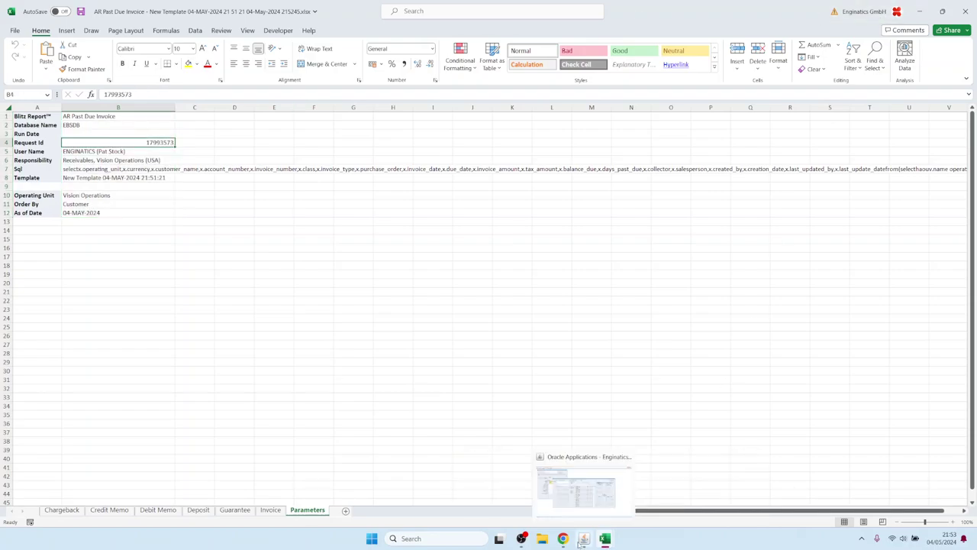
click(584, 489)
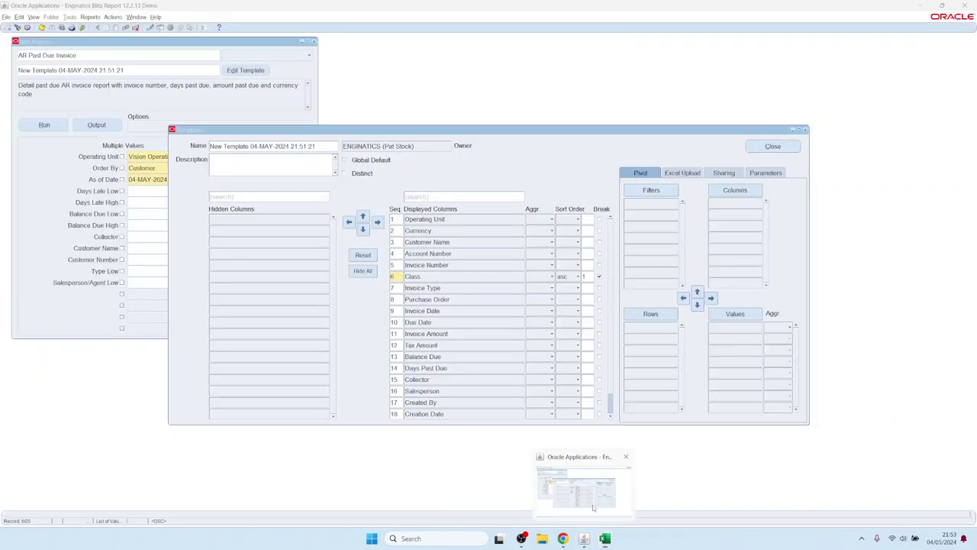
click(365, 256)
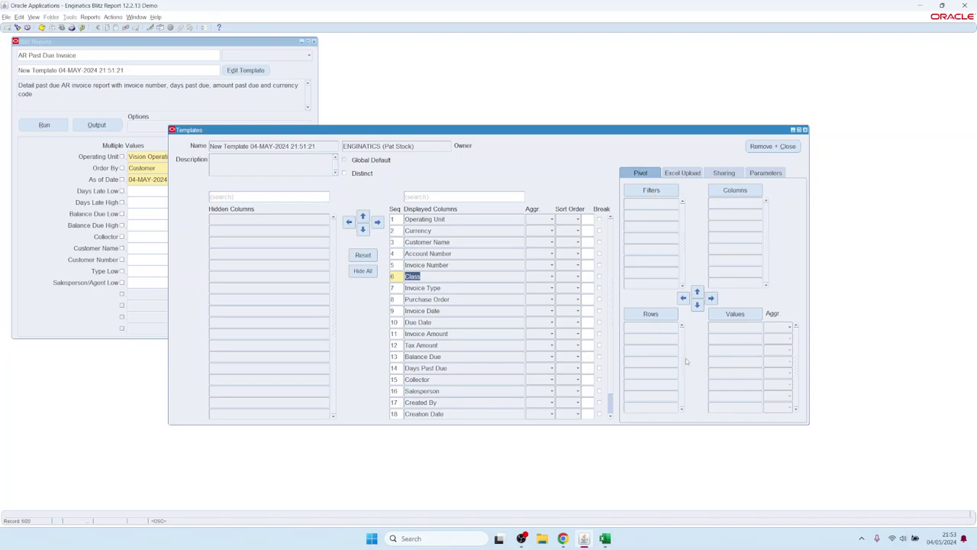
Review the template's Excel upload, sharing level and excluded parameter settings
click(683, 174)
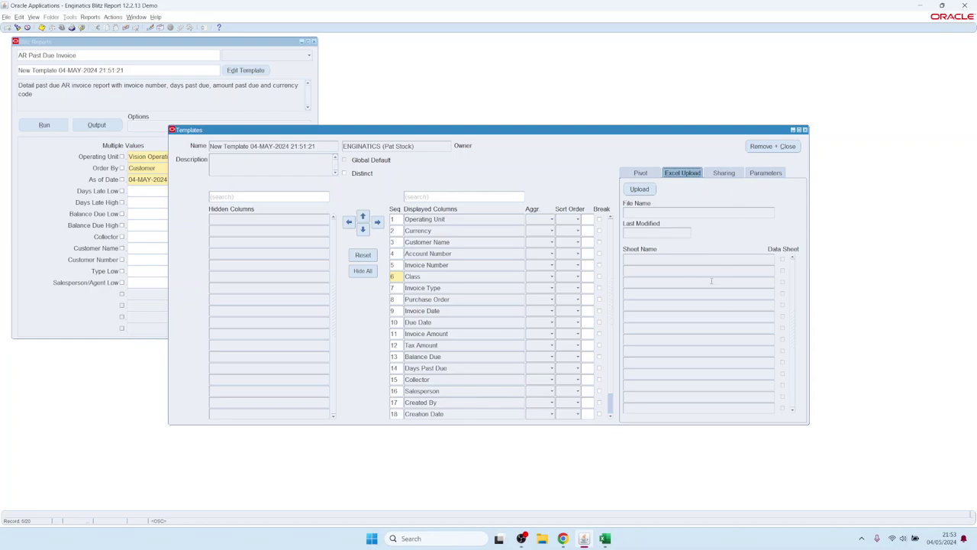
click(724, 173)
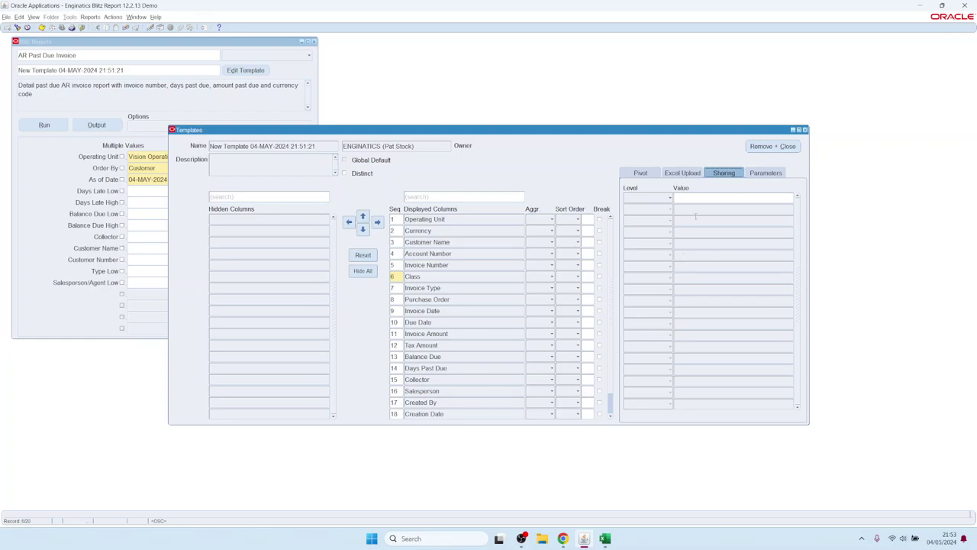
click(670, 197)
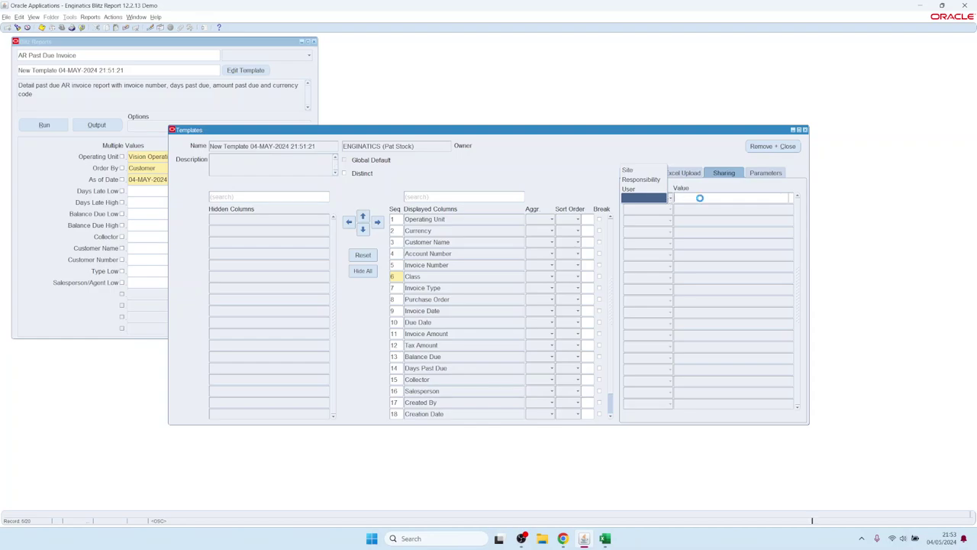
click(701, 198)
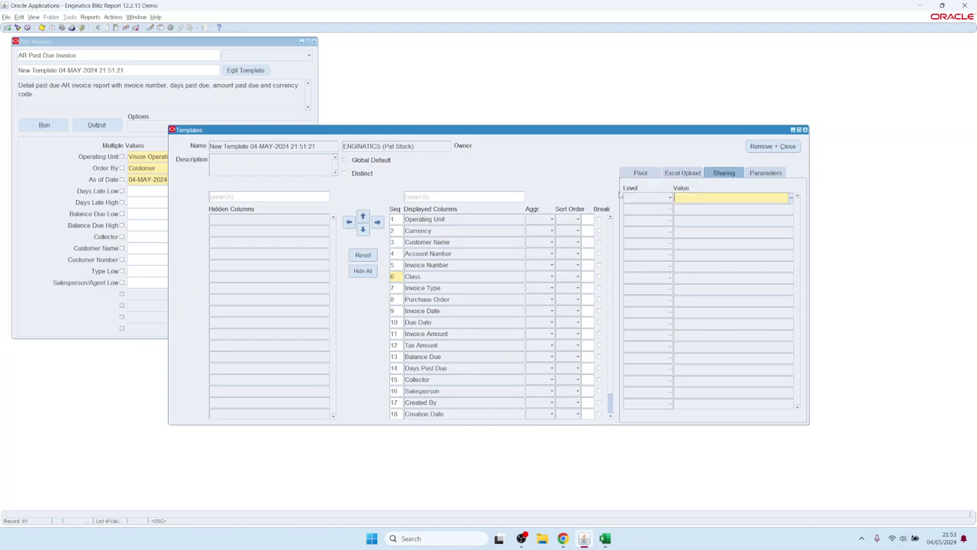
click(763, 172)
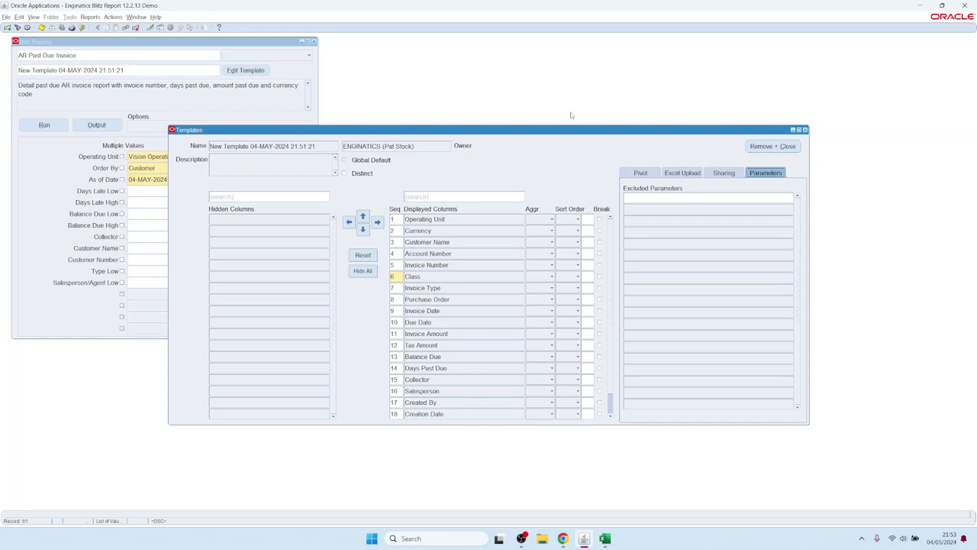
Return to the pivot layout and add the Class and Invoice Type columns as pivot rows
click(640, 174)
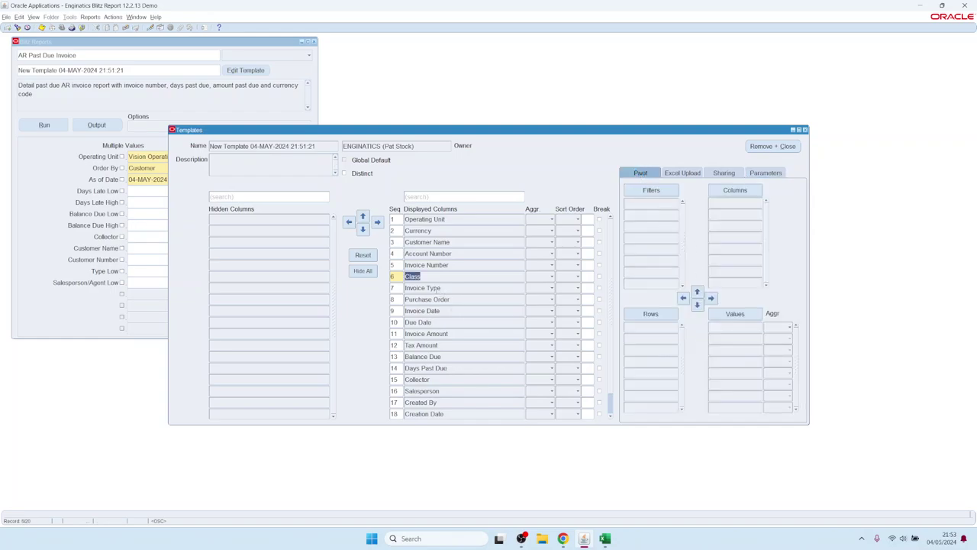
shift+click(425, 287)
drag(425, 287, 650, 332)
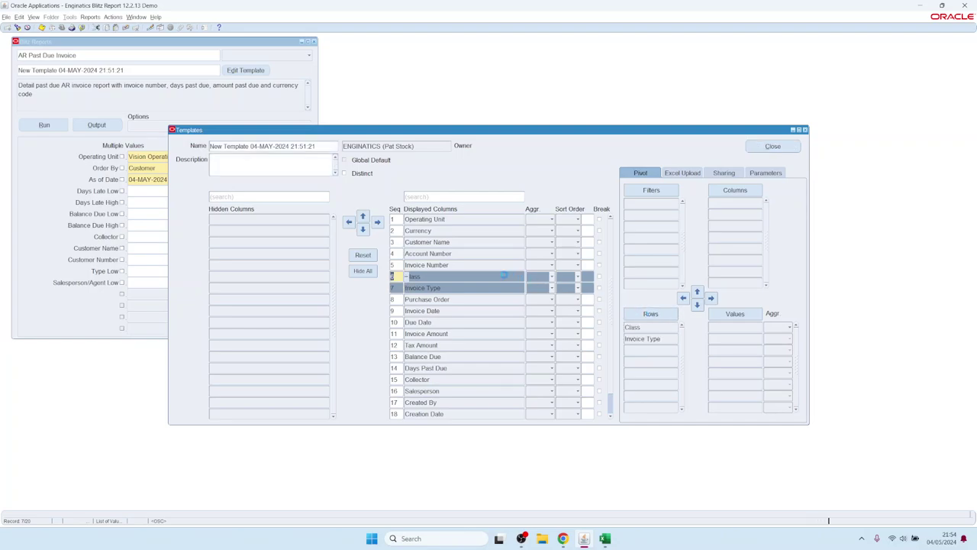
Filter the displayed columns by "amou", add Invoice Amount and Tax Amount as pivot values, and clear the filter
click(426, 196)
text(am)
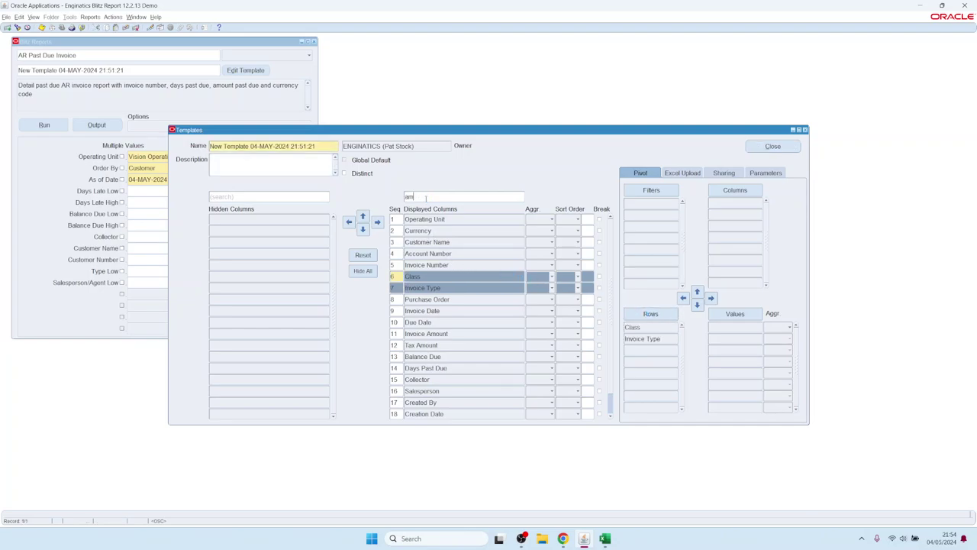
text(ou)
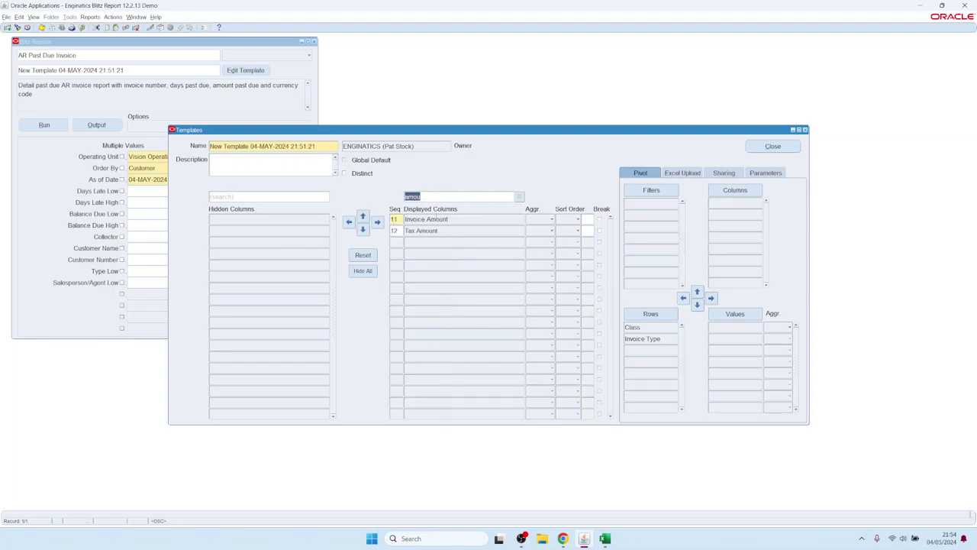
click(426, 219)
shift+click(422, 231)
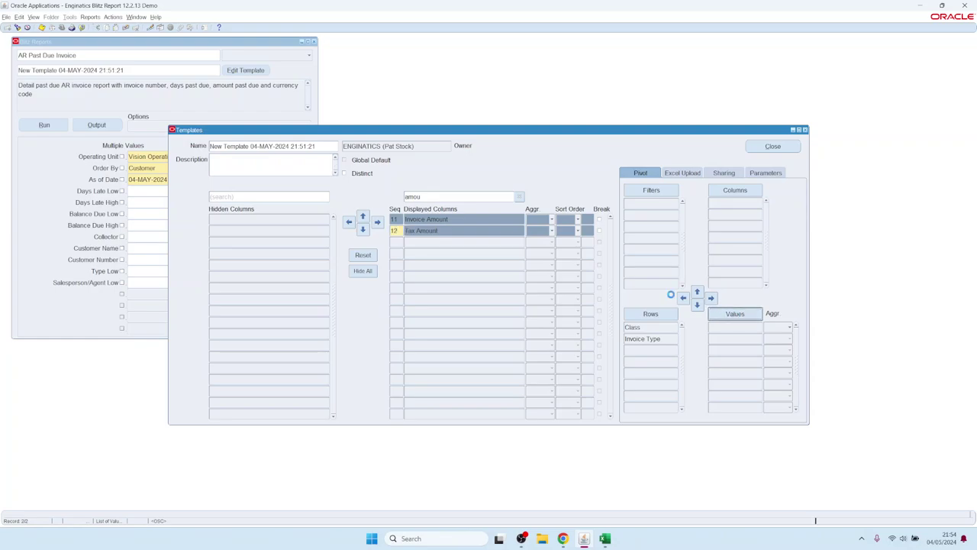
click(519, 197)
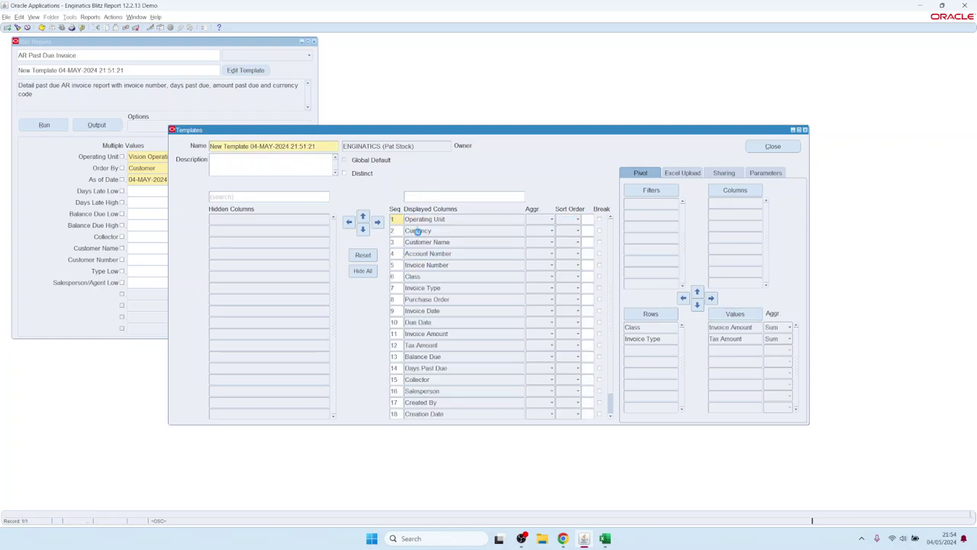
Add Currency as the pivot column field and run the report
drag(418, 230, 734, 200)
click(44, 124)
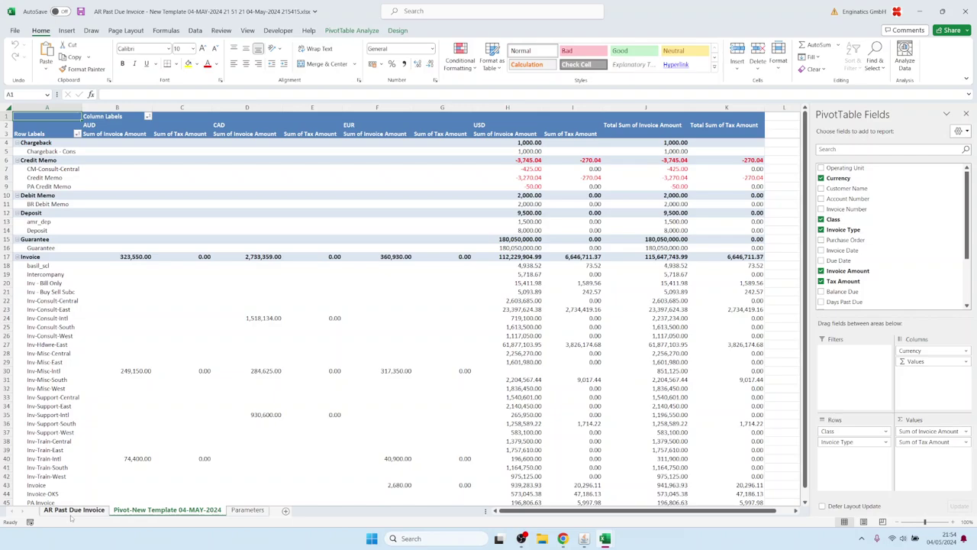
Compare the AR Past Due Invoice detail sheet with the generated pivot sheet in the Excel output
mouse_move(332, 367)
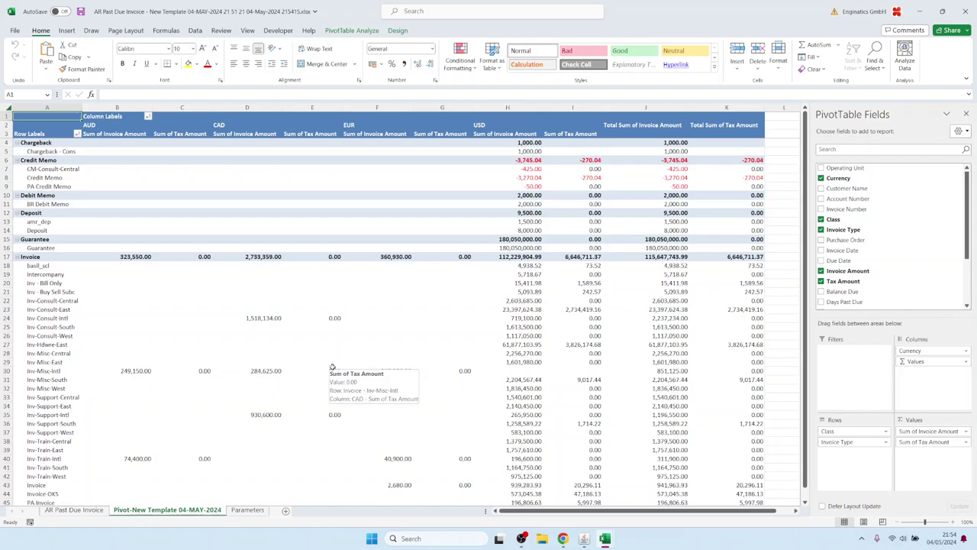
click(74, 509)
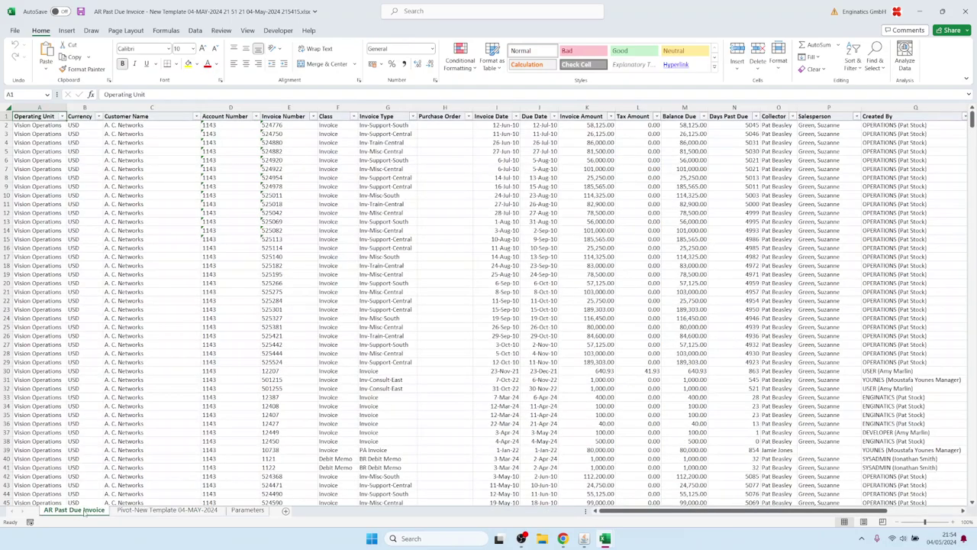
click(153, 509)
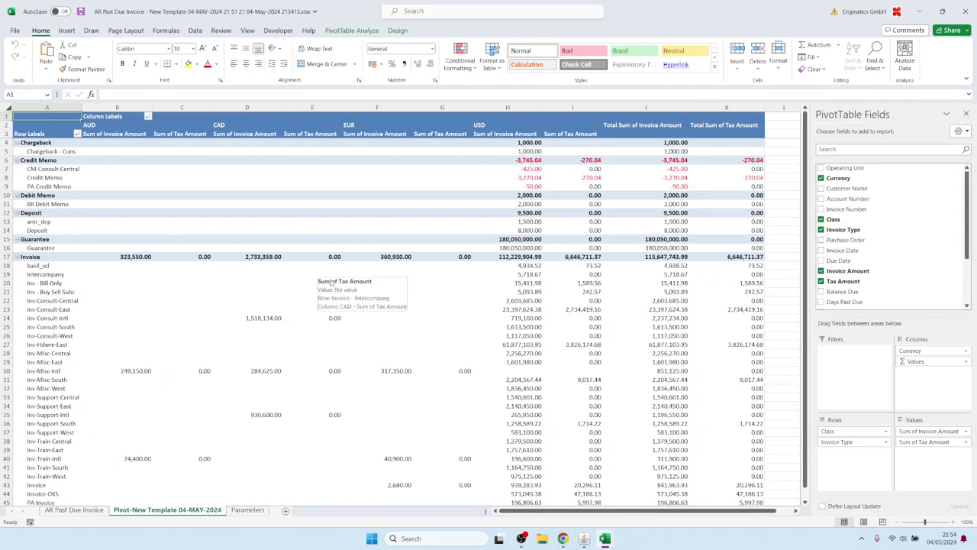
mouse_move(372, 311)
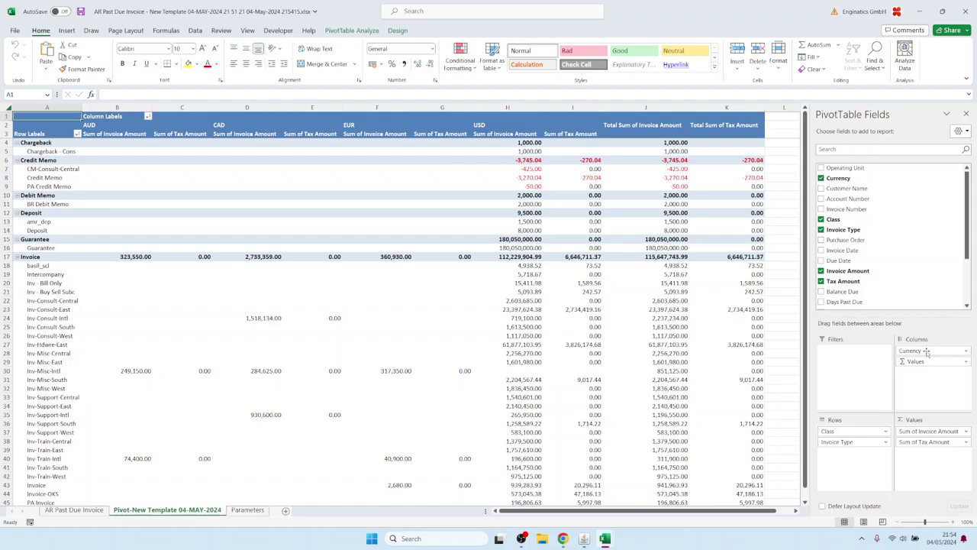
Remove Currency from the PivotTable's columns and insert a slicer for Currency instead
drag(931, 350, 297, 293)
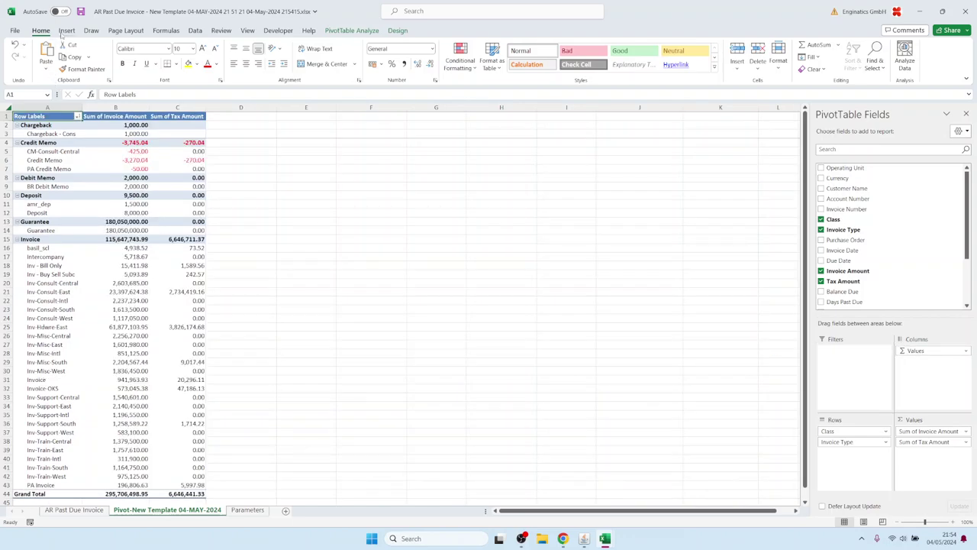
click(65, 32)
click(577, 55)
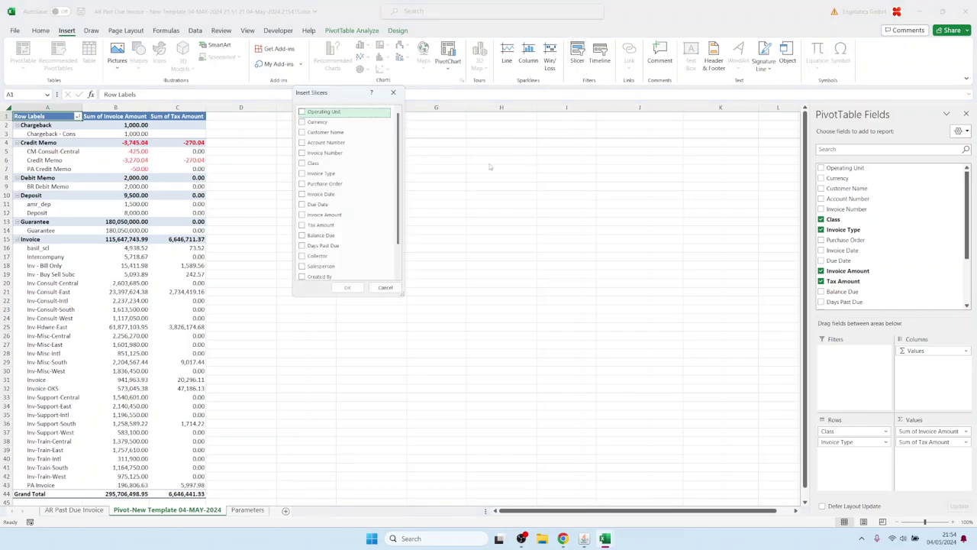
click(316, 122)
click(347, 287)
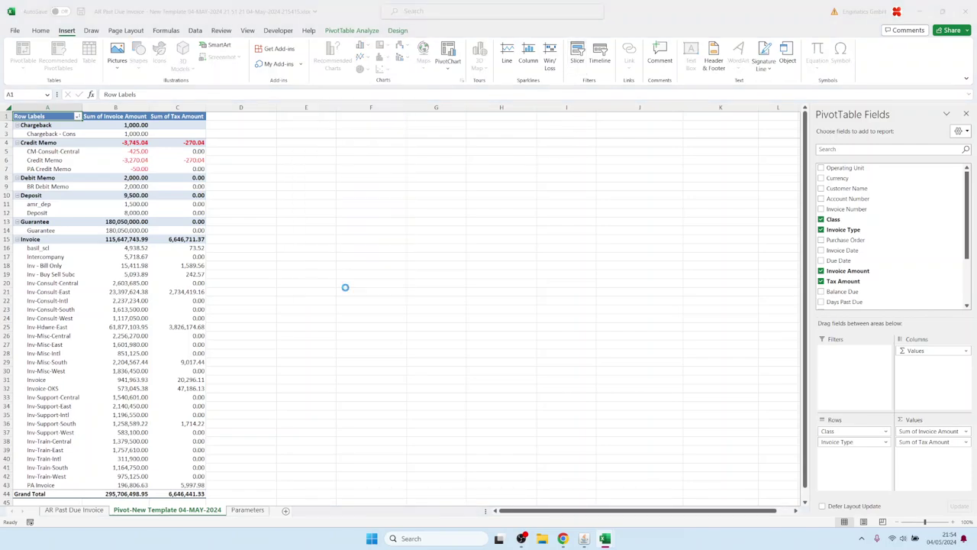
Move the Currency slicer clear of the PivotTable and filter by CAD, switching the filter to USD
drag(403, 122, 329, 304)
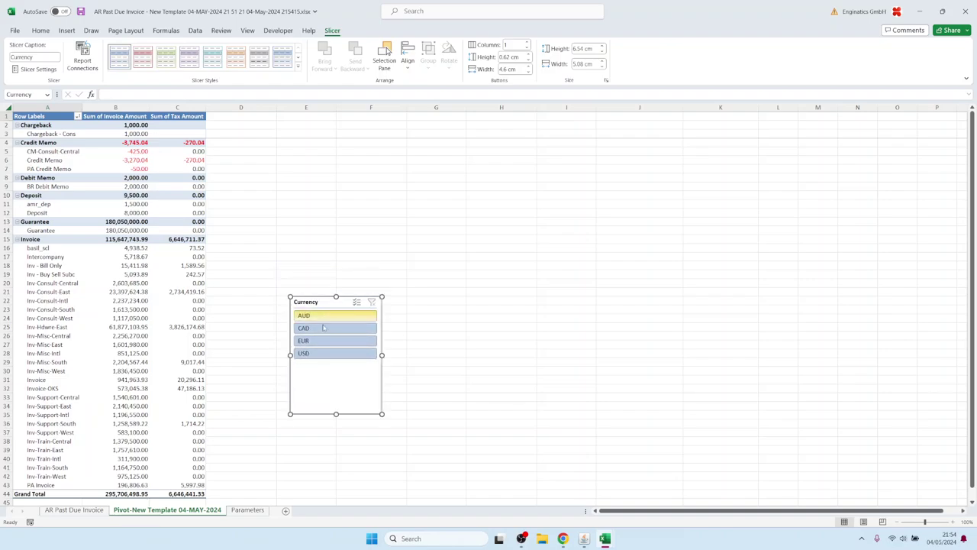
click(319, 328)
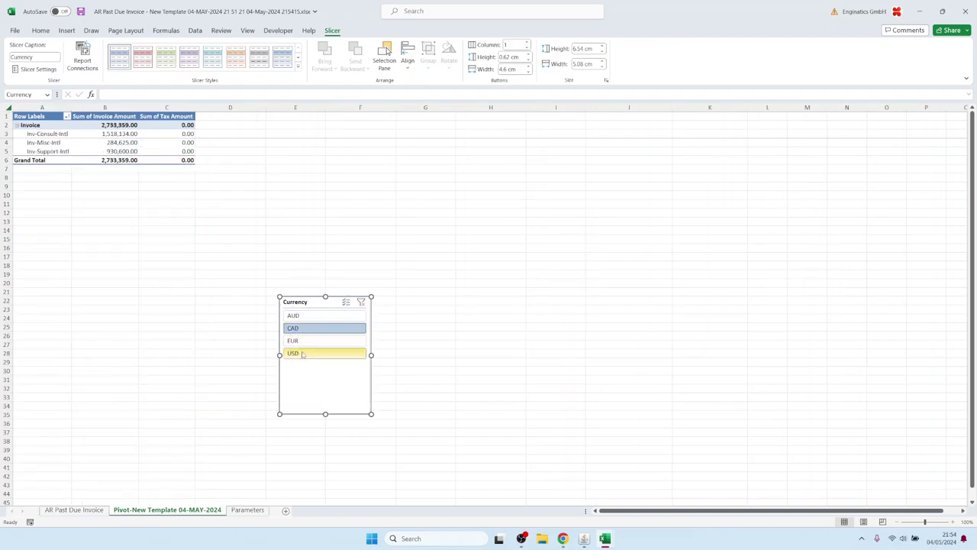
click(302, 353)
Insert a pie PivotChart based on the filtered PivotTable
click(34, 125)
click(67, 31)
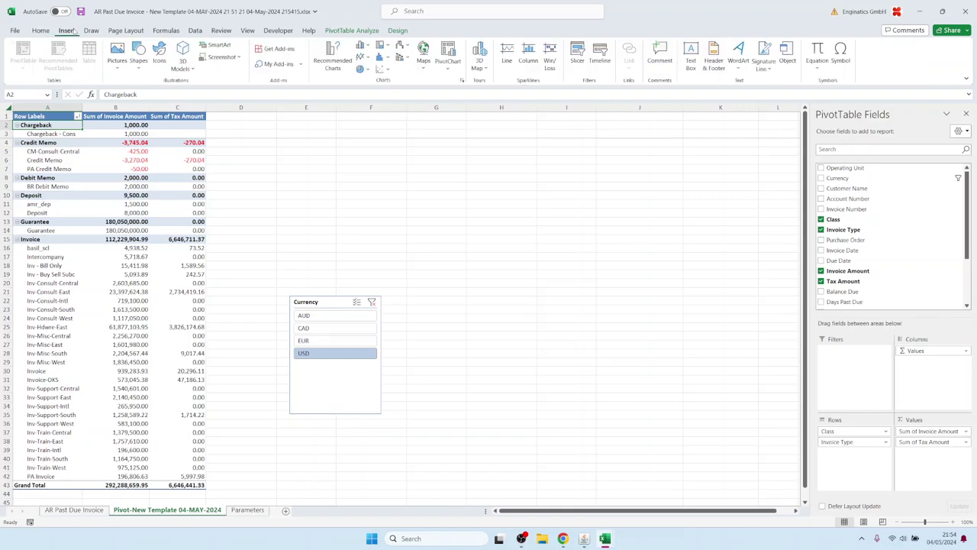
click(448, 55)
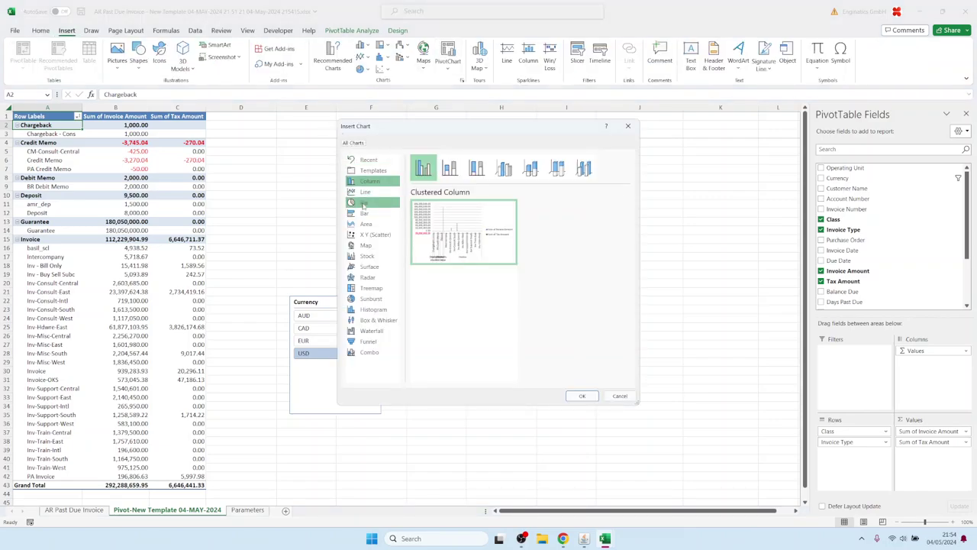
click(364, 203)
click(582, 395)
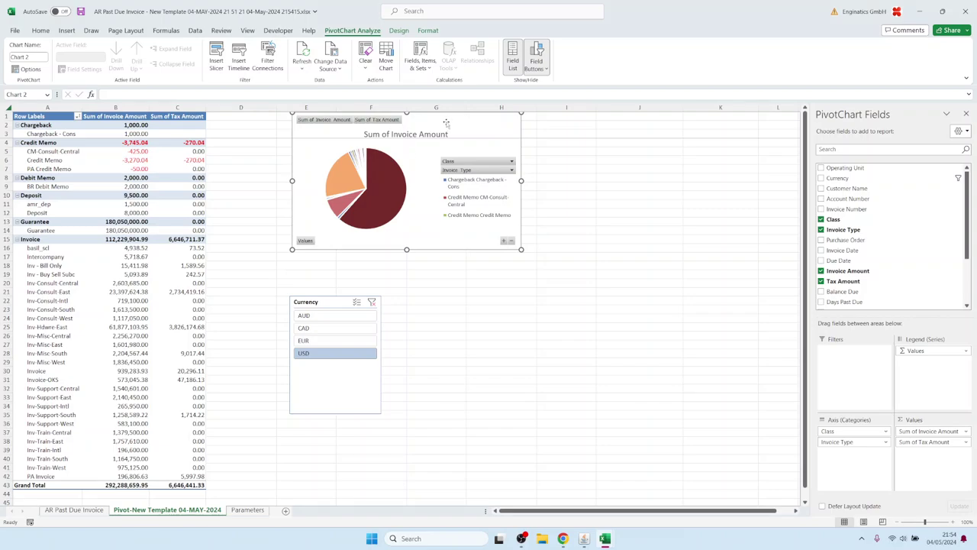
Place the pie chart beside the PivotTable, enlarge it, and move the Currency slicer below it
drag(446, 123, 367, 130)
drag(445, 257, 461, 295)
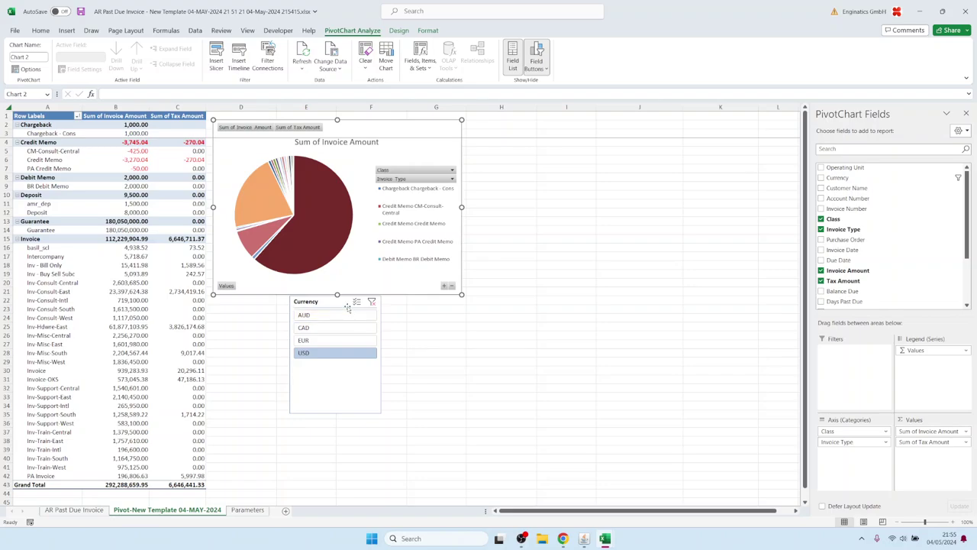
drag(347, 303, 386, 326)
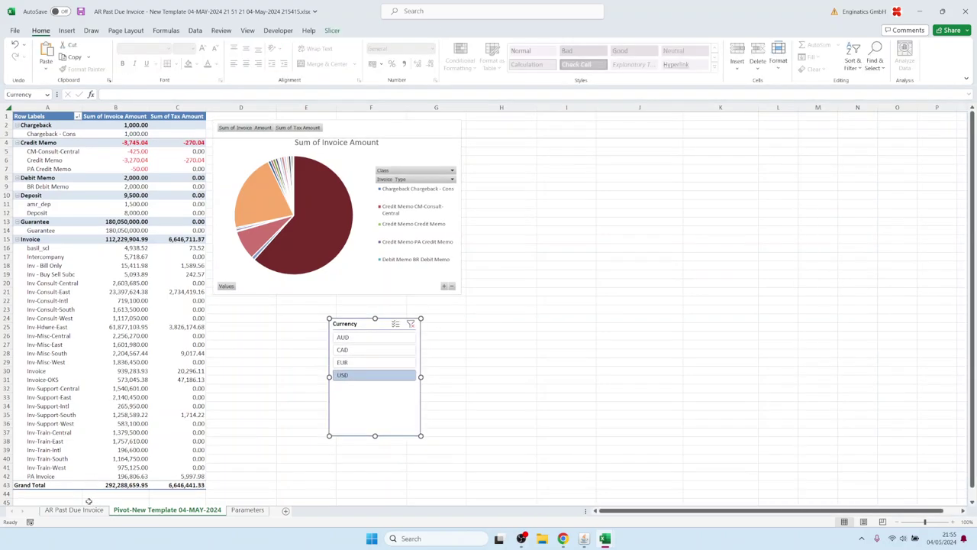
Create a PivotTable on a new worksheet from all AR Past Due Invoice sheet data, with Customer Name as rows and Balance Due as values
click(74, 509)
click(9, 107)
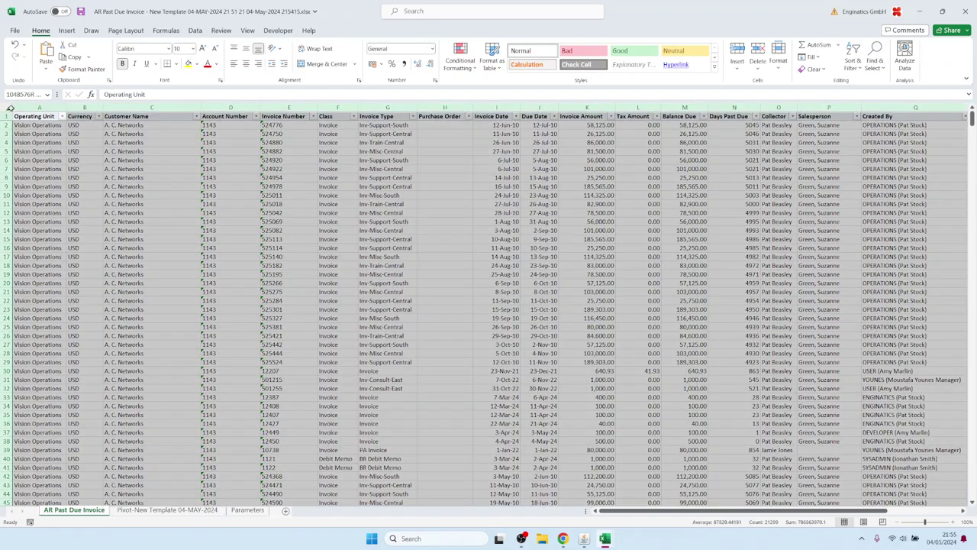
click(67, 30)
click(23, 54)
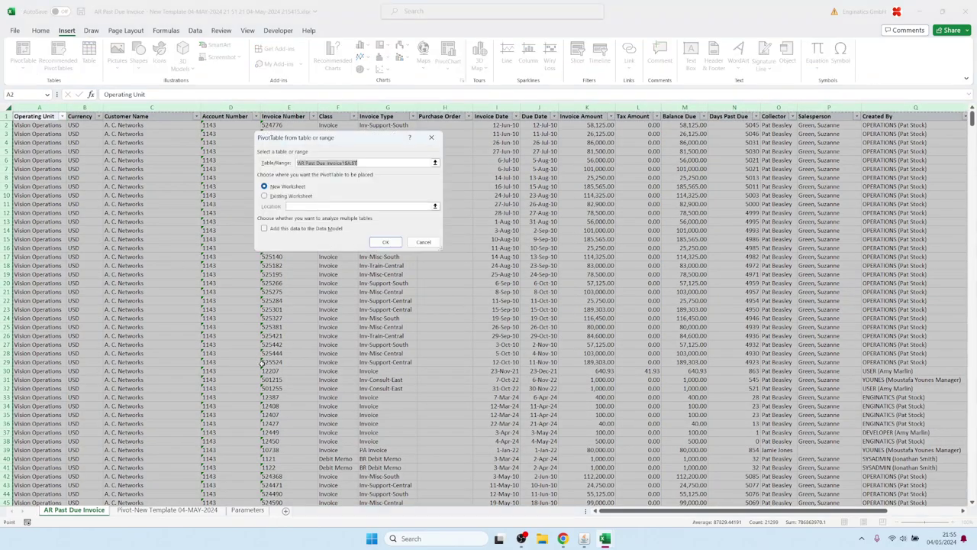
click(385, 241)
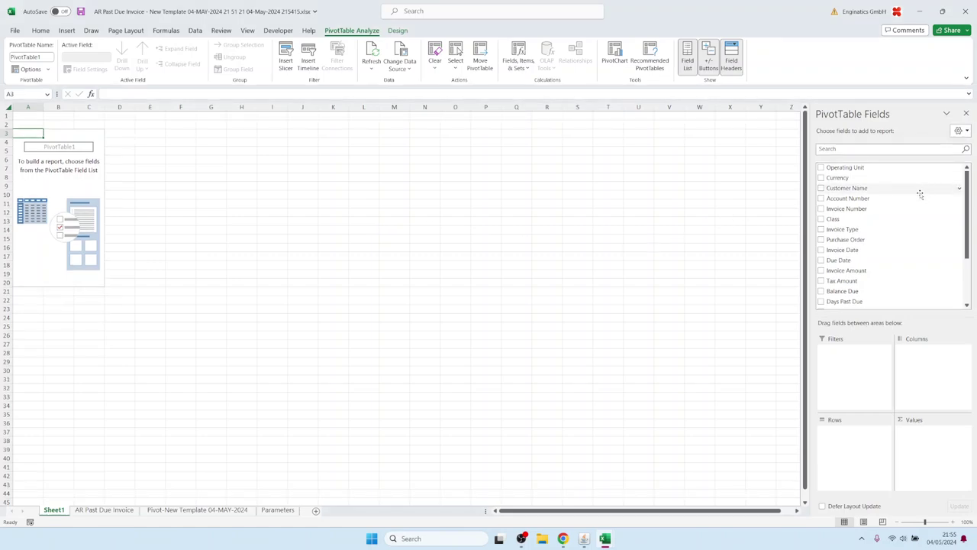
drag(882, 188, 863, 442)
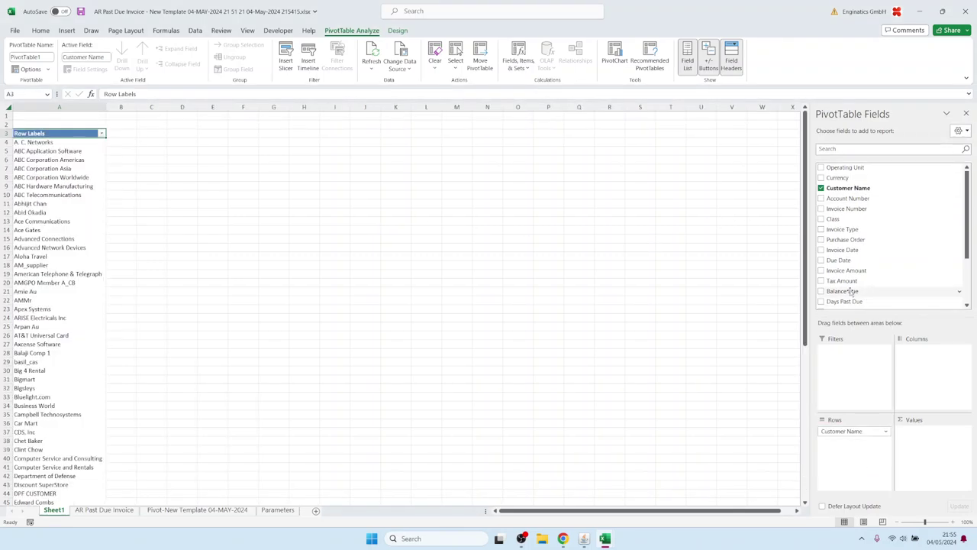
drag(851, 290, 908, 442)
Insert a clustered bar PivotChart of the balance due per customer
click(131, 168)
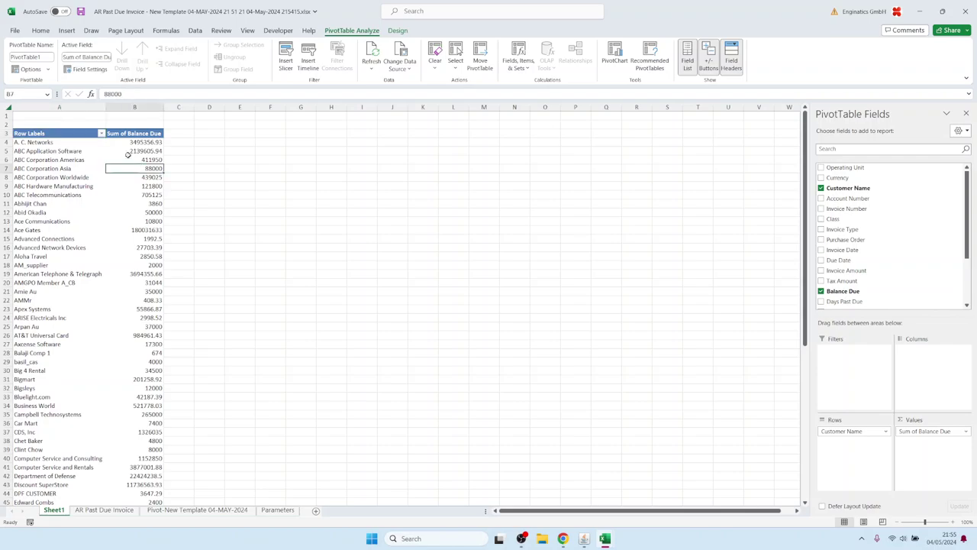
click(66, 30)
click(448, 61)
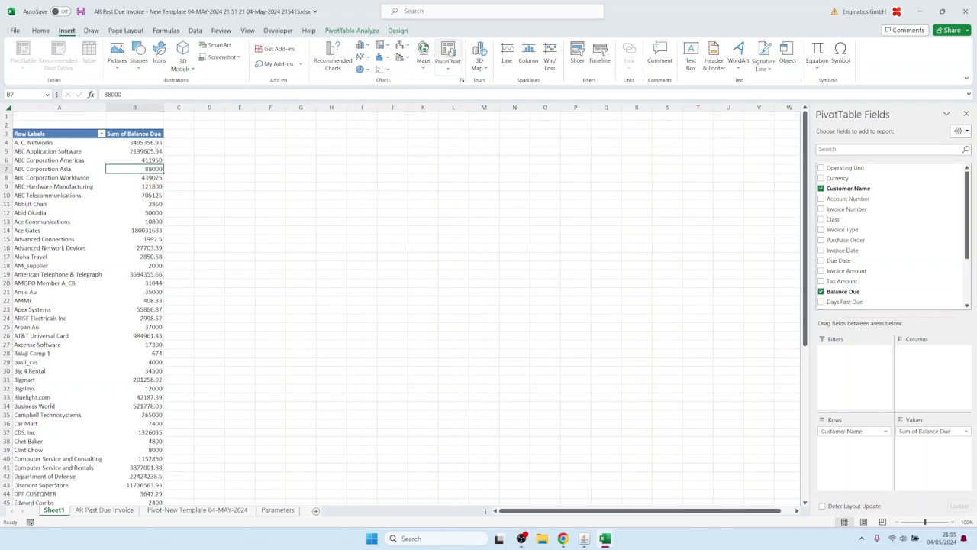
click(370, 213)
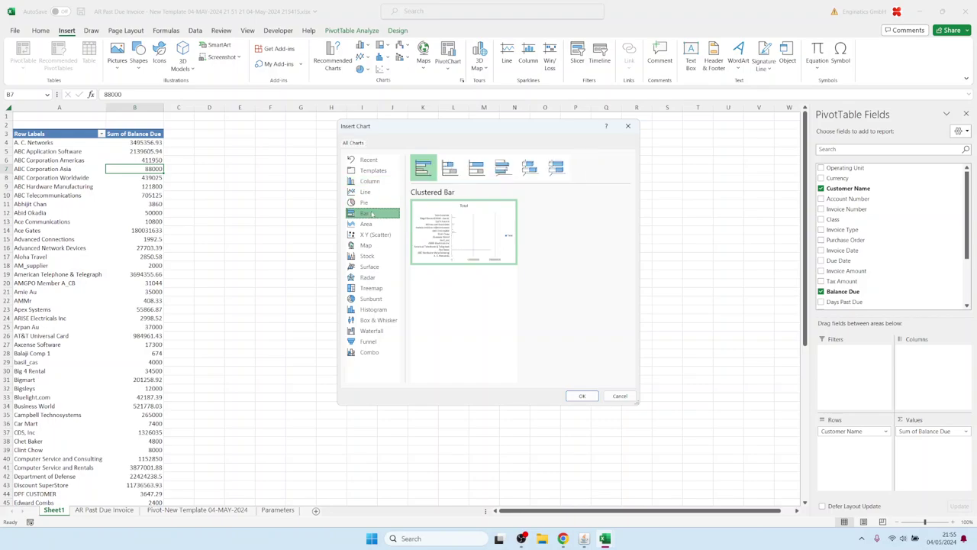
click(580, 395)
Sort the customer PivotTable by its Sum of Balance Due values
right_click(144, 188)
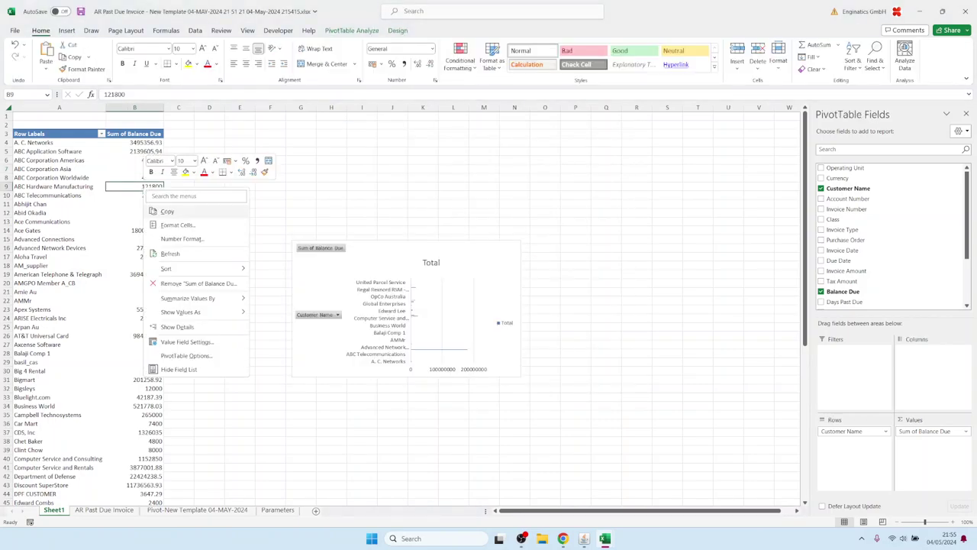
mouse_move(166, 268)
click(289, 268)
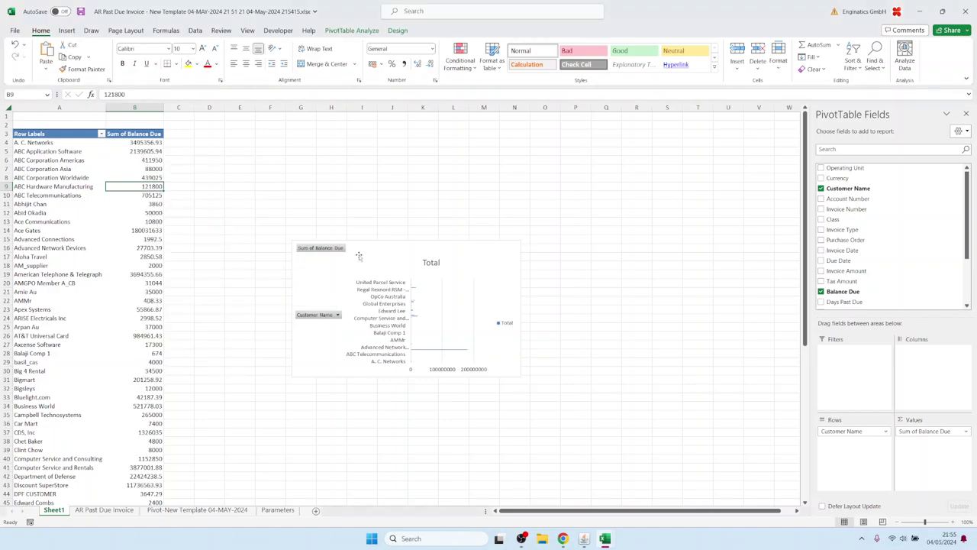
Move the customer bar chart from Sheet1 to the Pivot-New Template sheet, place it beside the pie chart and enlarge it
click(364, 249)
key(Delete)
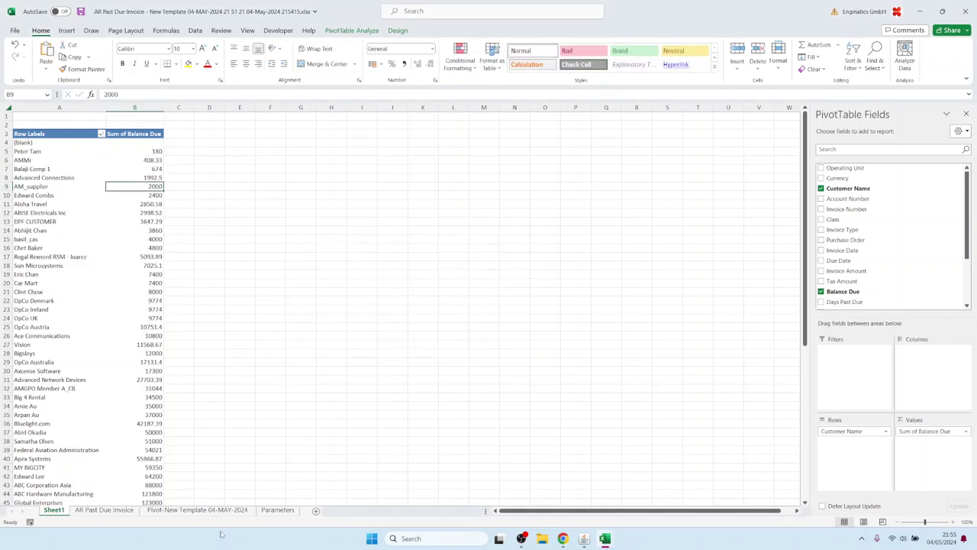
click(196, 509)
click(571, 192)
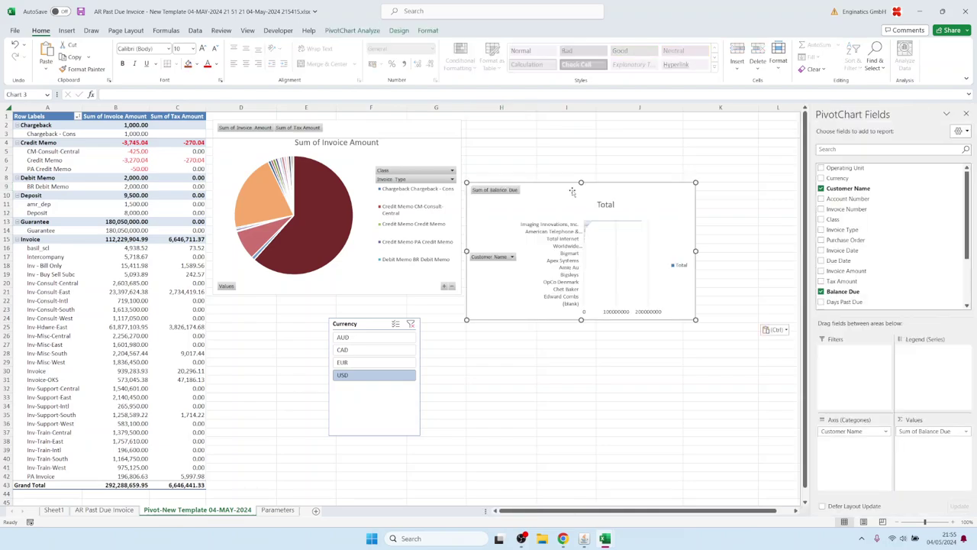
drag(610, 187, 608, 125)
drag(694, 257, 759, 491)
Apply a dark chart style to the customer bar chart and a light textured style with a shaded pie to the pie chart
click(398, 31)
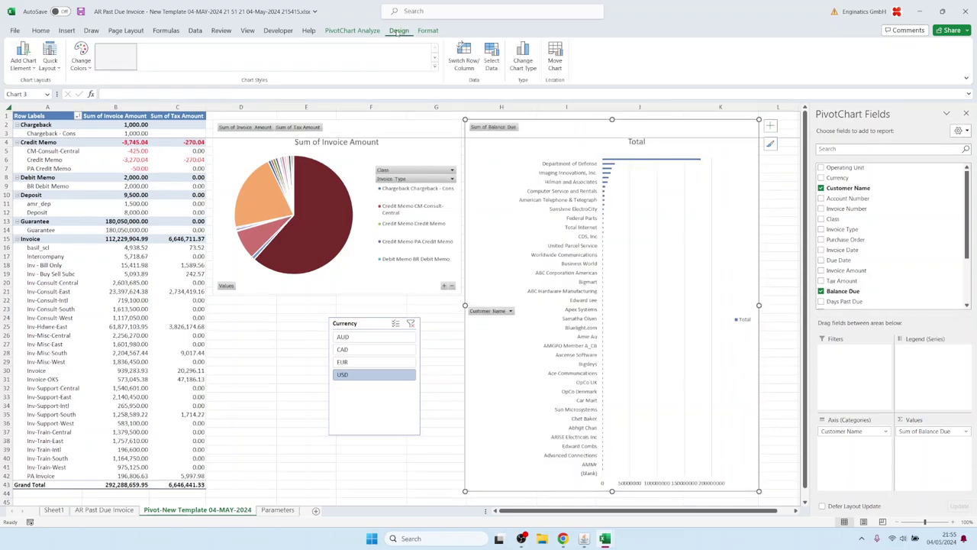
click(367, 58)
click(328, 283)
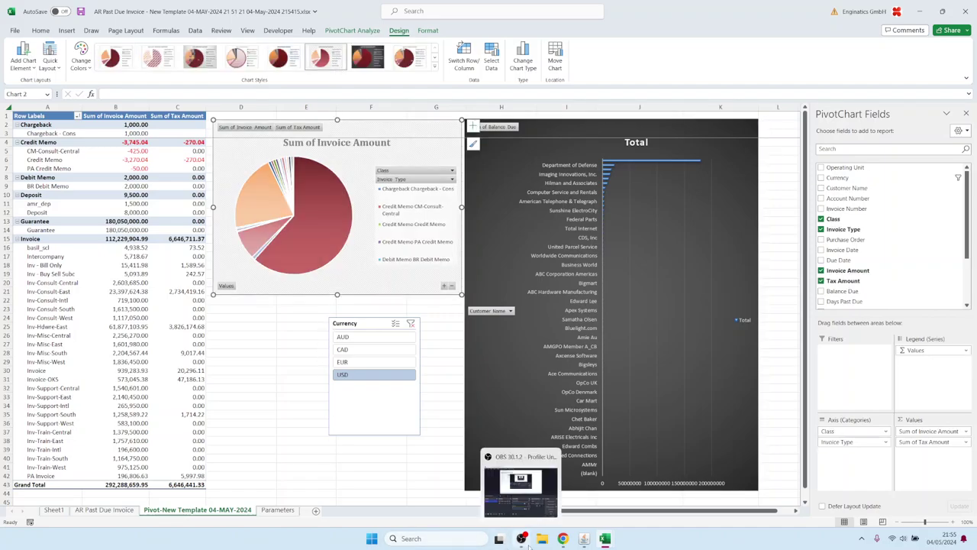
Copy the Enginatics logo from the Blitz Report home page in Chrome and paste it onto the upper-left corner of the Excel bar chart
click(562, 538)
right_click(94, 61)
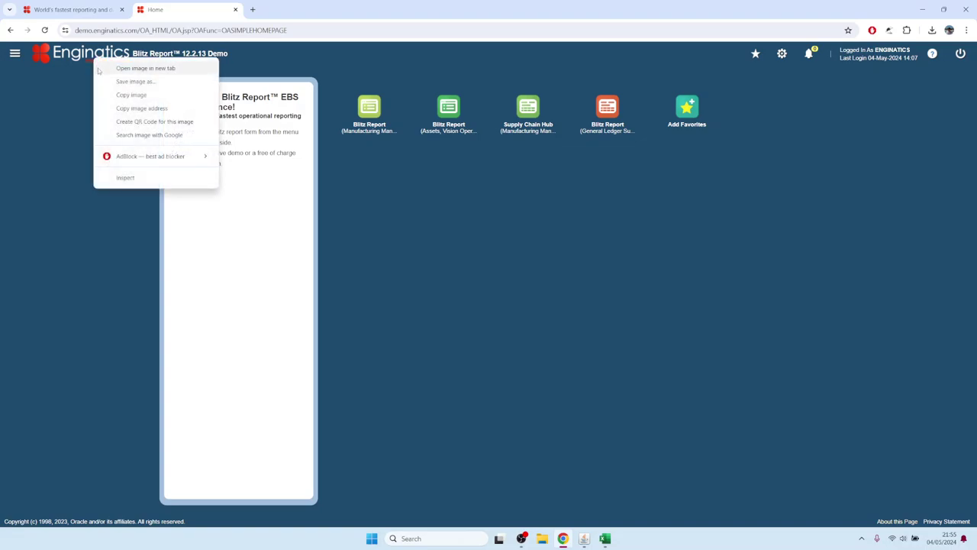
click(124, 94)
mouse_move(605, 538)
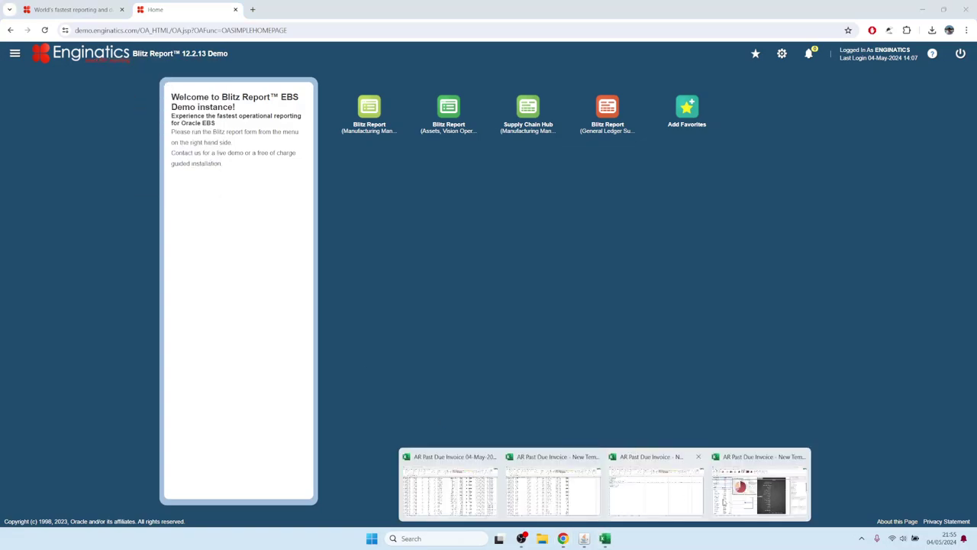
click(755, 485)
click(274, 353)
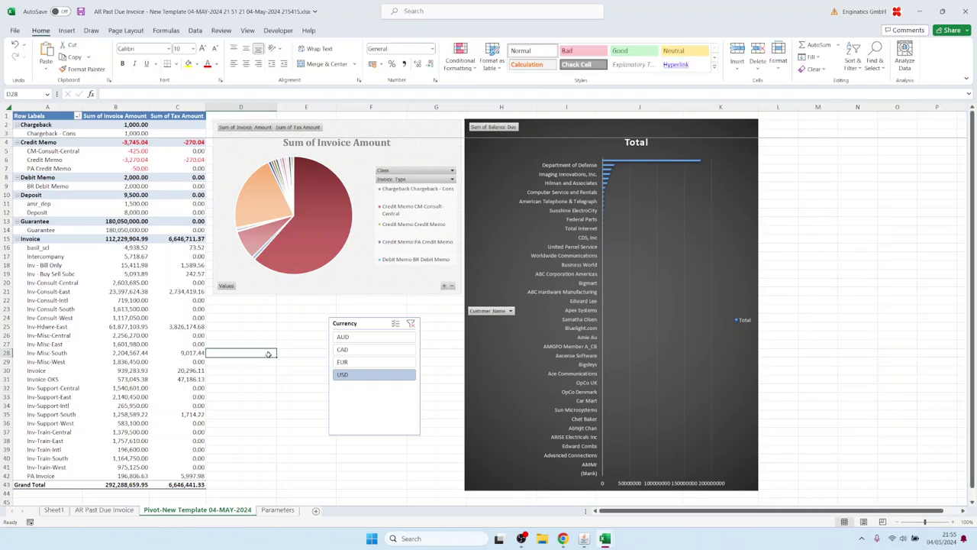
key(ctrl+v)
drag(250, 360, 516, 144)
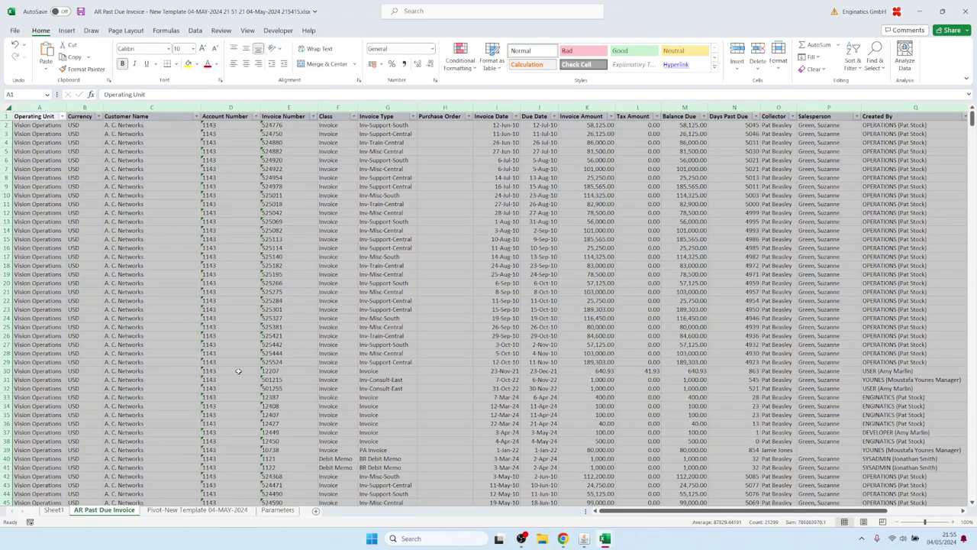
Apply the Green-Yellow-Red colour scale to the Invoice Amount column of the AR Past Due Invoice sheet
click(104, 510)
click(586, 107)
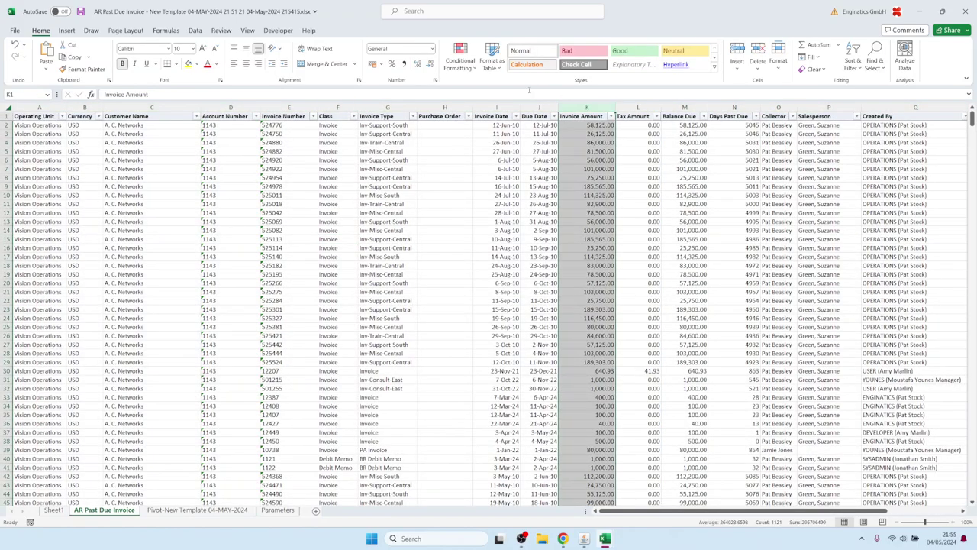
click(459, 57)
mouse_move(481, 157)
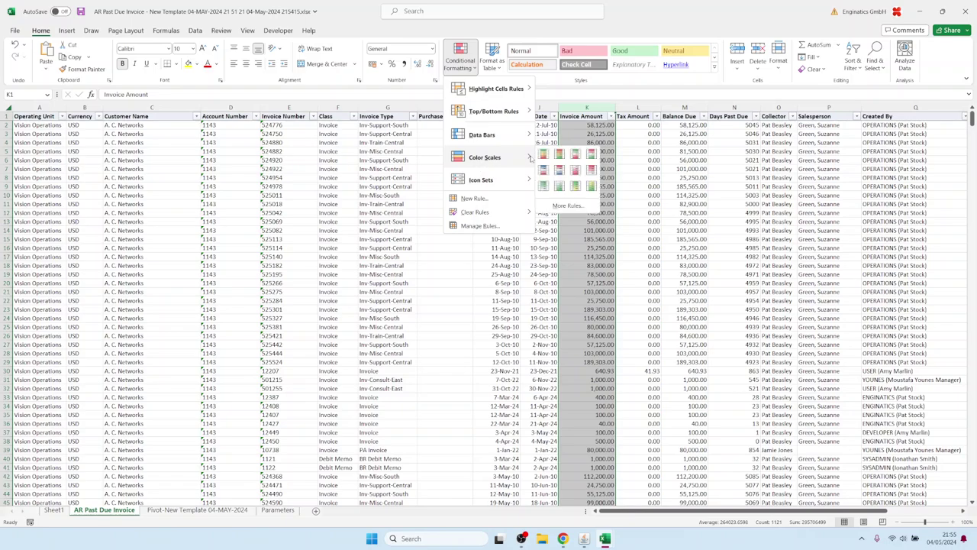
click(543, 158)
Apply the Red-Yellow-Green colour scale to the Balance Due column
click(669, 108)
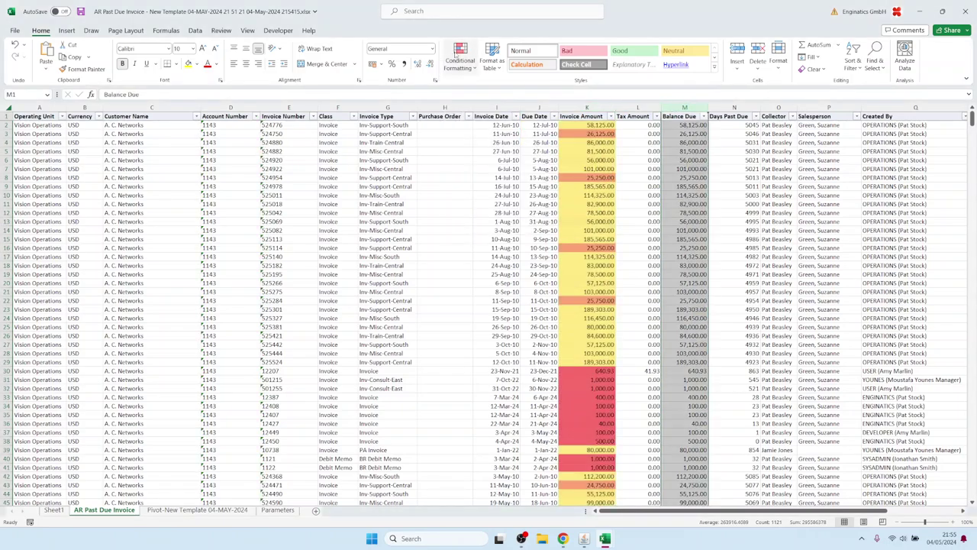
click(460, 57)
mouse_move(524, 157)
click(559, 154)
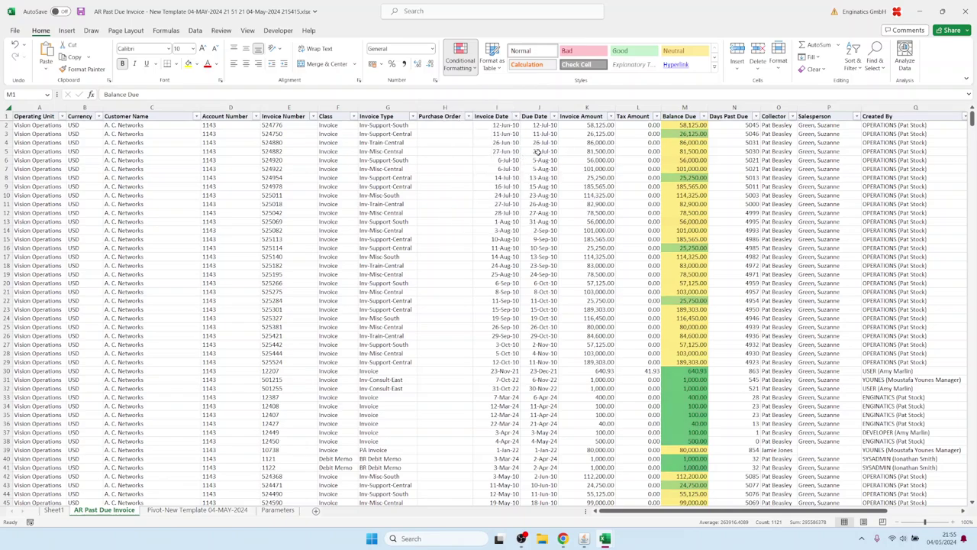
click(230, 168)
Set the font of the Invoice Number column to Algerian
click(289, 107)
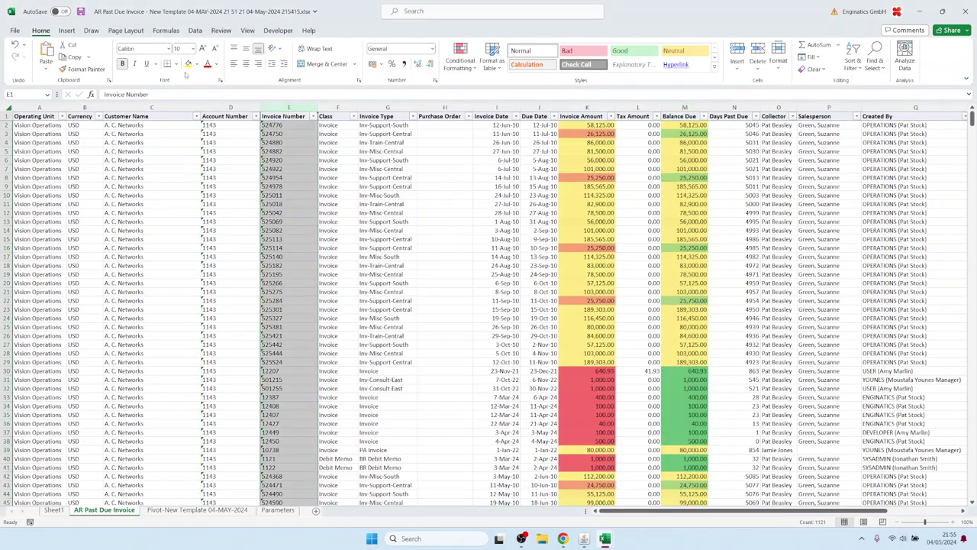
click(164, 49)
click(169, 48)
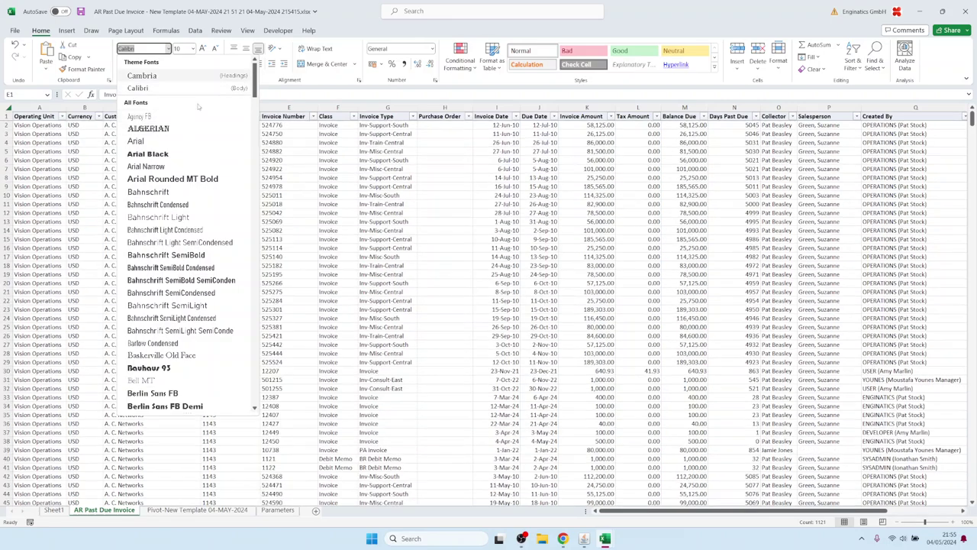
click(145, 129)
key(ctrl+Home)
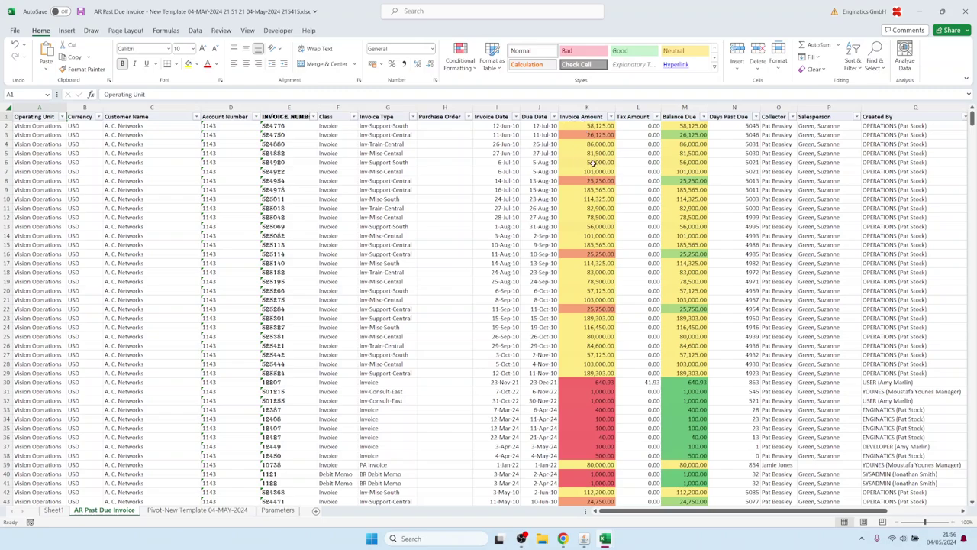
Save the workbook with the Pivot-New Template sheet active and cell A1 selected on both the data and pivot sheets
drag(594, 134, 596, 281)
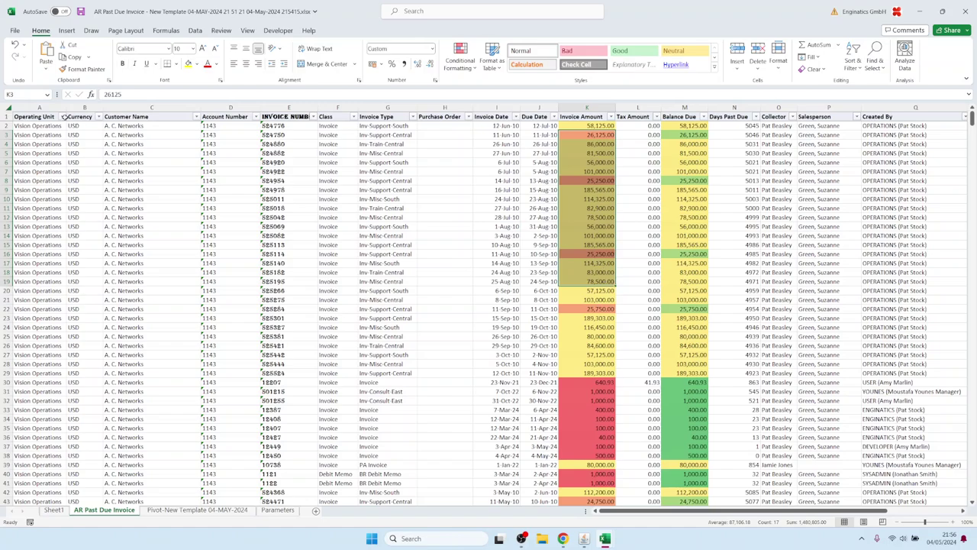
click(21, 116)
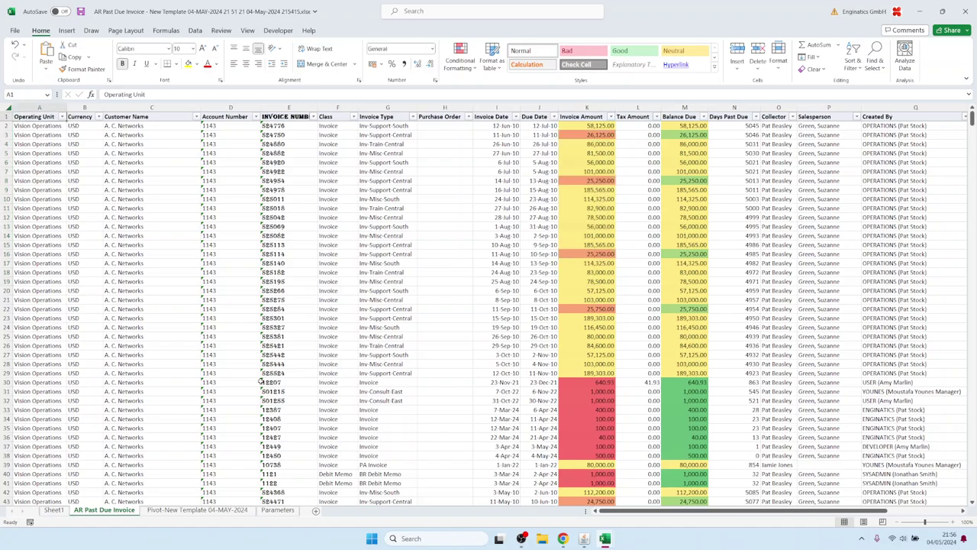
click(197, 510)
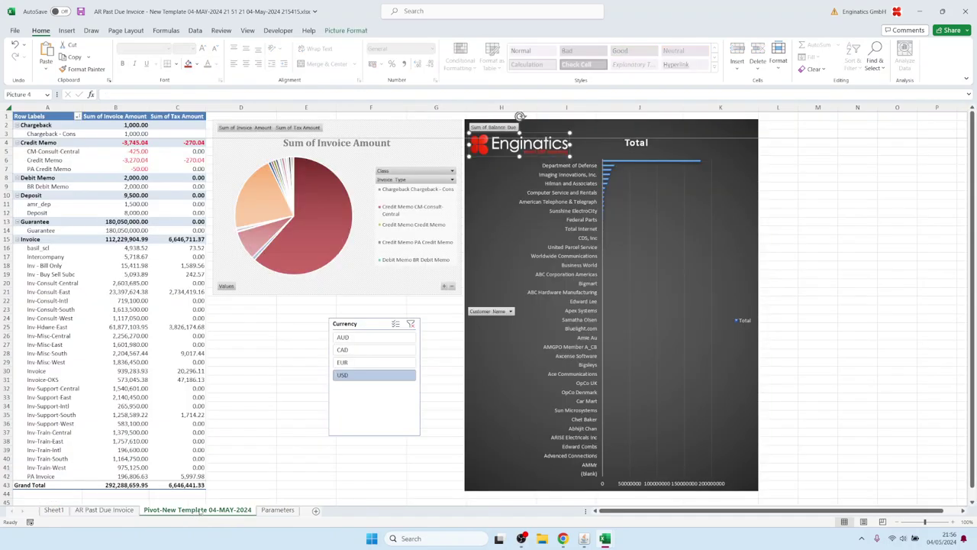
click(32, 116)
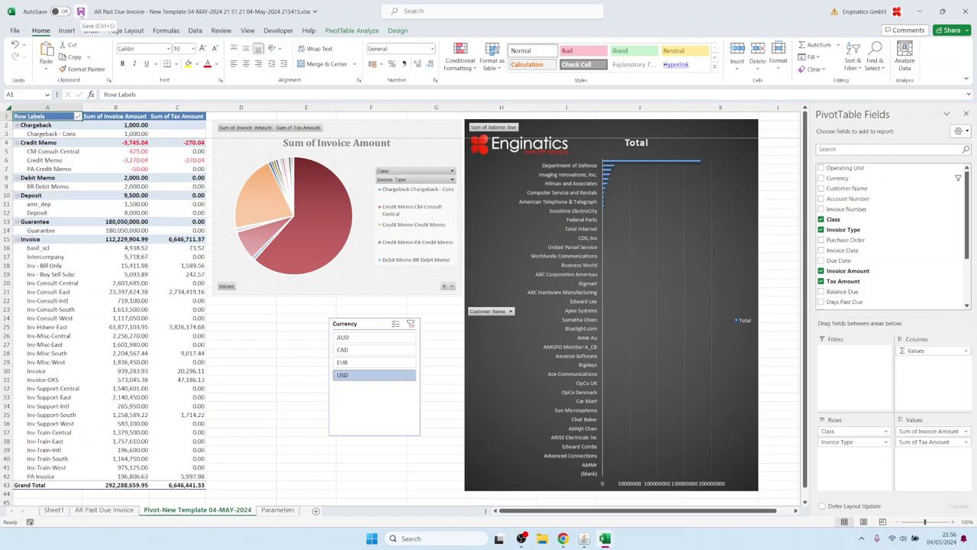
click(80, 12)
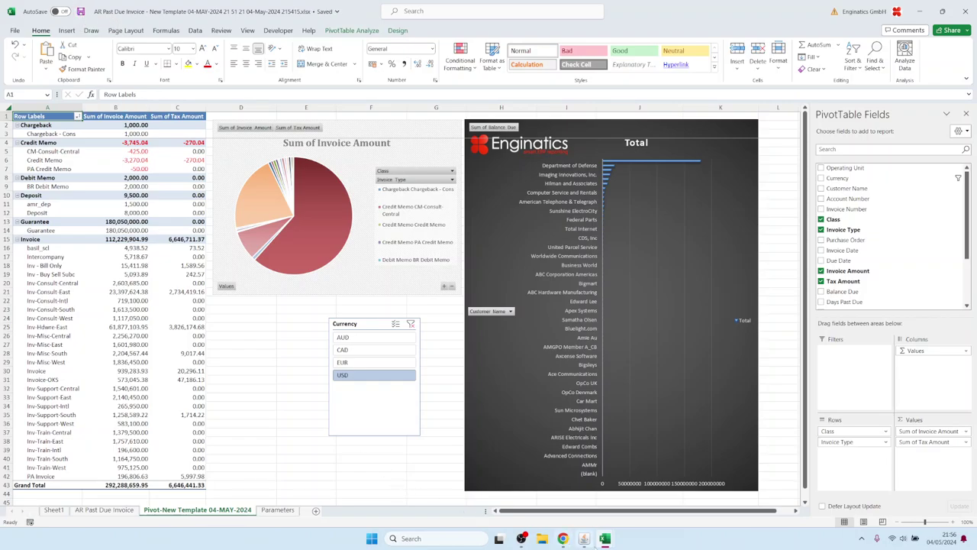
Switch to Oracle Applications and upload the saved workbook ending in 215415.xlsx from Downloads as the Blitz Report template's Excel file
click(588, 543)
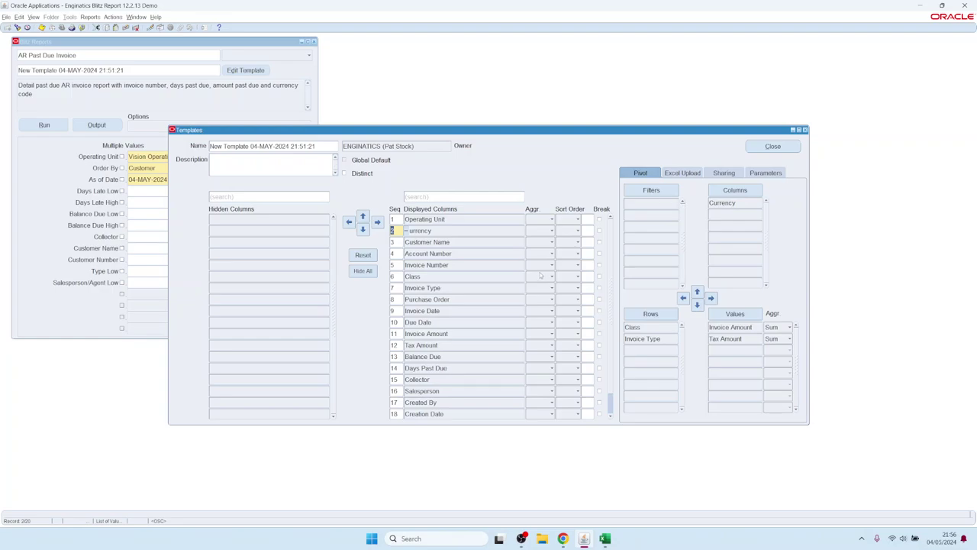
click(683, 173)
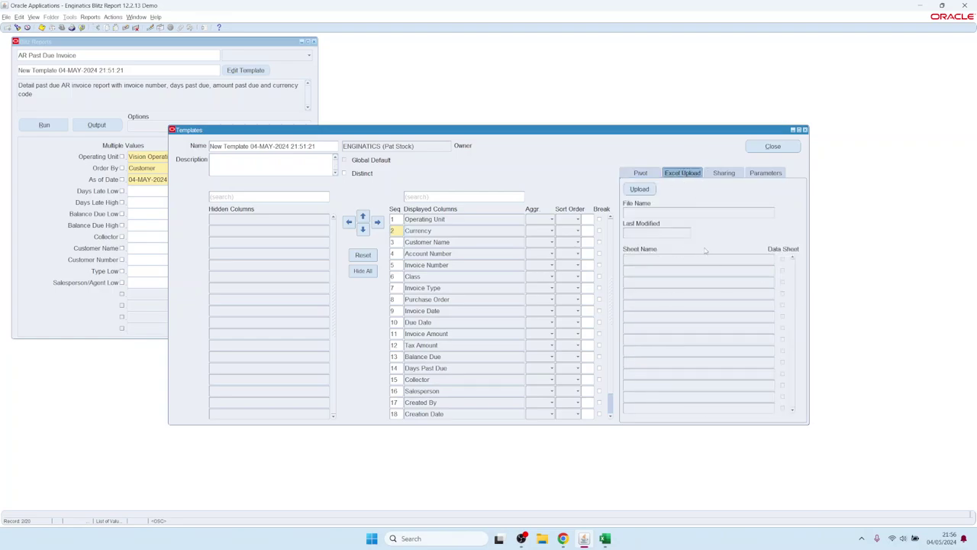
click(641, 189)
click(84, 101)
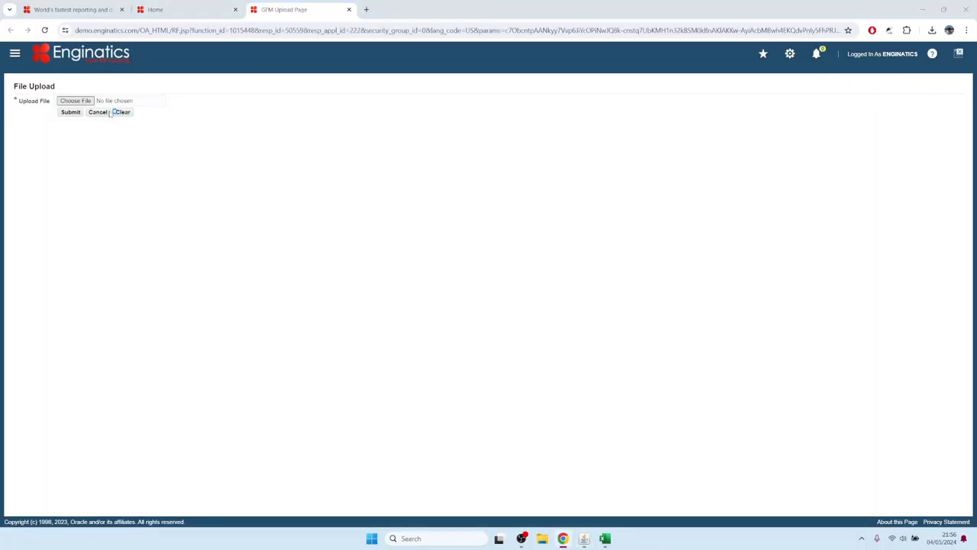
click(204, 77)
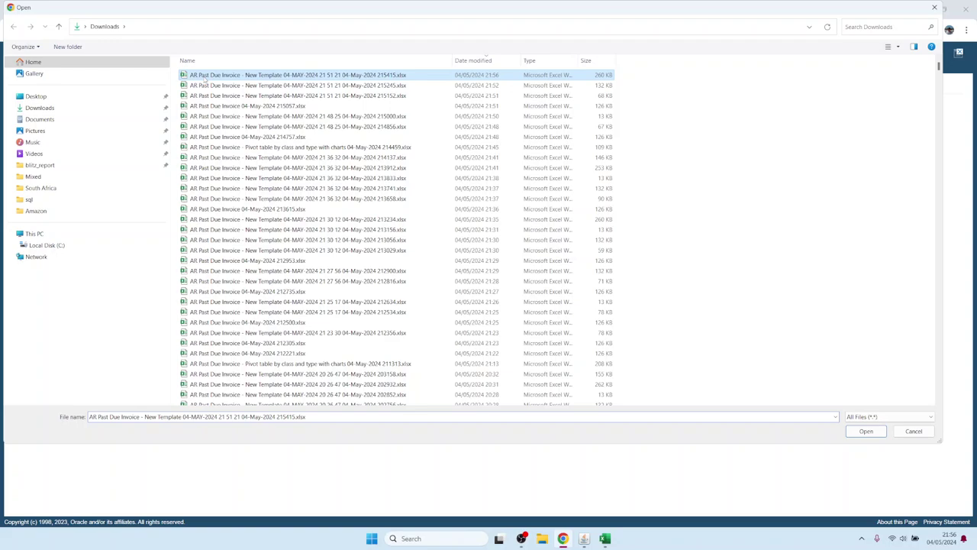
click(865, 430)
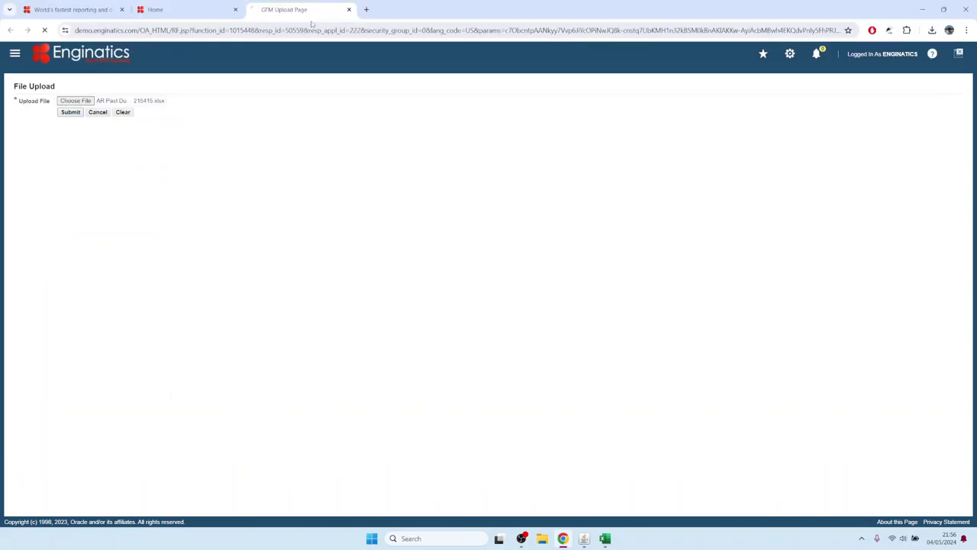
click(349, 9)
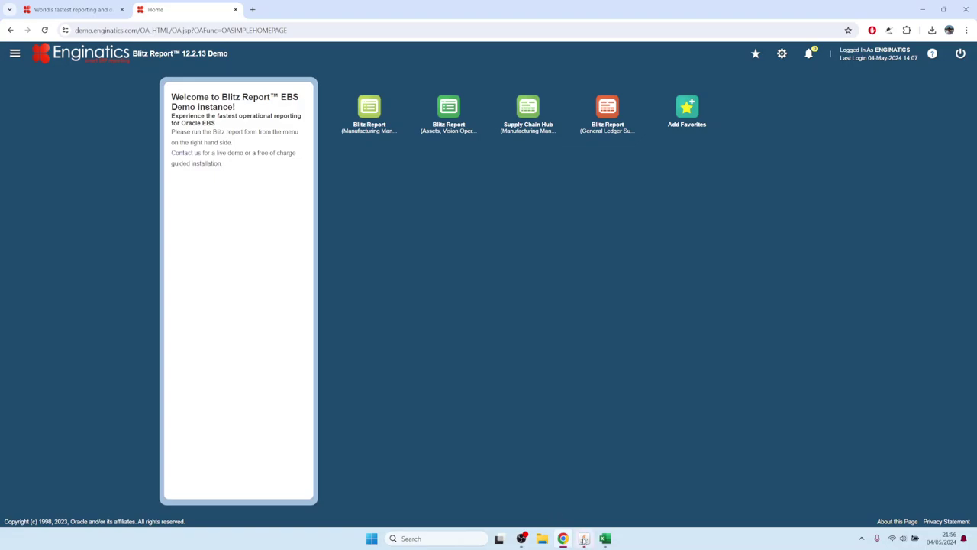
click(584, 538)
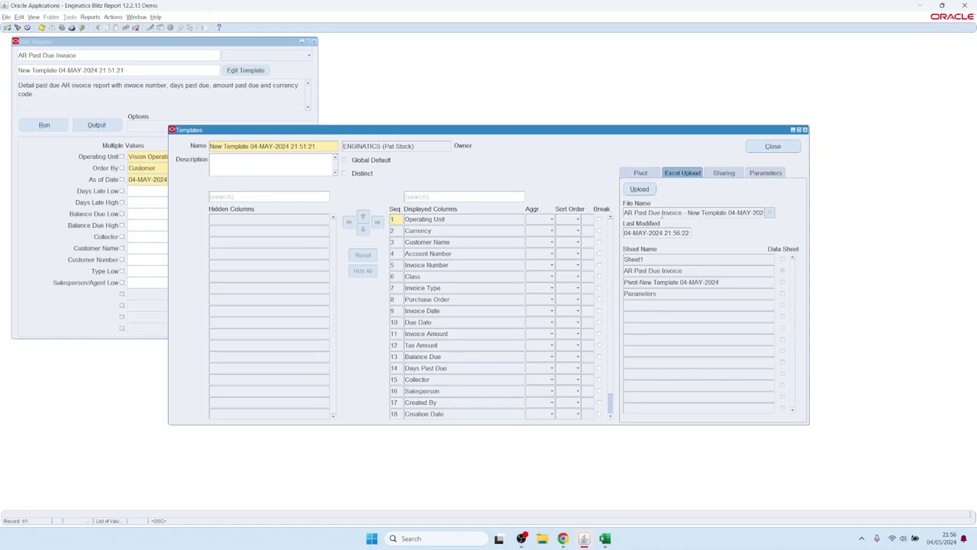
drag(648, 213, 624, 213)
Set the report's As of Date to 04-MAY-2009, run AR Past Due Invoice and switch to its Excel output
click(118, 91)
click(167, 180)
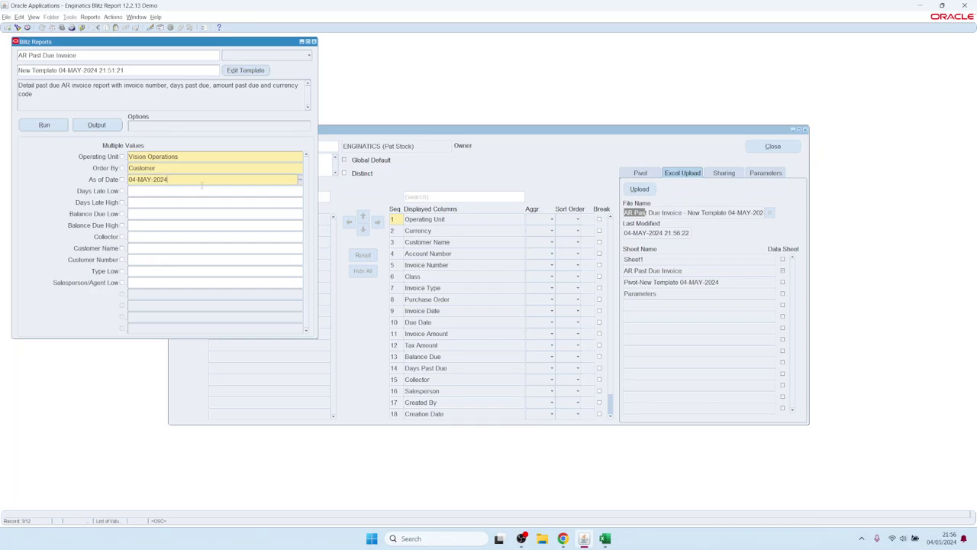
key(BackSpace)
click(44, 125)
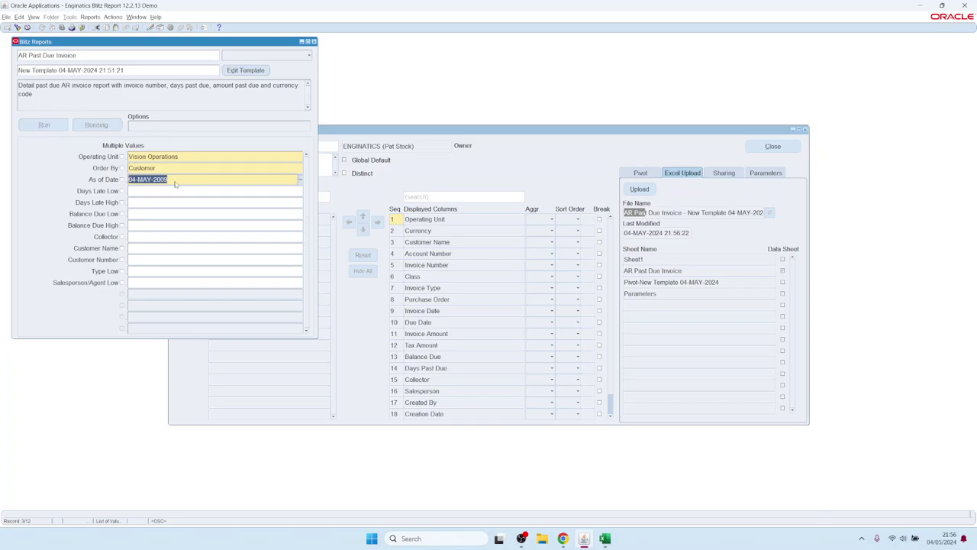
key(alt+Tab)
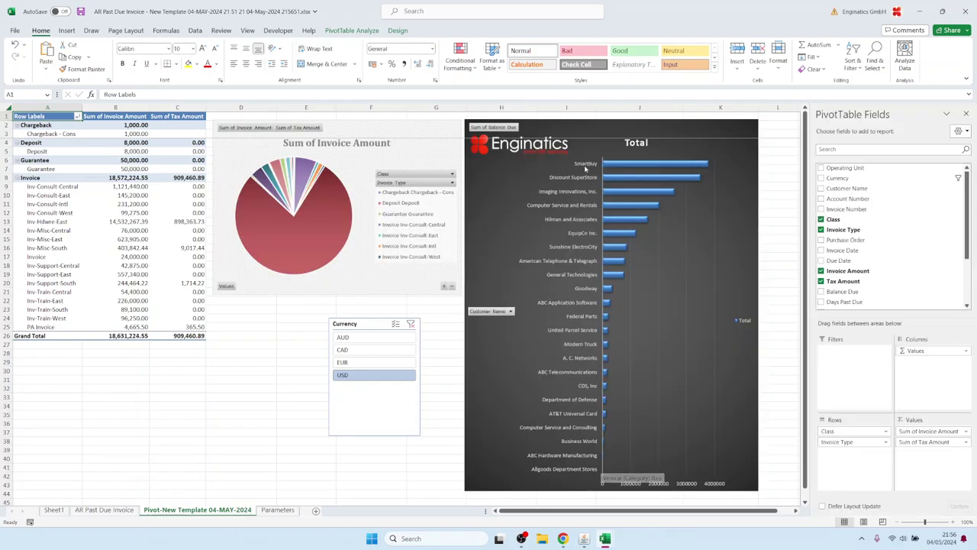
Examine the invoice and due dates and the column formatting on the new output's data sheet, and return to its pivot sheet
click(105, 509)
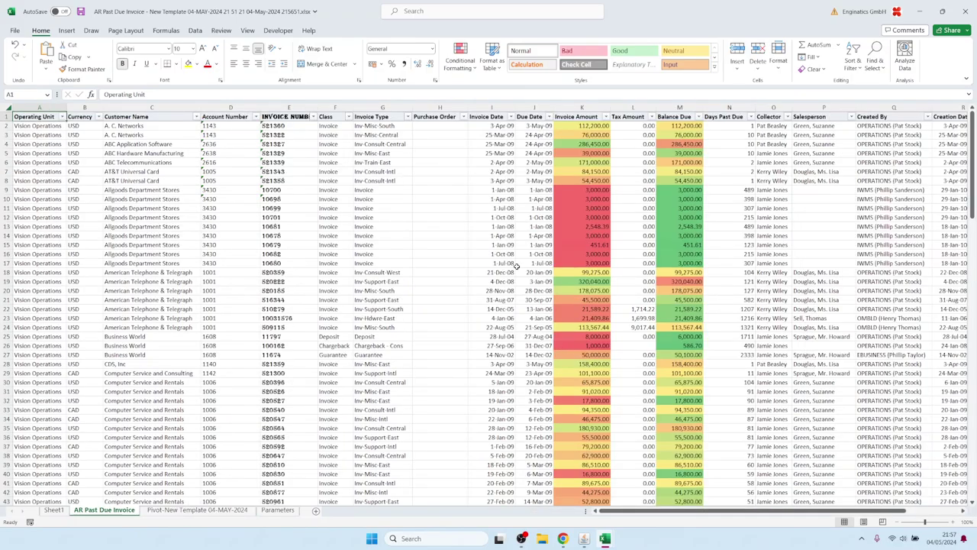
drag(528, 144, 535, 395)
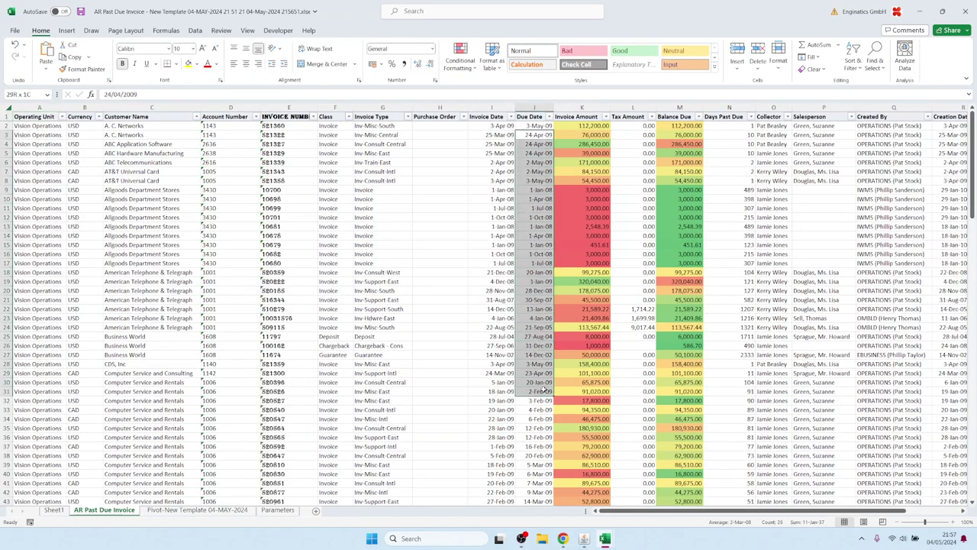
drag(505, 189, 503, 183)
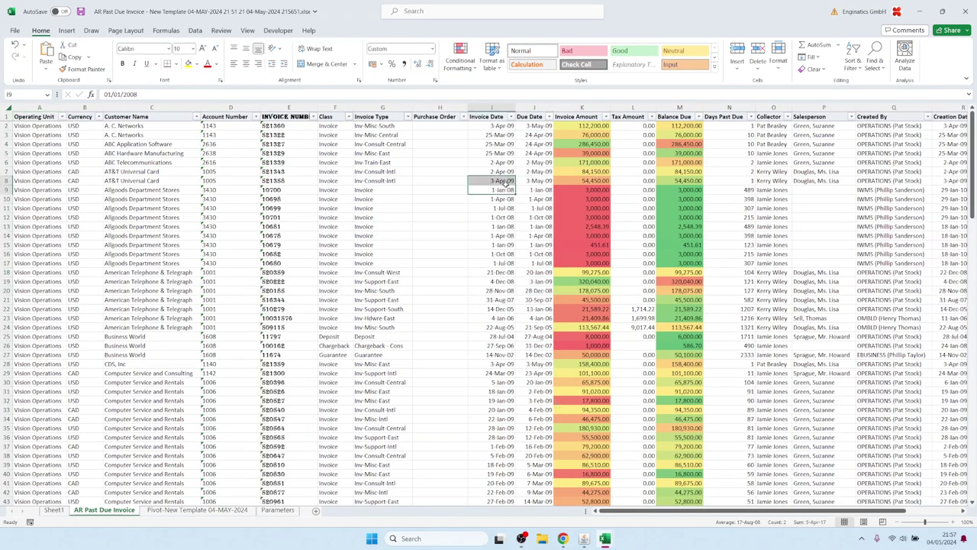
click(40, 119)
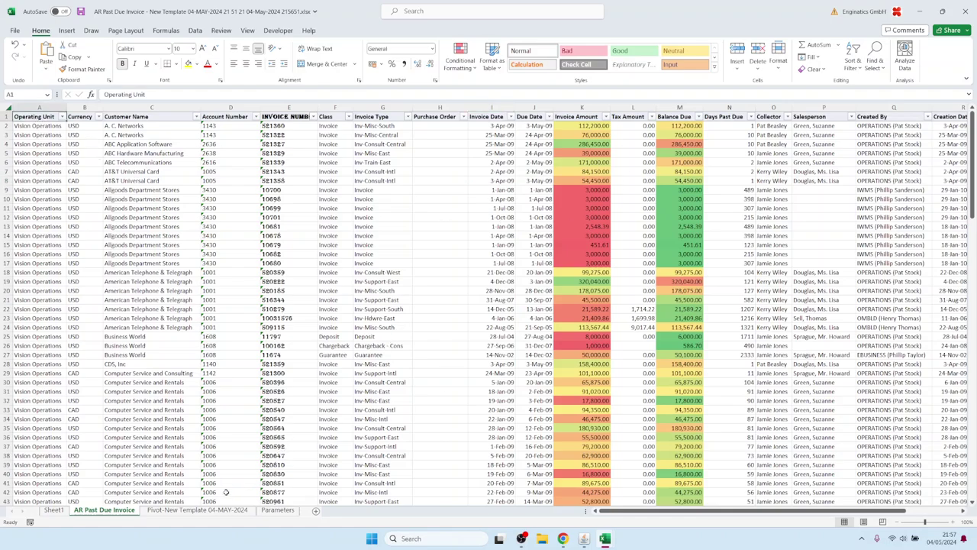
click(198, 510)
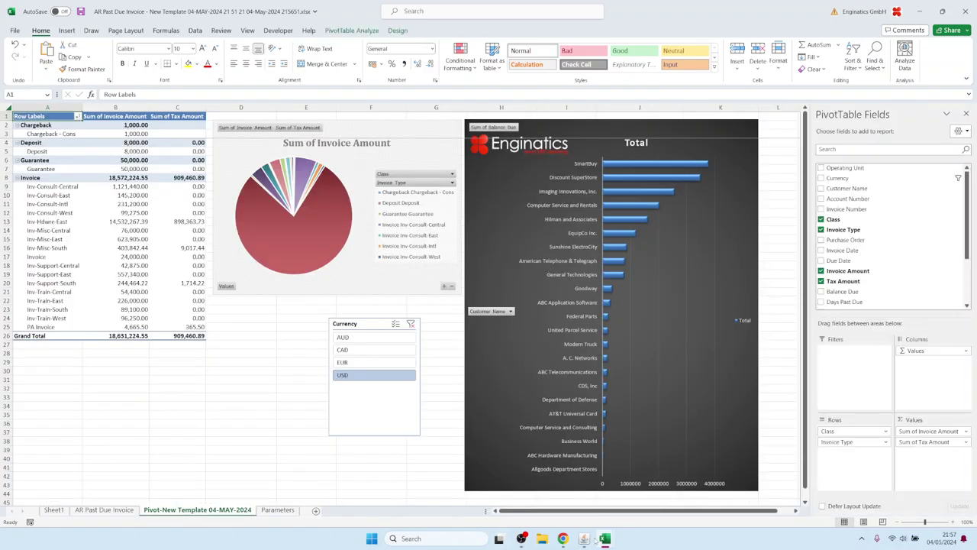
Switch to Oracle Applications and examine the template's displayed columns while the Excel file is attached
mouse_move(584, 538)
click(588, 504)
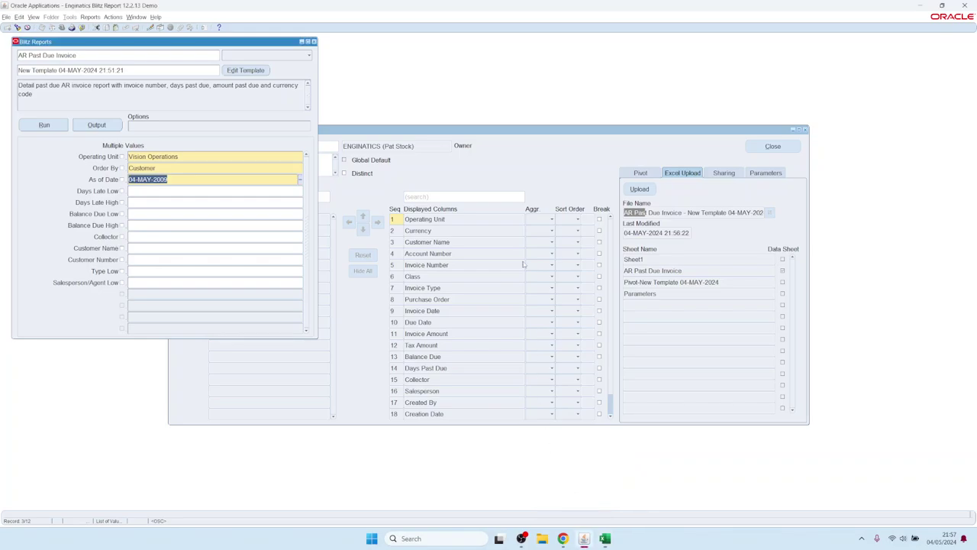
click(550, 171)
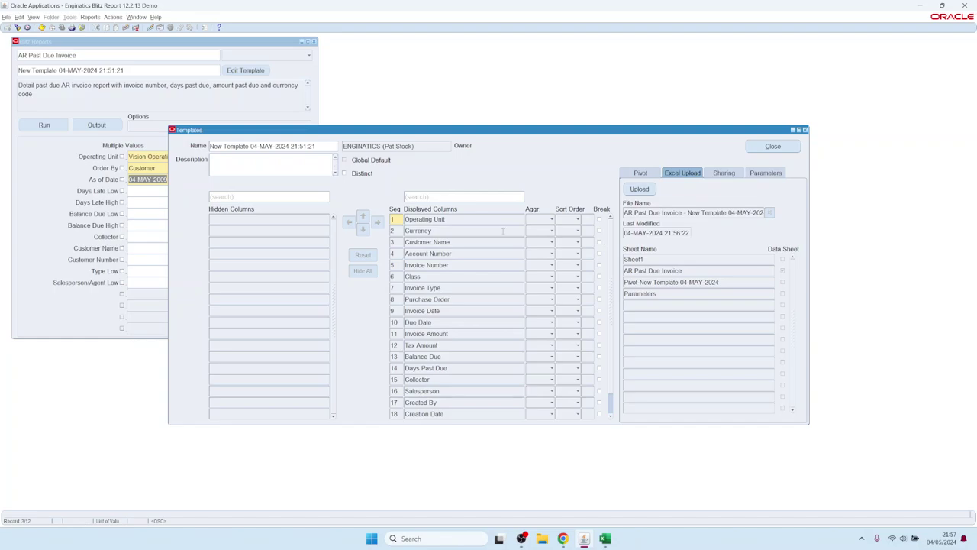
click(665, 214)
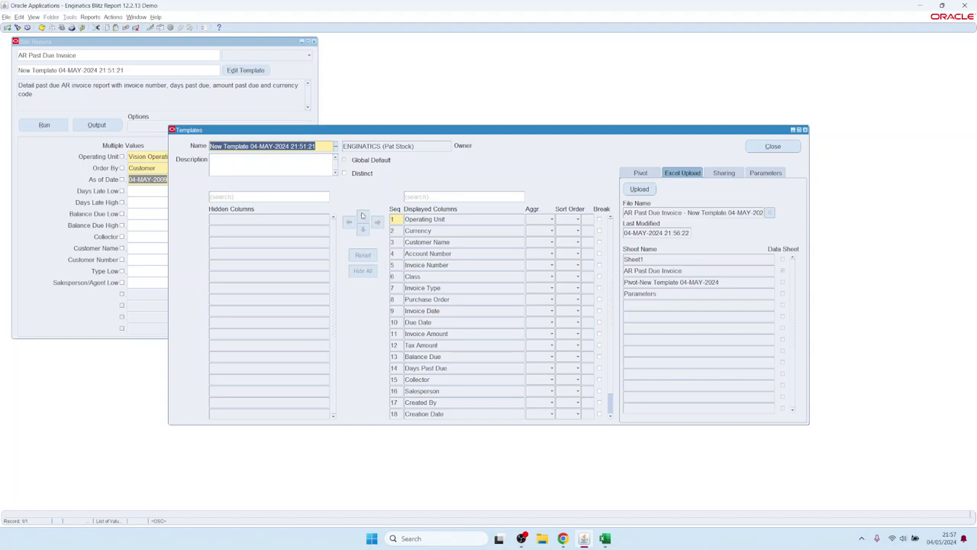
click(458, 335)
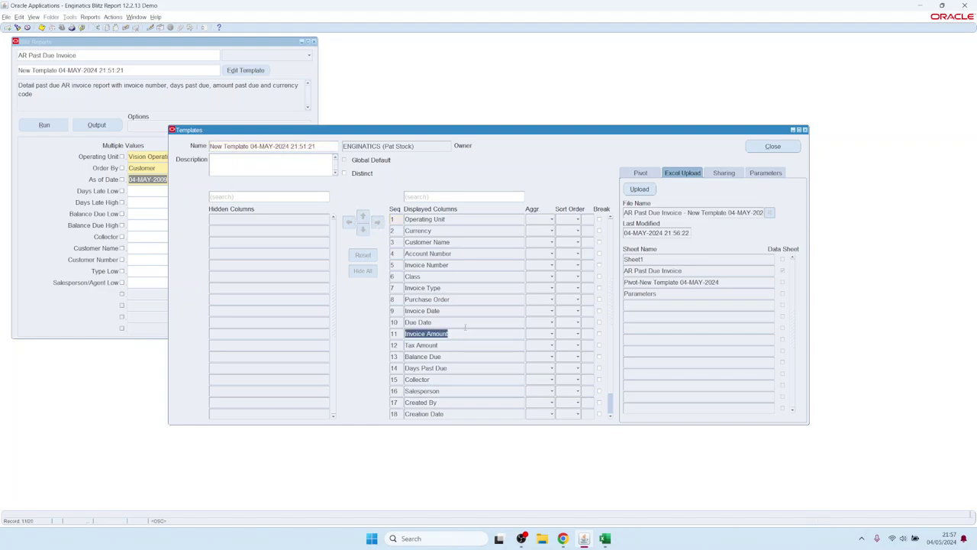
click(648, 175)
click(446, 242)
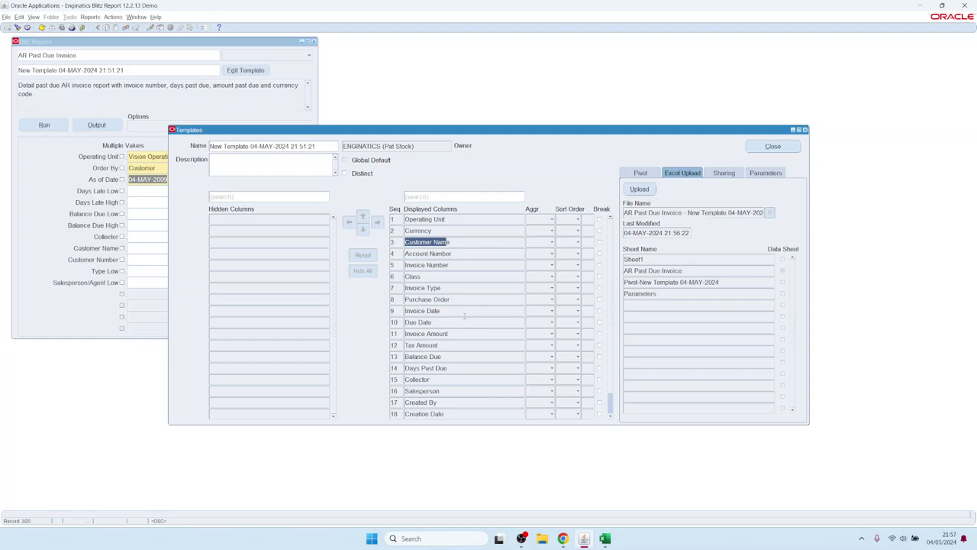
Remove the uploaded Excel file from the template and check its displayed columns and pivot layout
click(770, 215)
click(448, 264)
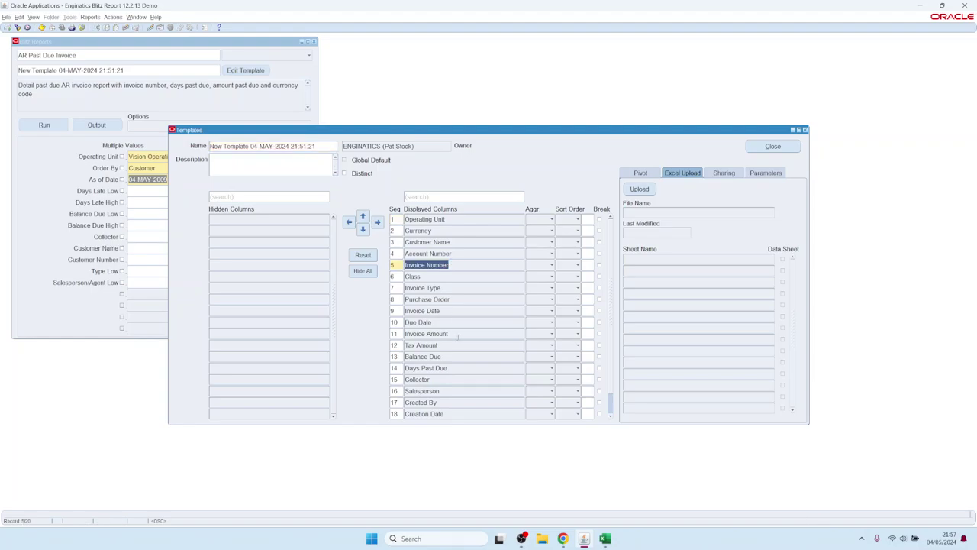
click(423, 345)
click(640, 173)
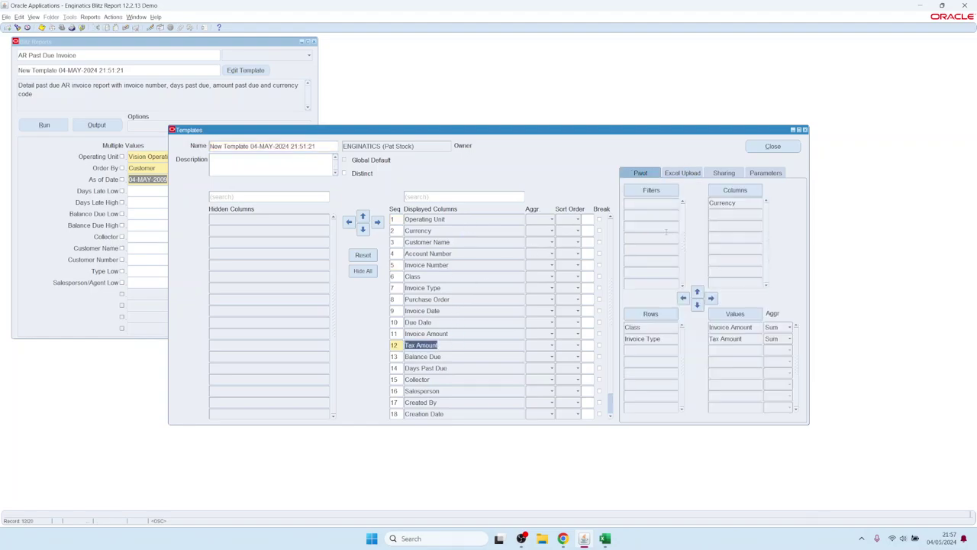
Upload the AR Past Due Invoice workbook ending in 215651.xlsx as the template's Excel file and return to Oracle Applications
click(680, 172)
click(639, 189)
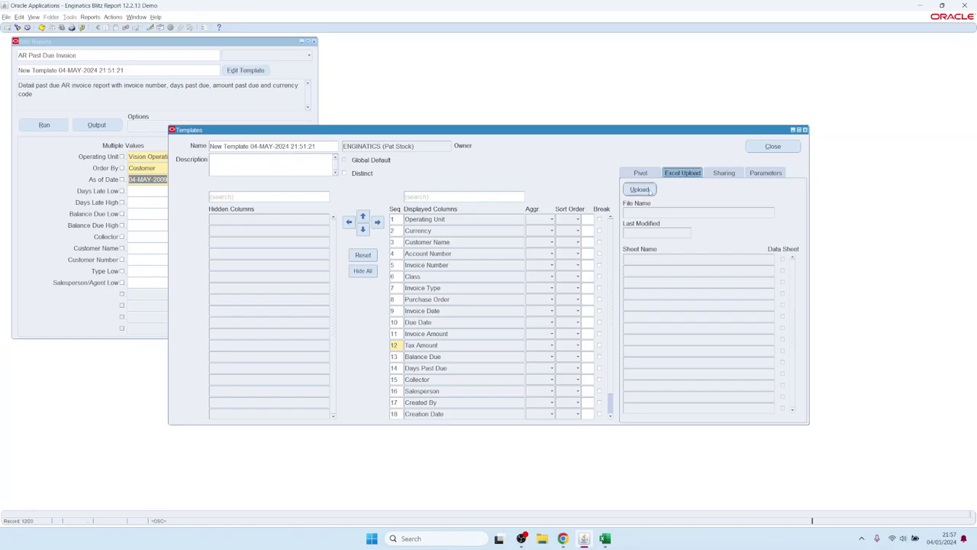
click(88, 103)
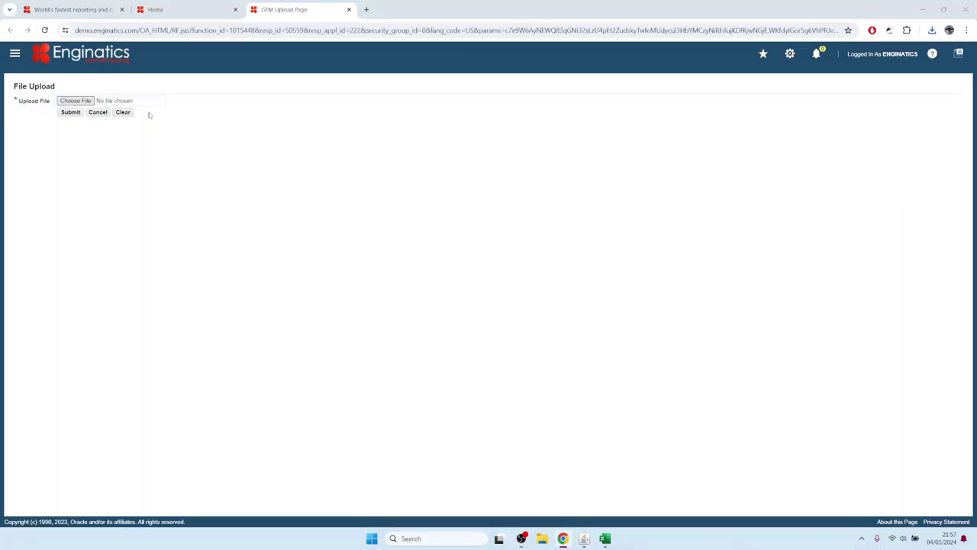
click(214, 76)
click(866, 430)
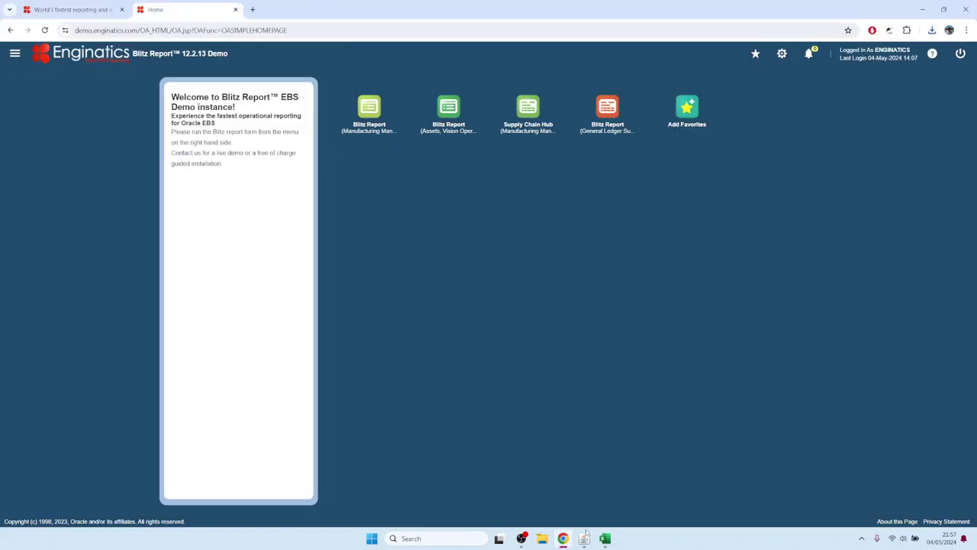
click(600, 499)
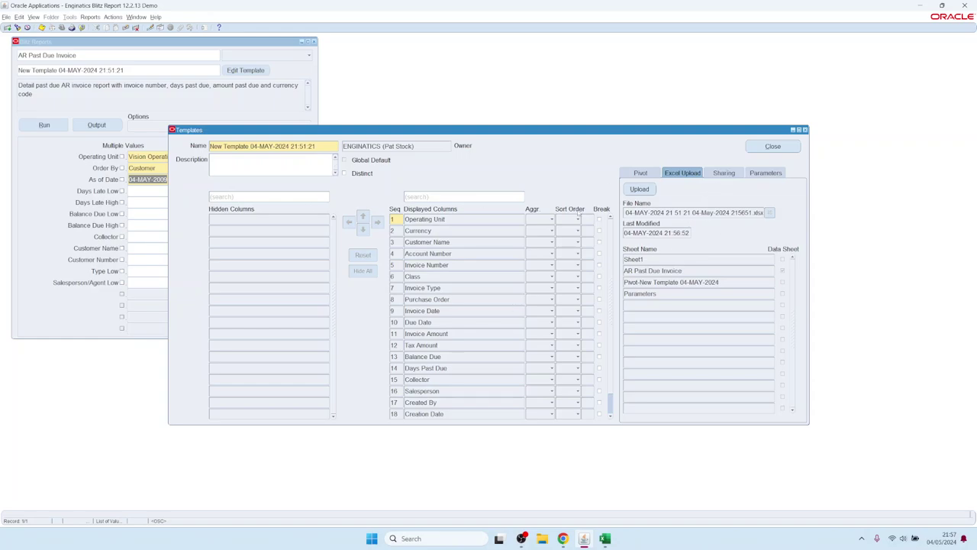
Share the template at Site level and save it
click(721, 173)
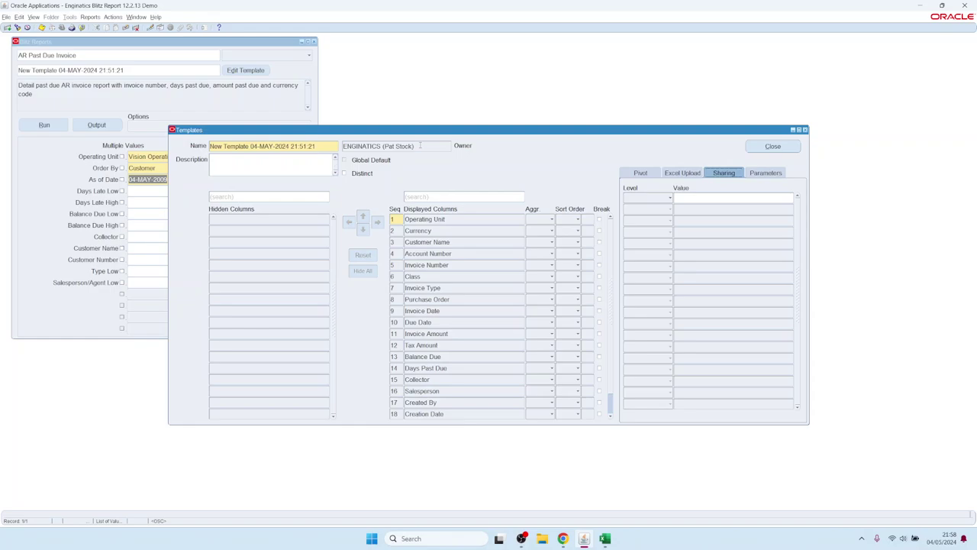
click(422, 144)
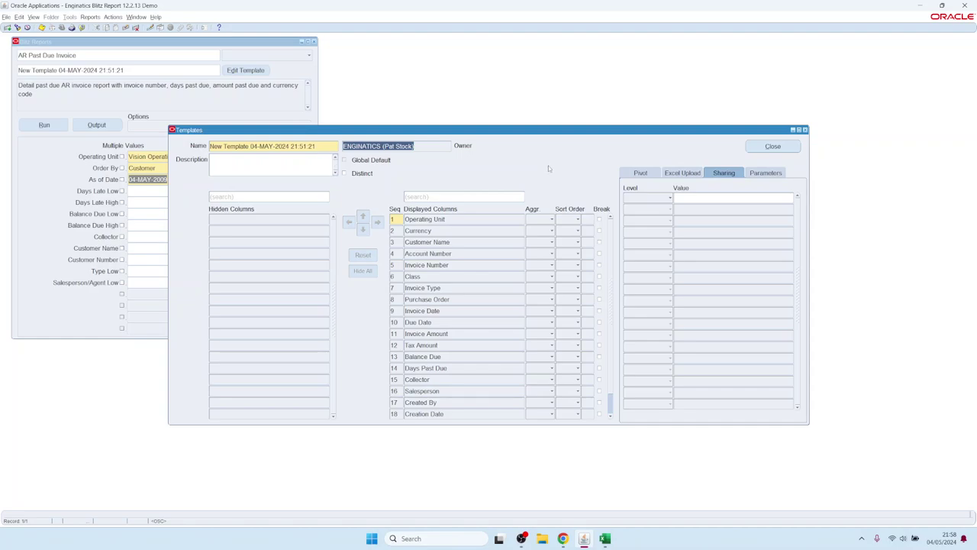
click(651, 200)
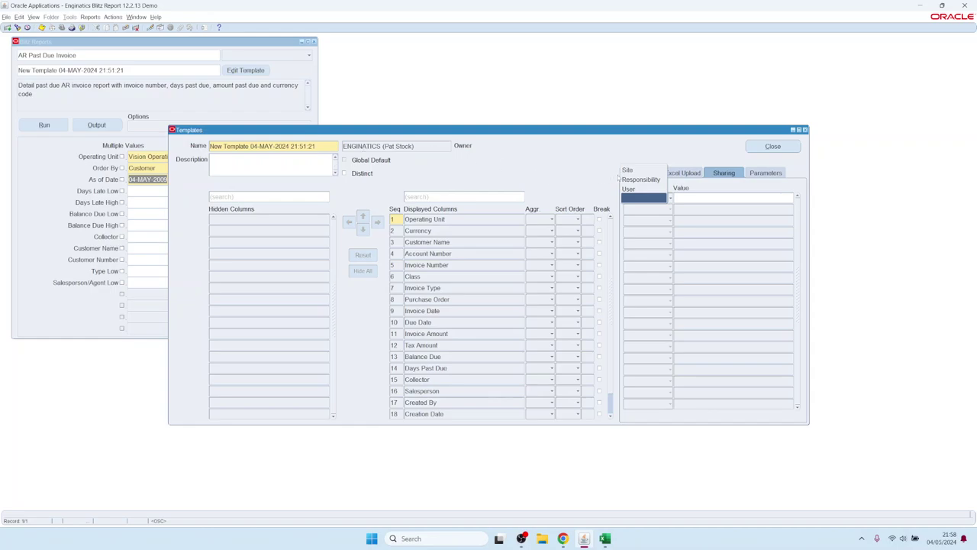
click(627, 170)
click(694, 208)
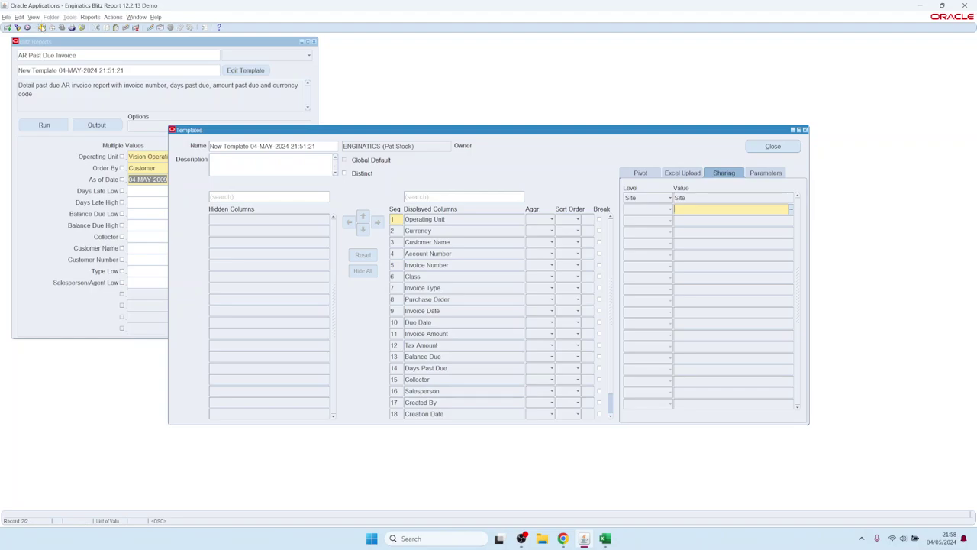
click(41, 28)
click(74, 55)
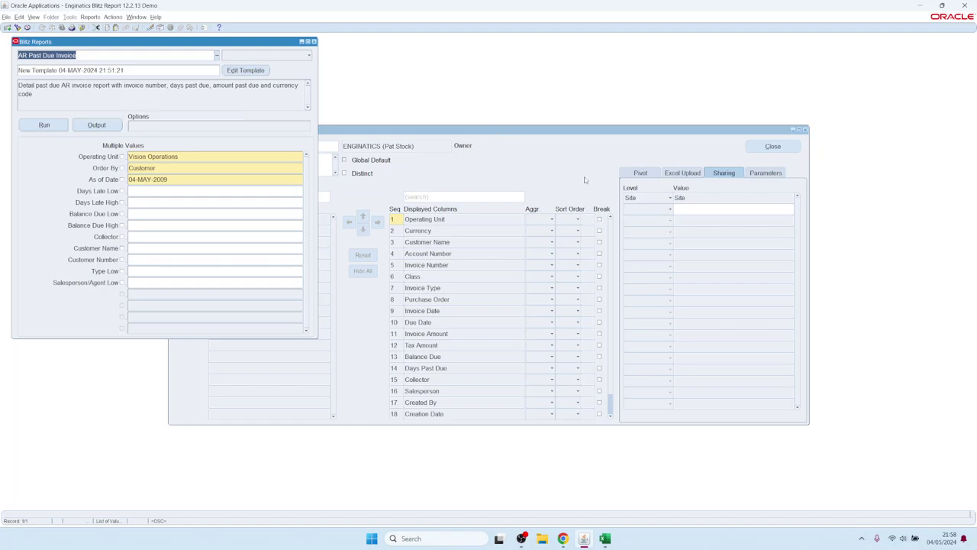
Rename the template as "Dashboard example" and save it
click(689, 197)
click(271, 146)
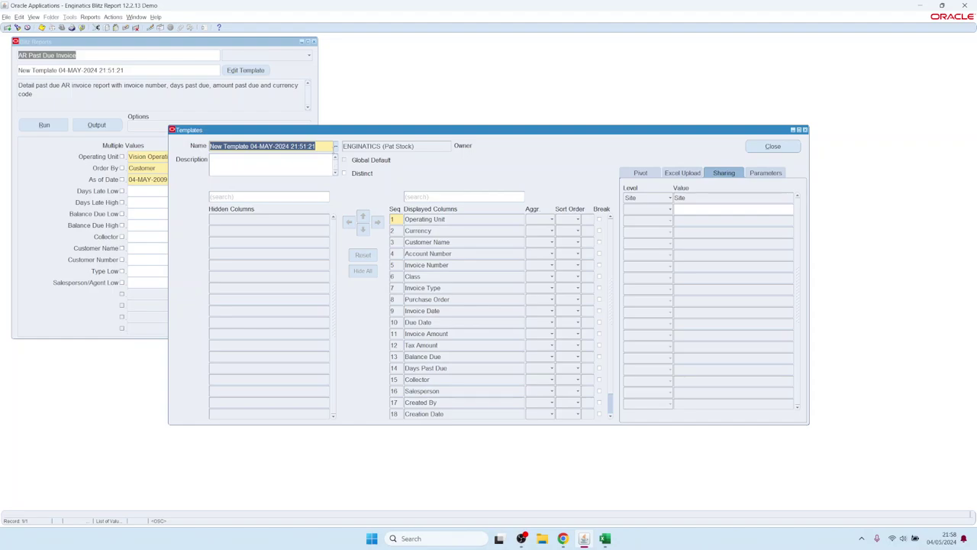
text(Dash)
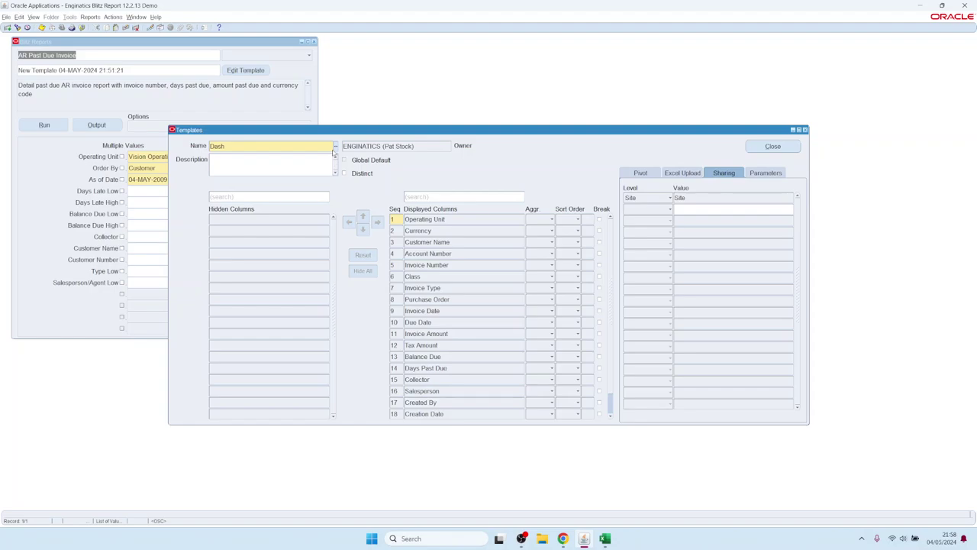
text(board example)
key(ctrl+s)
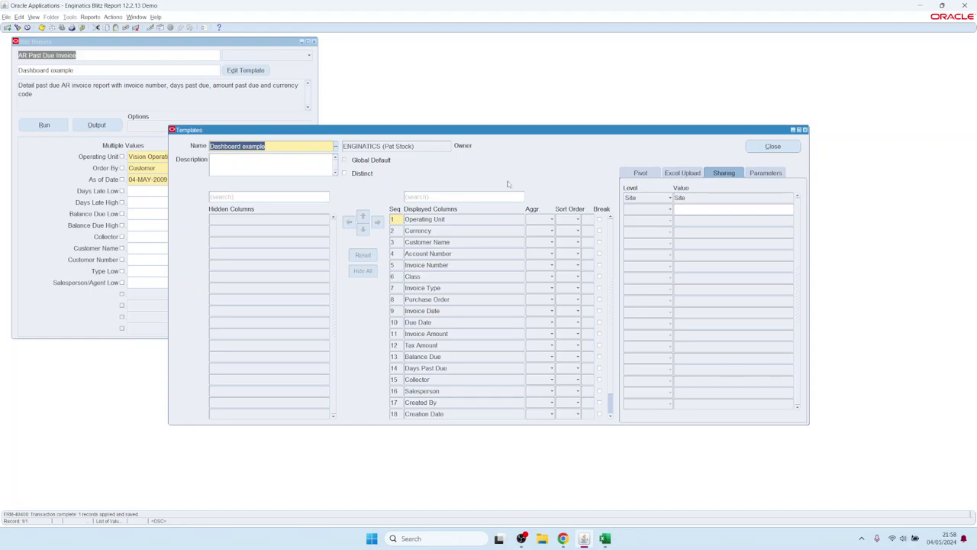
Move the Templates window clear of the report's parameter fields and exclude the Customer Number parameter from the template
drag(405, 131, 442, 131)
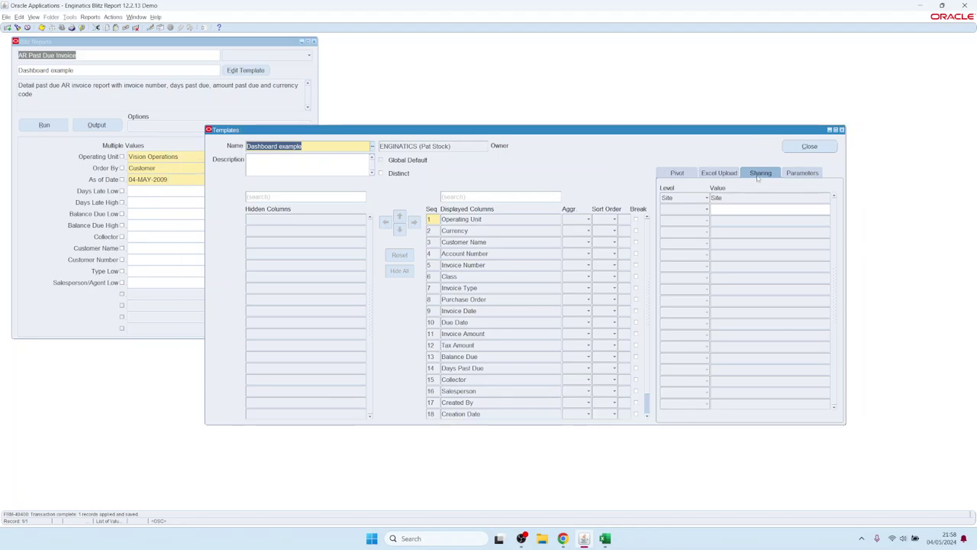
click(812, 173)
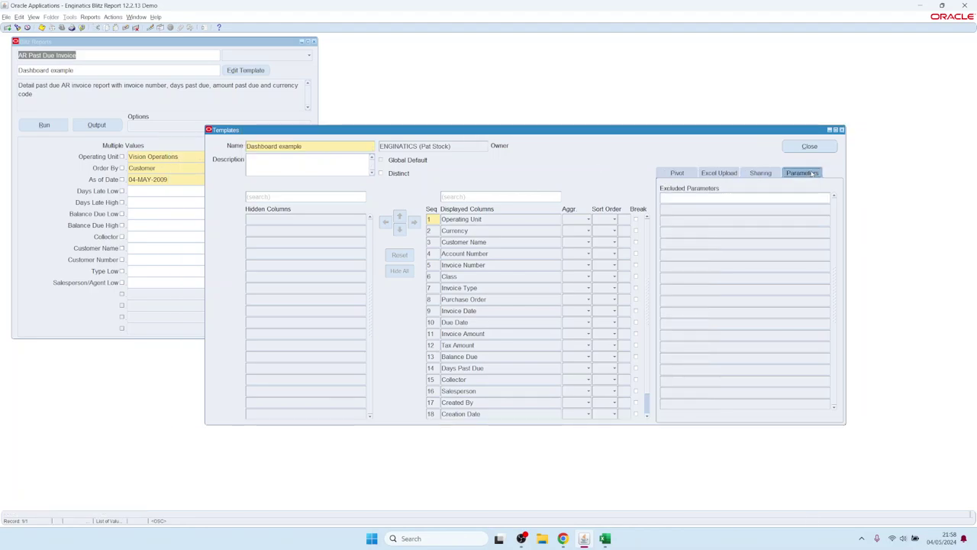
click(159, 211)
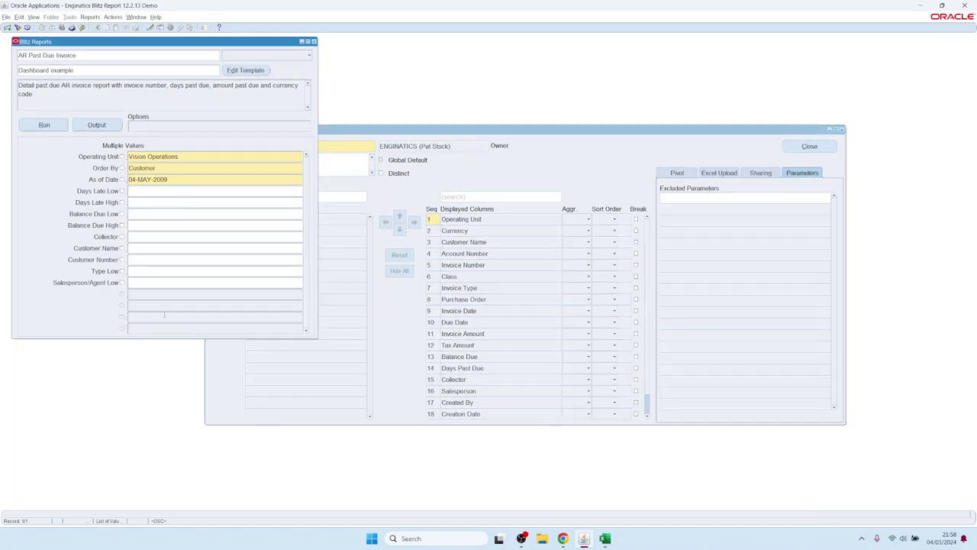
click(136, 261)
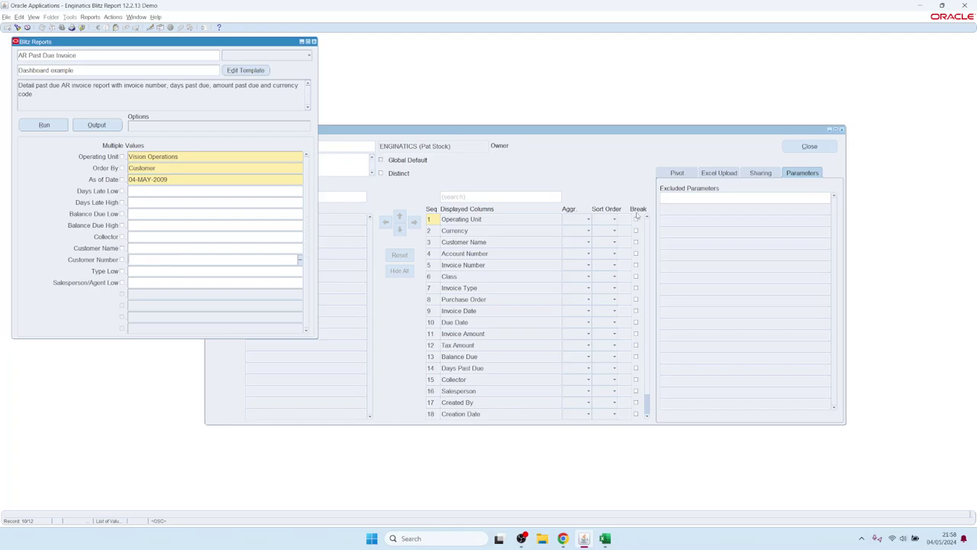
click(715, 199)
text(cu)
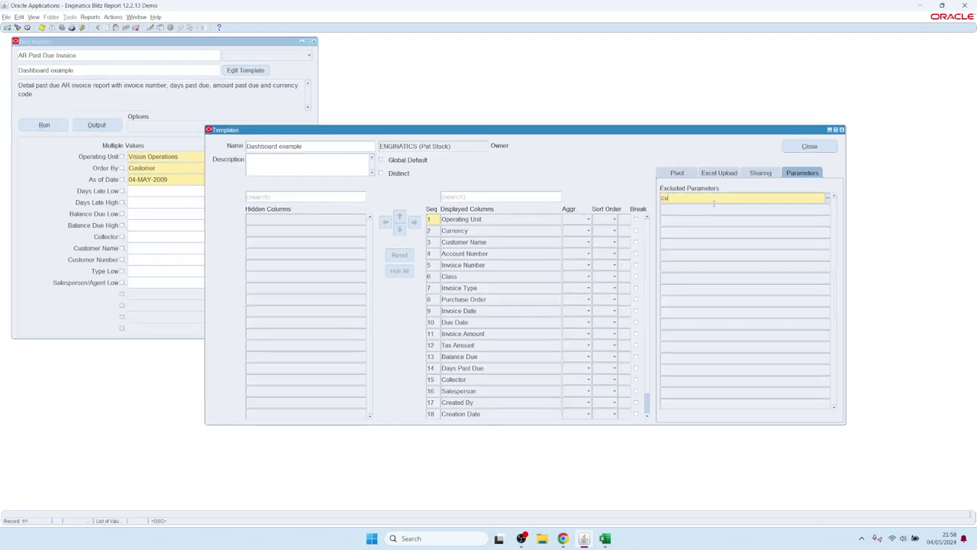
key(Tab)
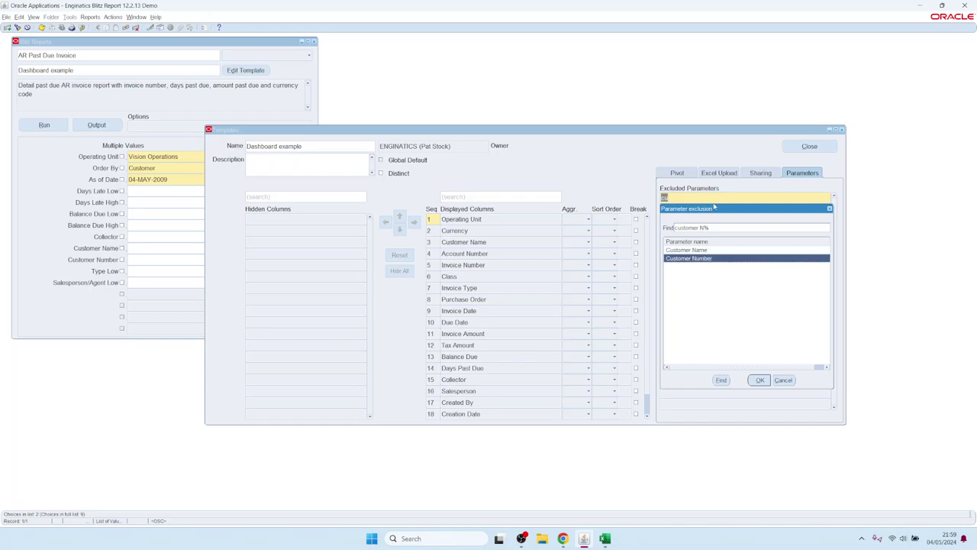
key(Return)
Add Type Low and Salesperson/Agent Low to the template's excluded parameters
click(134, 259)
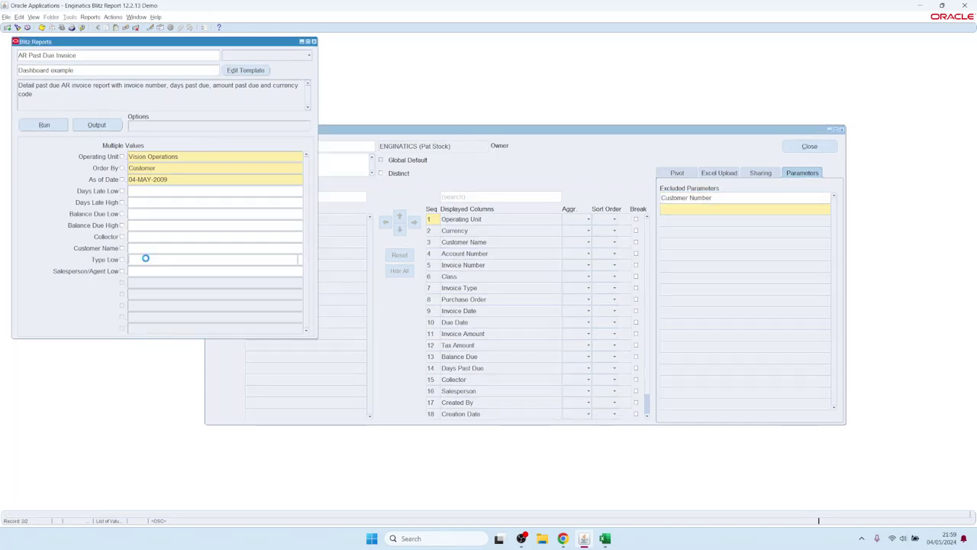
click(672, 208)
text(ty)
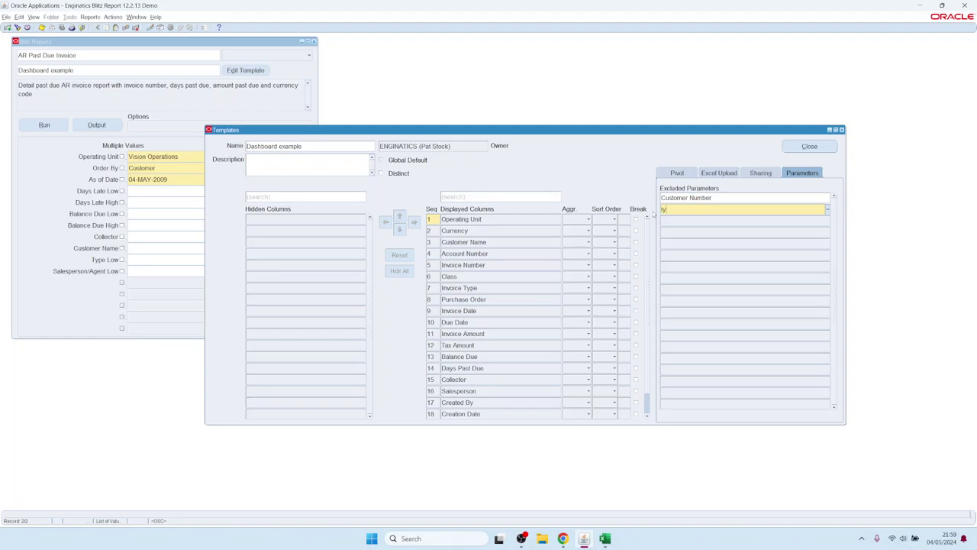
key(Tab)
text(s)
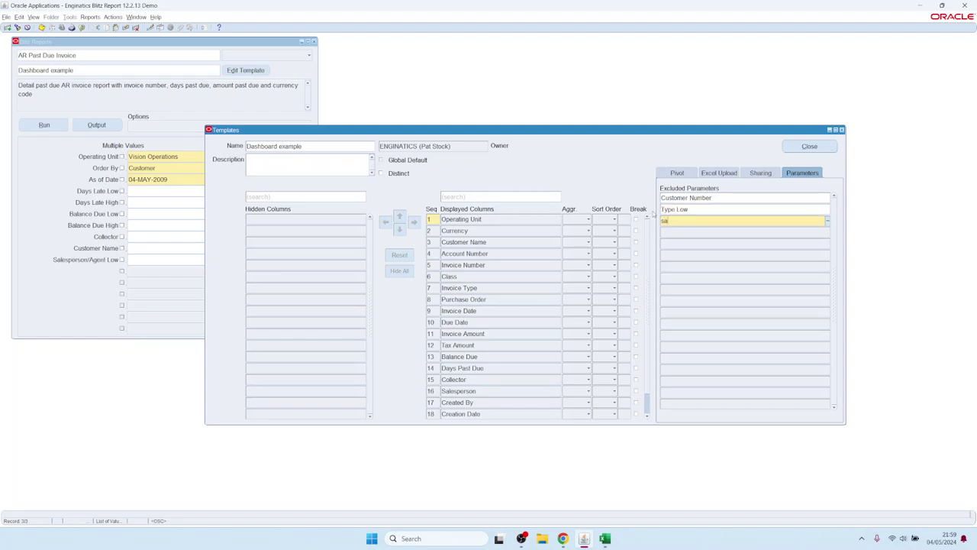
key(Tab)
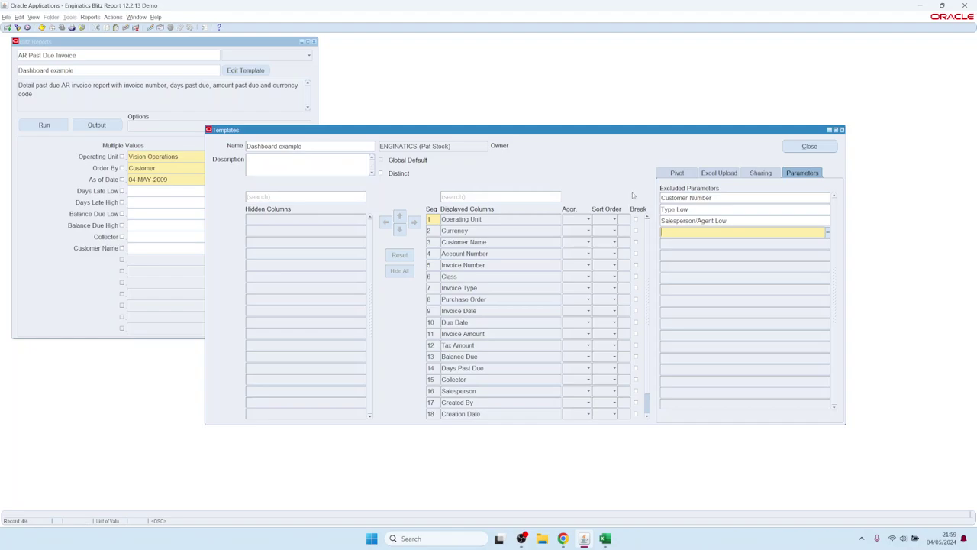
Exclude the Days Late High and Days Late Low parameters as well, and close the template editor
text(da)
key(Tab)
text(da)
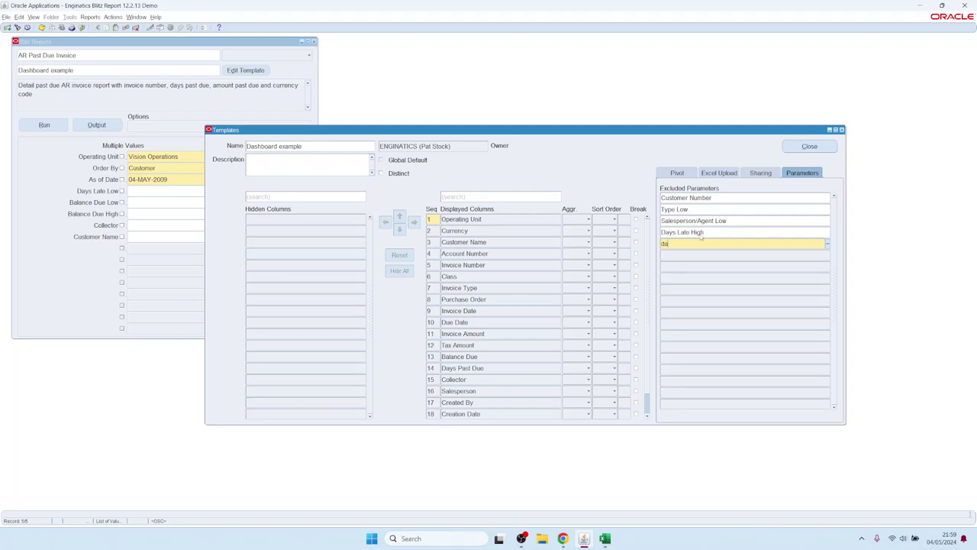
key(Tab)
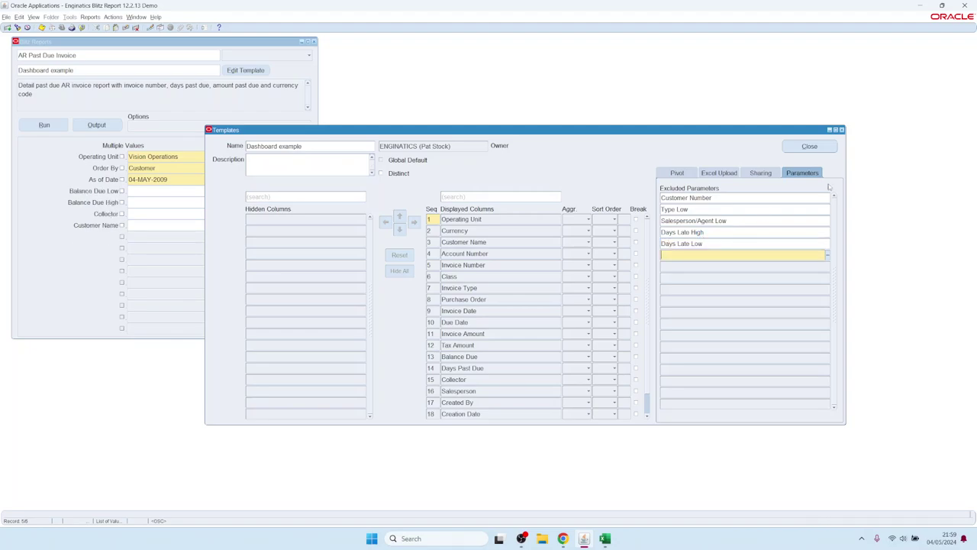
click(809, 146)
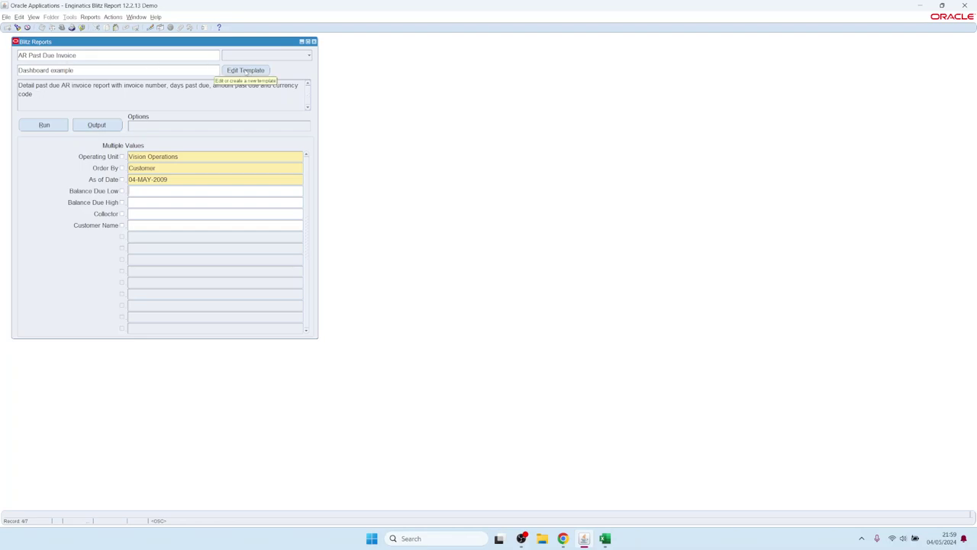
Reopen the Dashboard example template and review its Excel file, sharing level and name
click(246, 70)
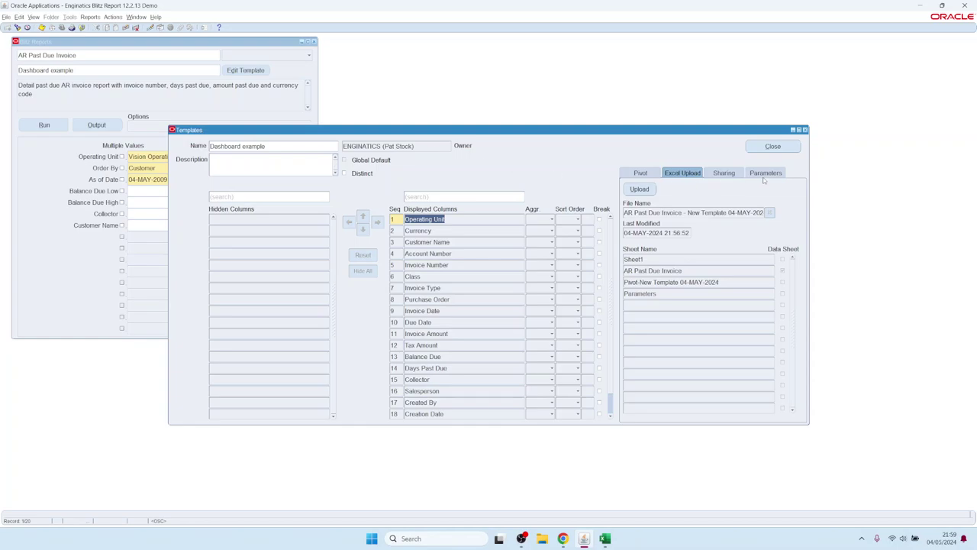
click(725, 173)
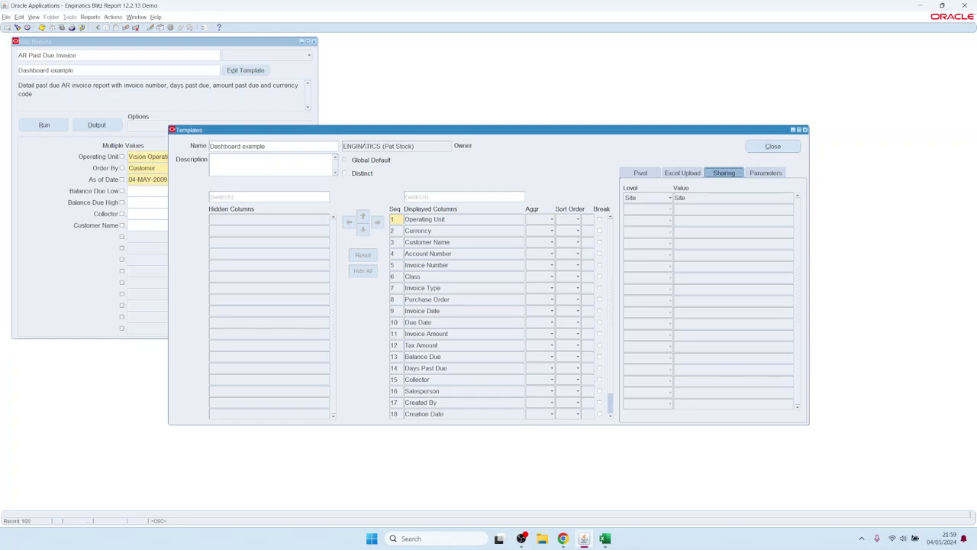
click(236, 146)
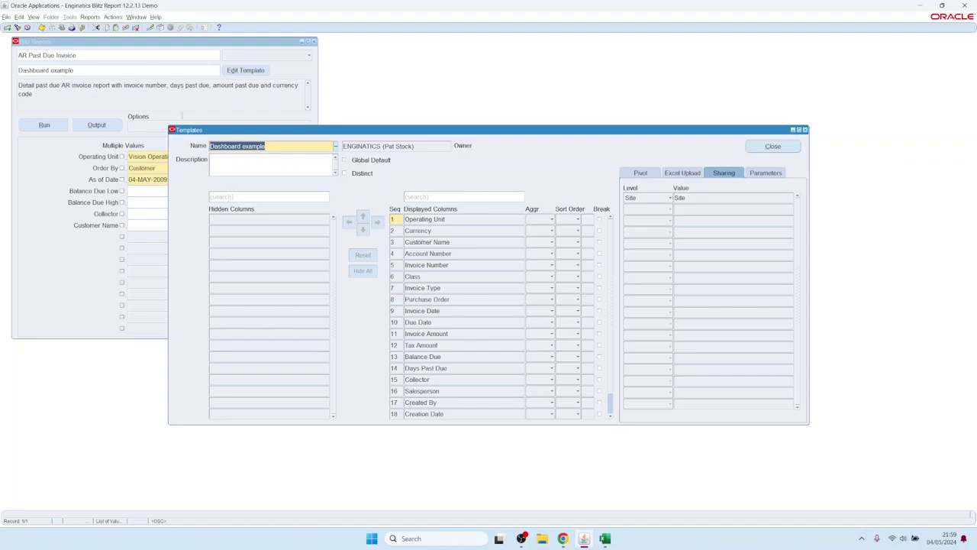
Compare the owners in the list of templates and load the Pivot table by class and type with charts template
click(241, 146)
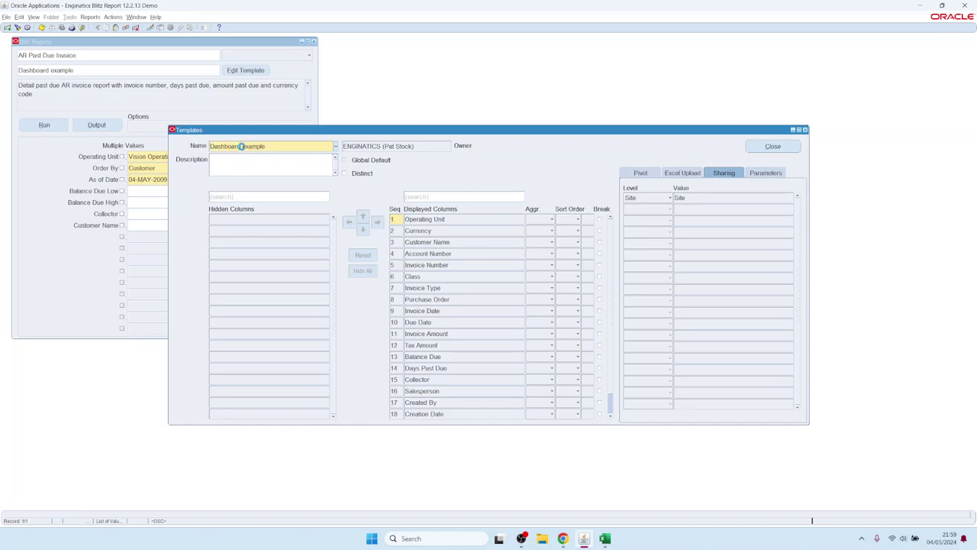
double_click(241, 146)
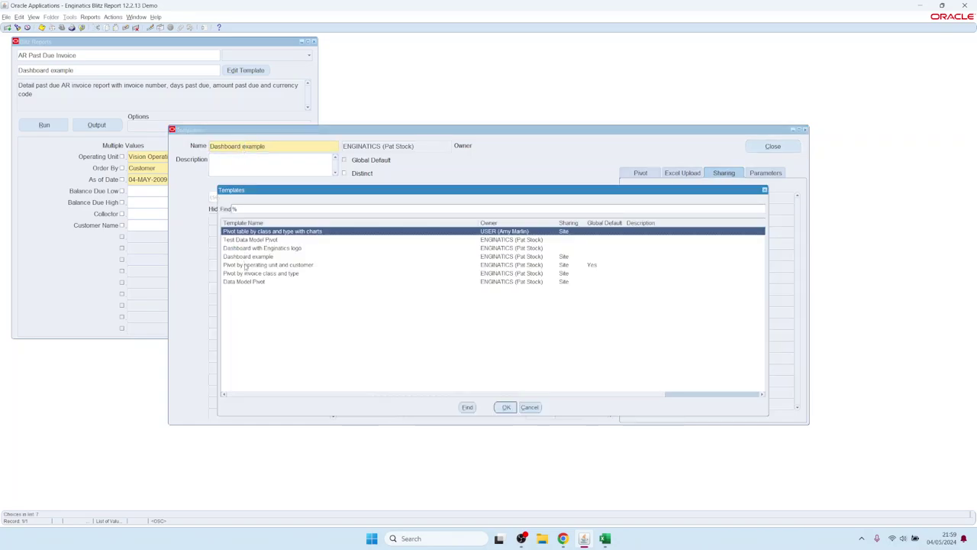
click(508, 241)
click(514, 267)
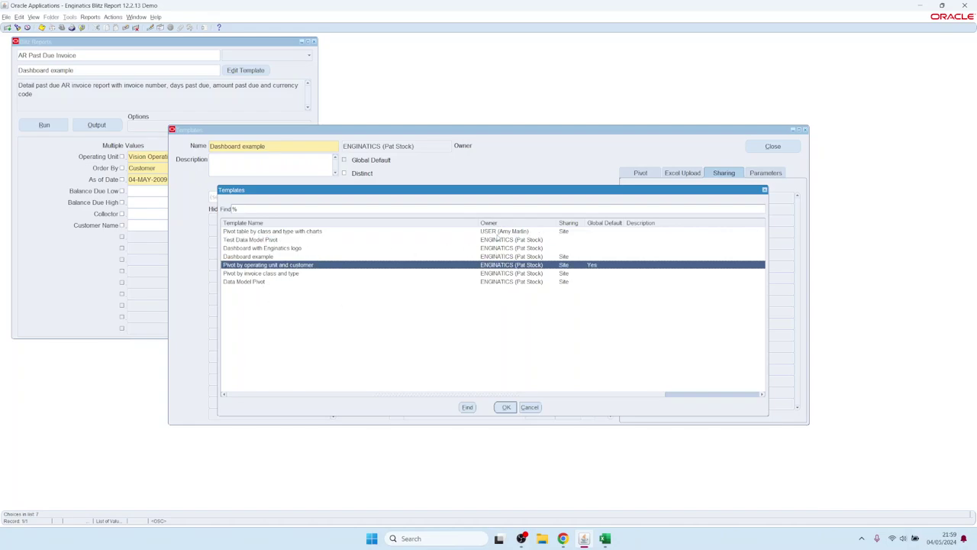
click(504, 249)
click(504, 282)
click(502, 257)
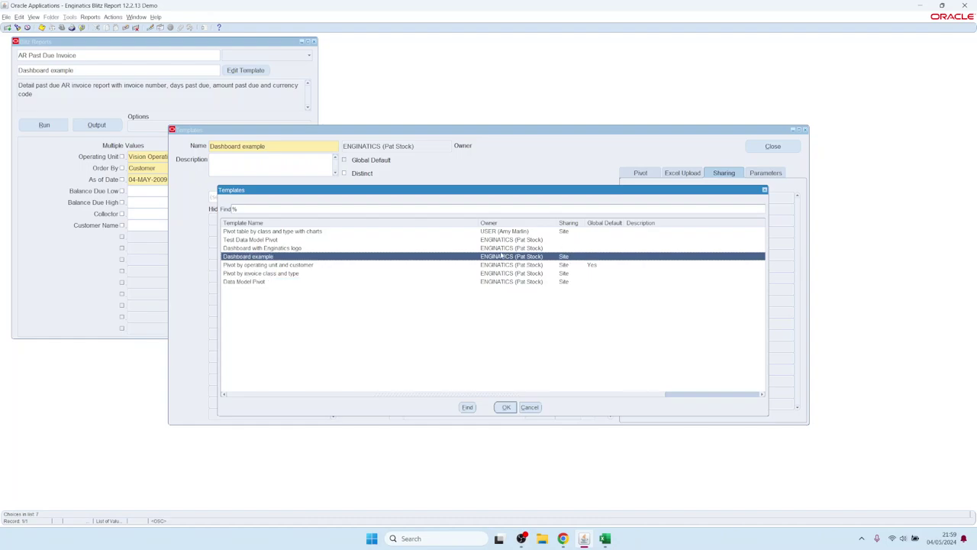
click(490, 231)
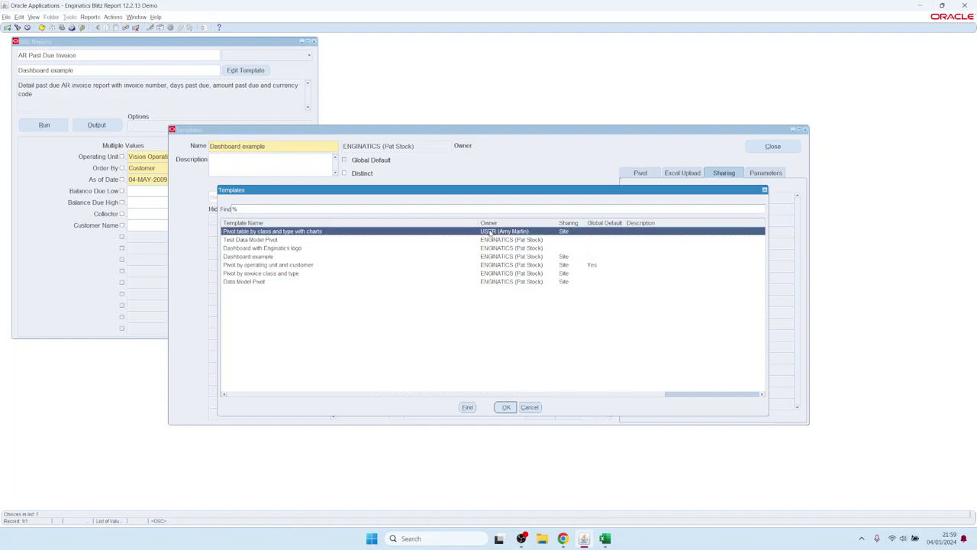
double_click(491, 231)
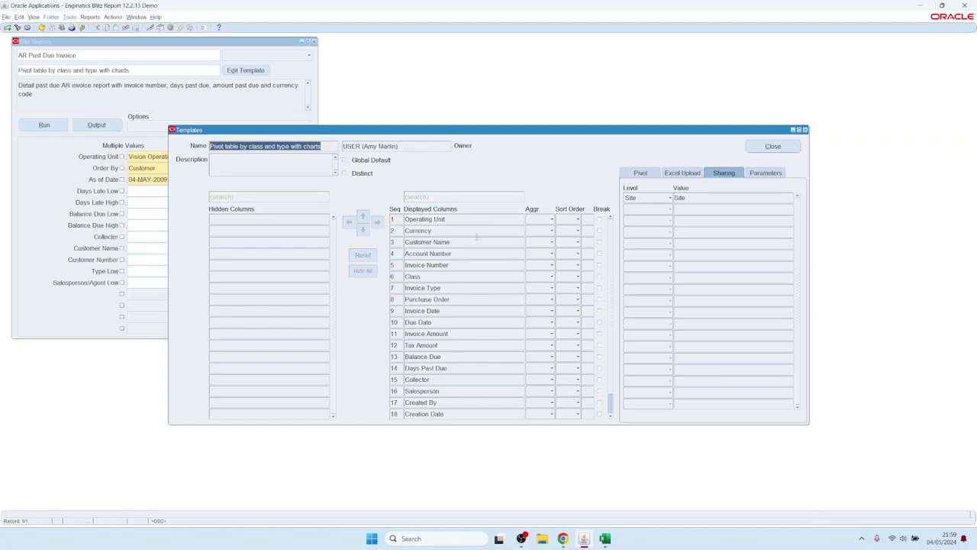
Review the pivot layout, Excel file, excluded parameters and sharing of the Pivot table by class and type with charts template
click(269, 146)
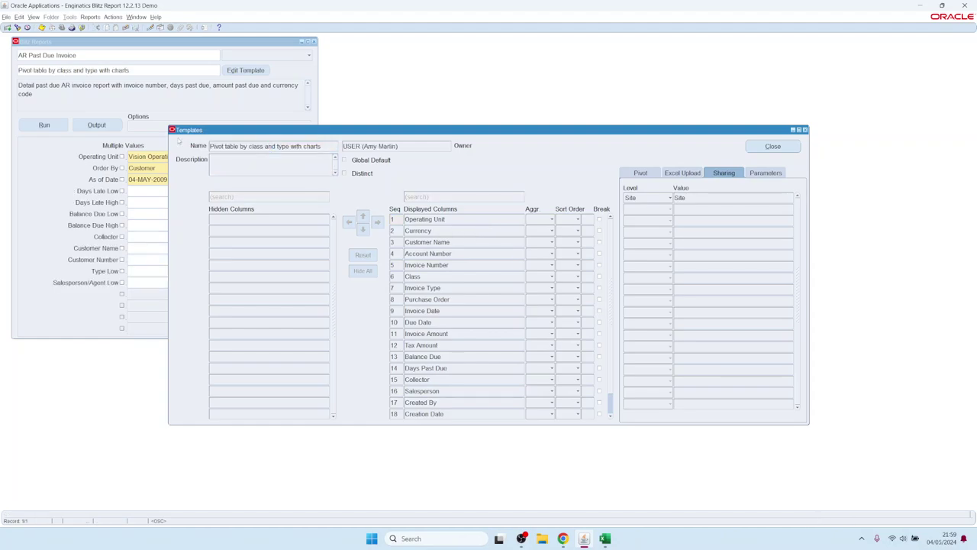
click(681, 173)
click(640, 173)
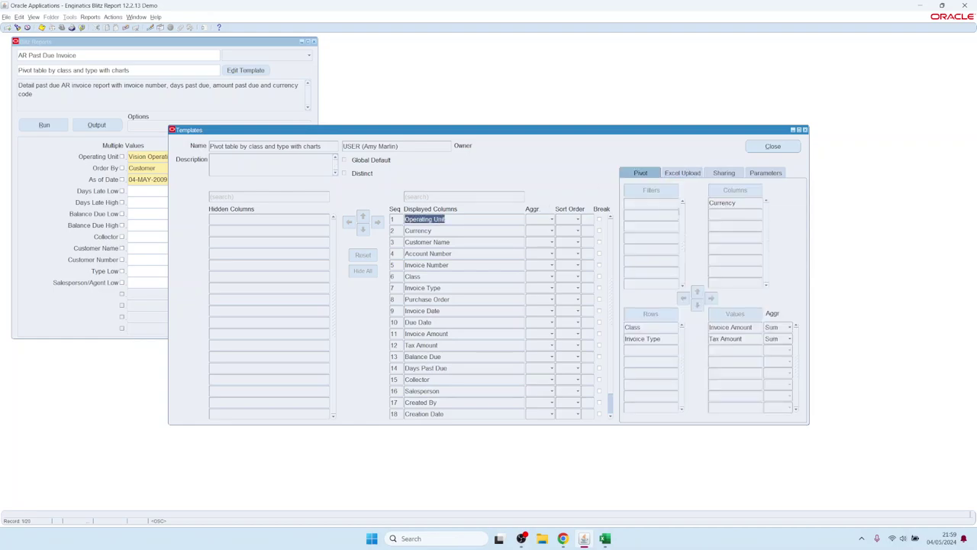
click(694, 174)
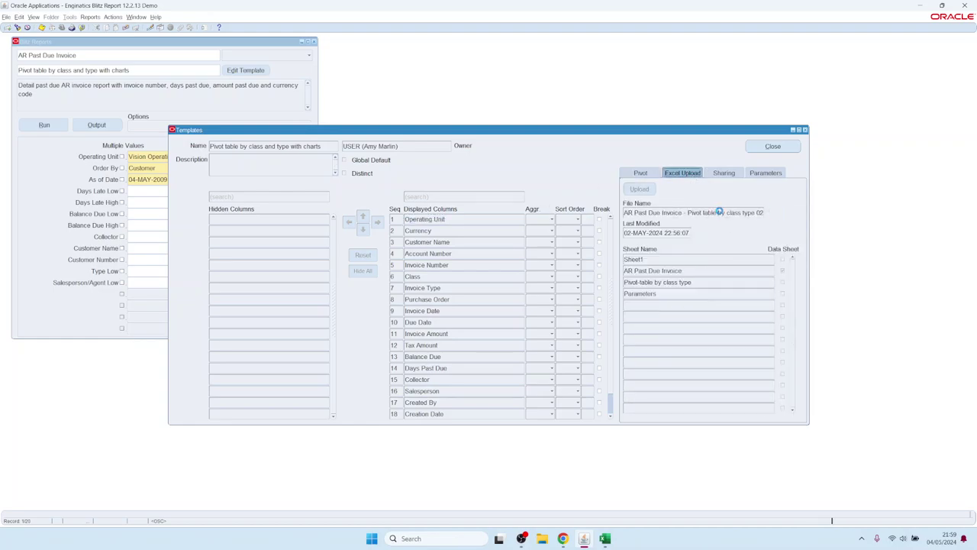
click(753, 173)
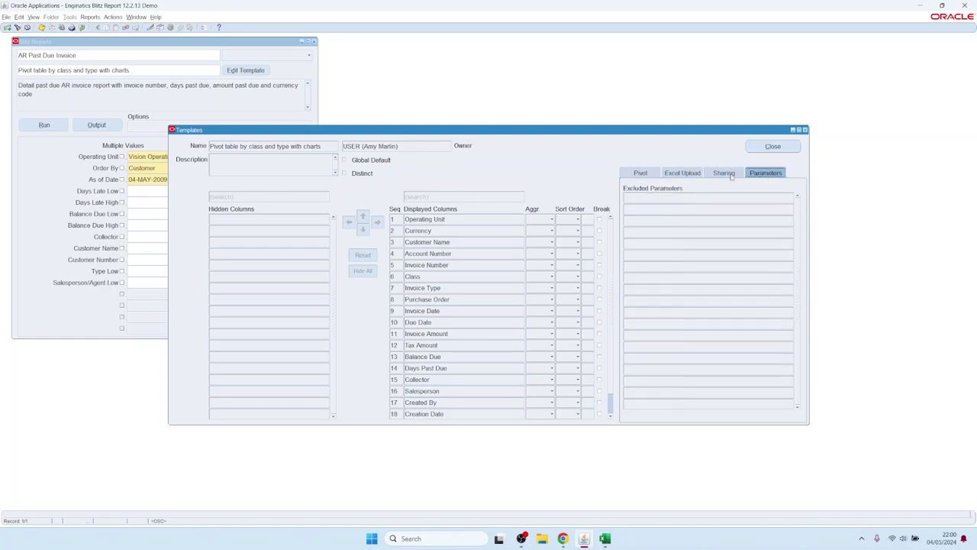
click(731, 174)
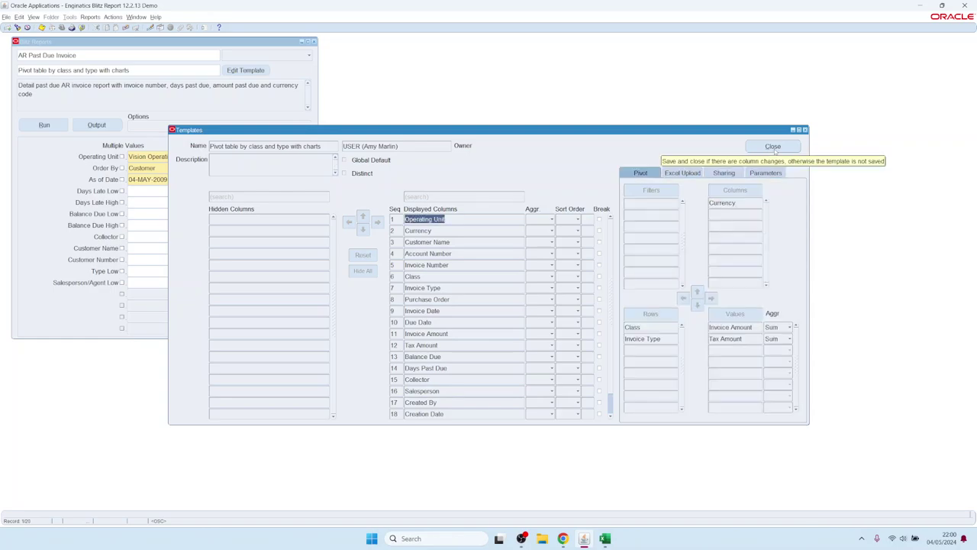
Run AR Past Due Invoice with the loaded template, view the Excel output, and switch back to Oracle Applications
click(51, 126)
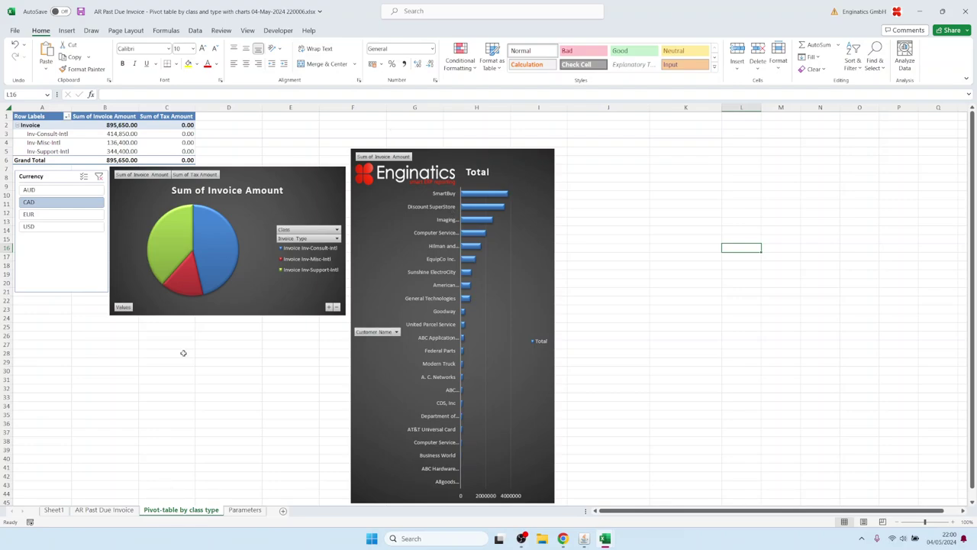
mouse_move(584, 538)
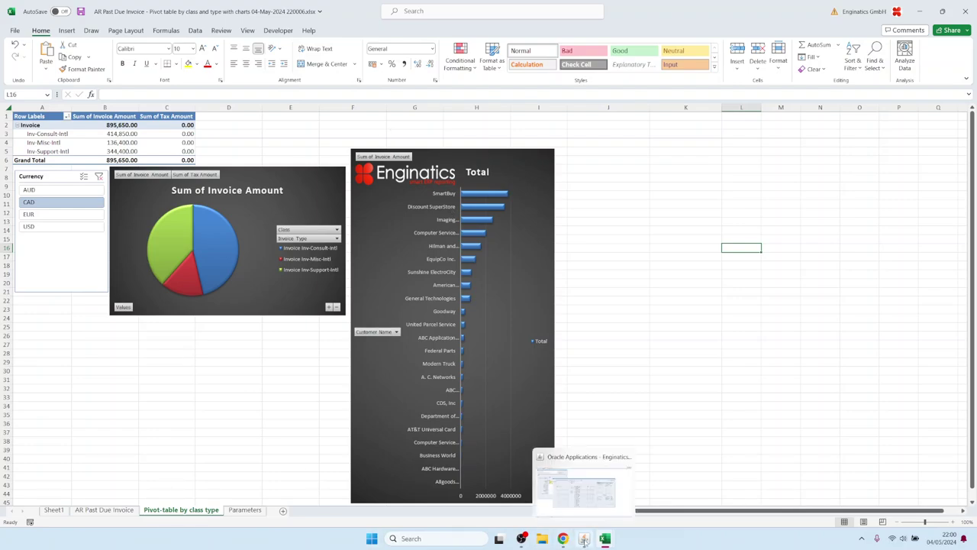
click(558, 501)
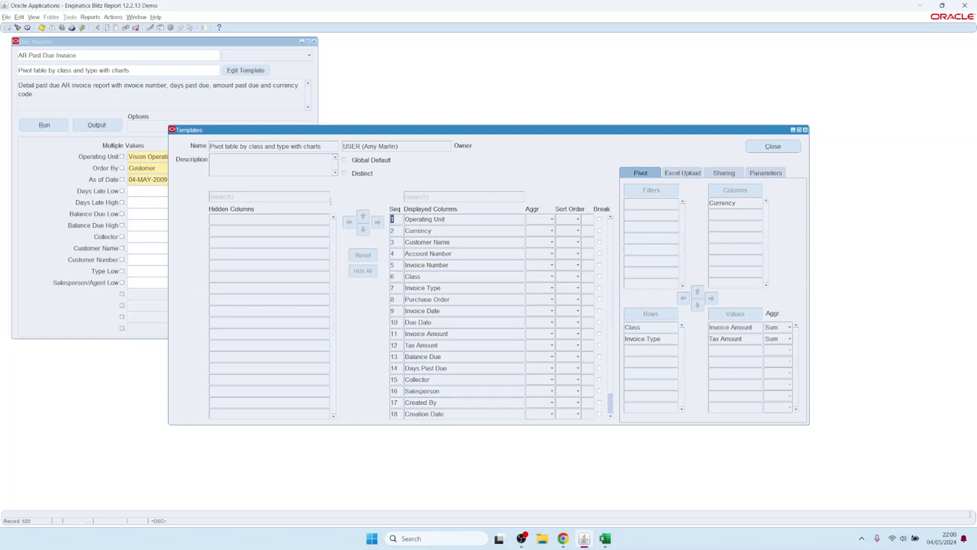
Copy the Pivot table by class and type with charts template, check the copy's name and owner, and close the template editor
click(113, 17)
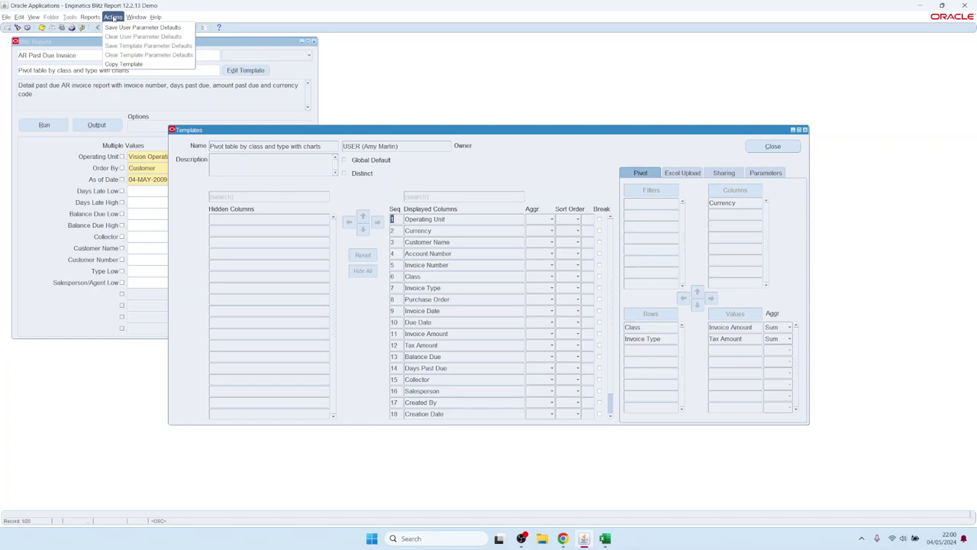
click(134, 65)
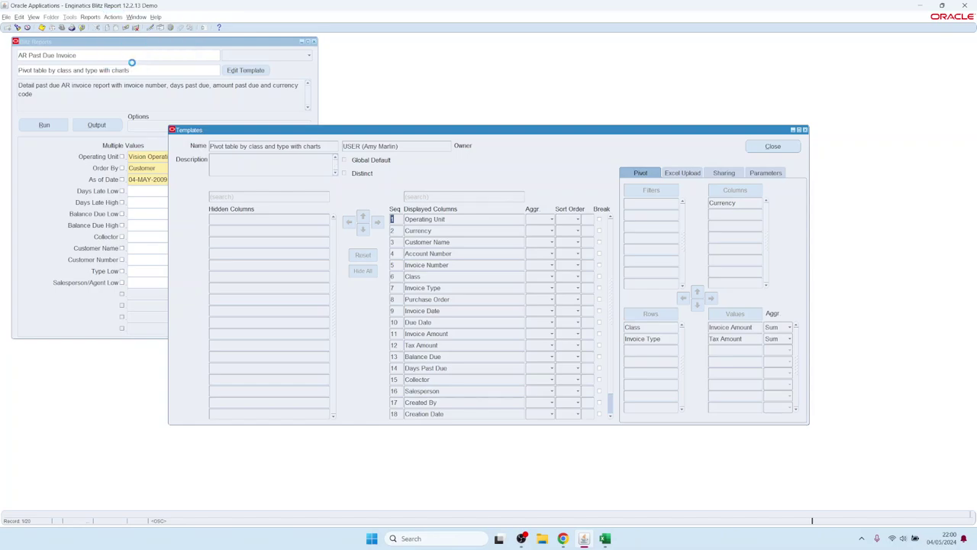
click(225, 145)
drag(226, 145, 414, 146)
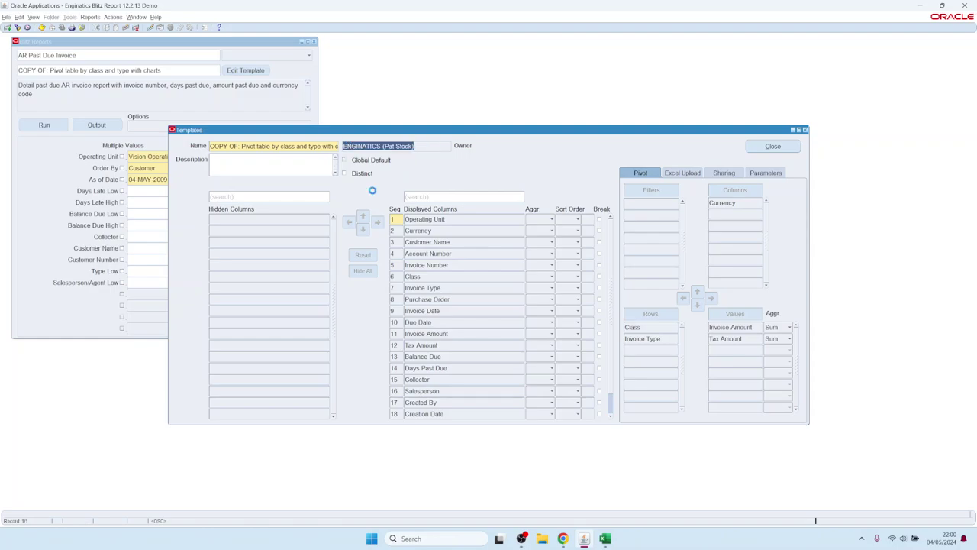
click(477, 255)
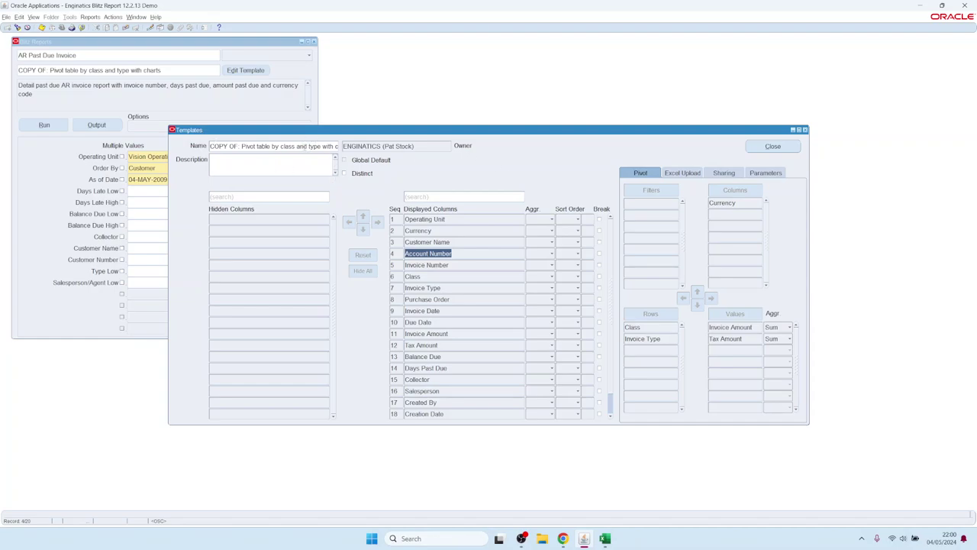
click(772, 146)
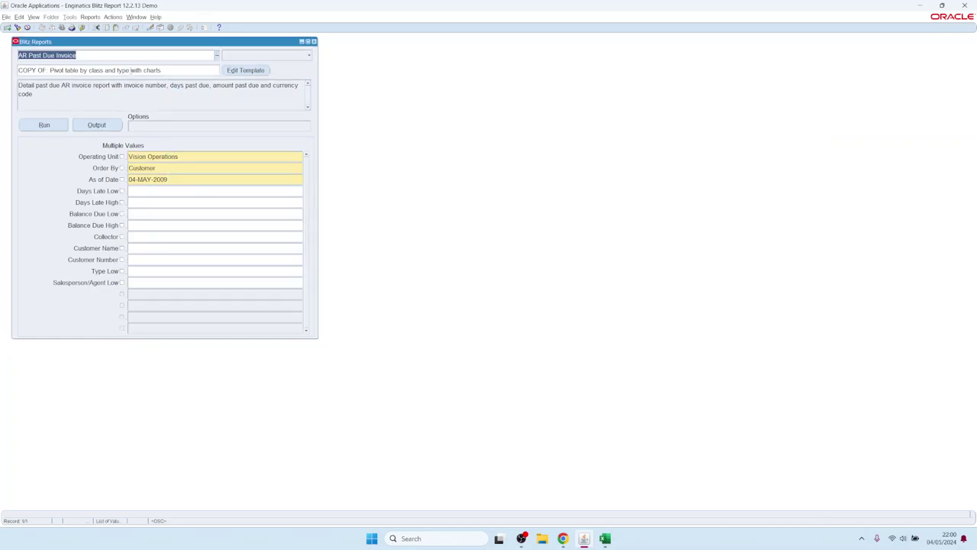
Look for the copied template in the report's template list and select the Dashboard example template
double_click(115, 70)
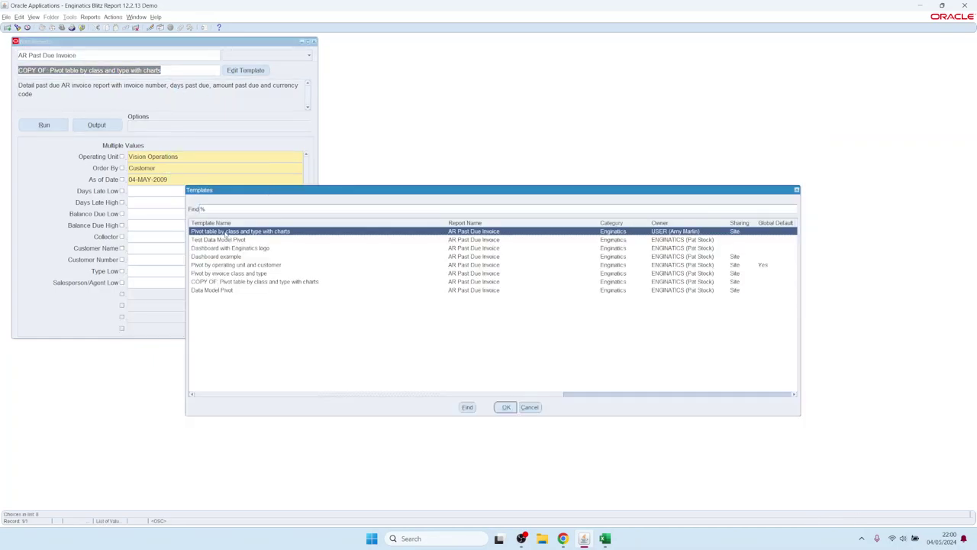
click(217, 281)
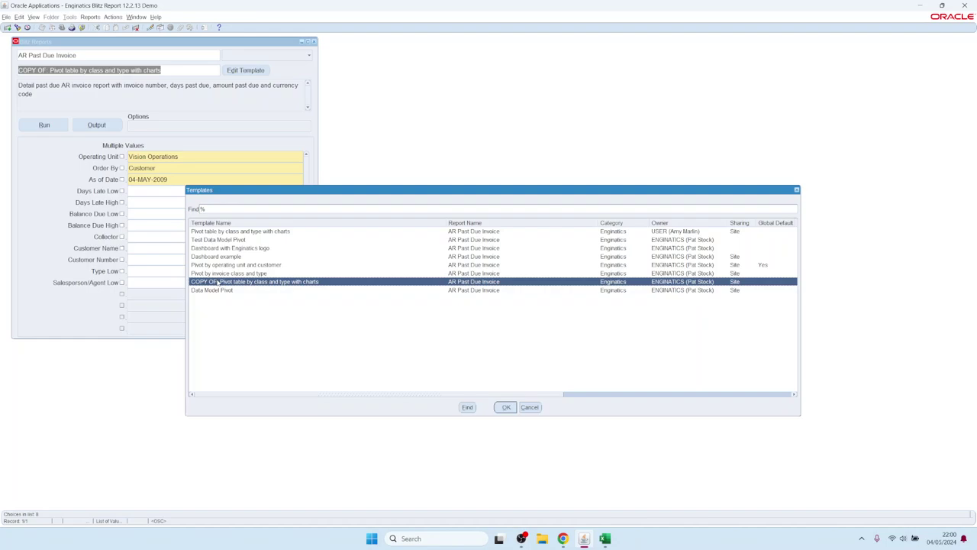
click(209, 257)
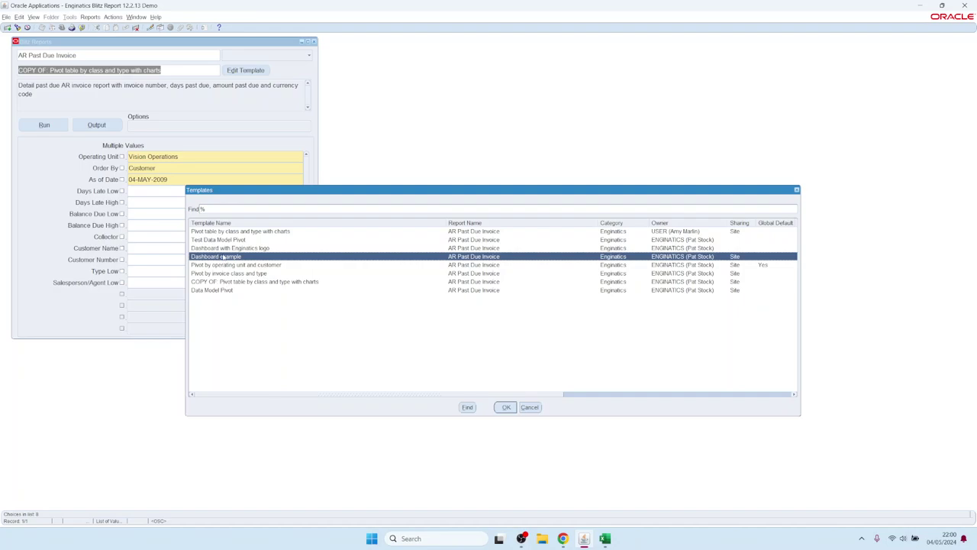
double_click(221, 257)
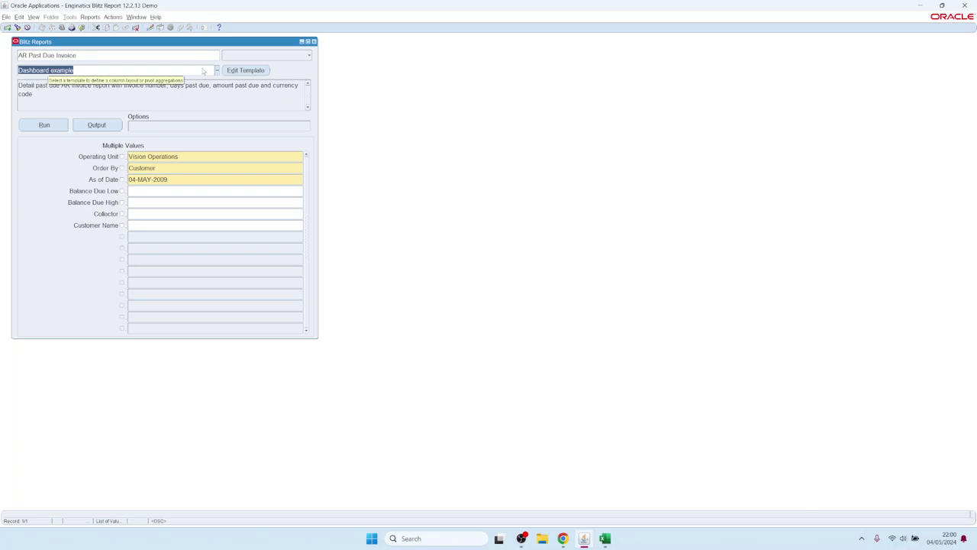
Reopen the template editor, load the copy of the Pivot table by class and type with charts template, and delete it
click(242, 71)
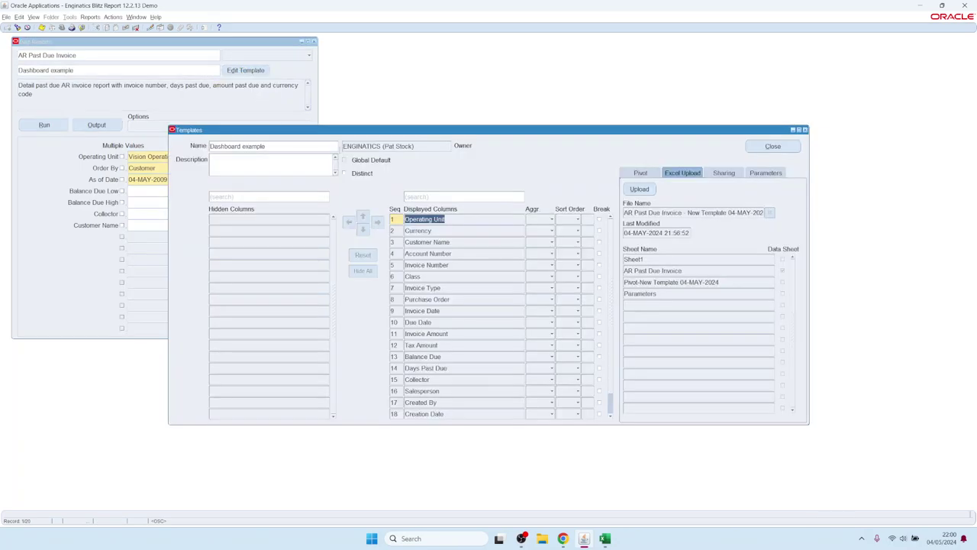
double_click(285, 147)
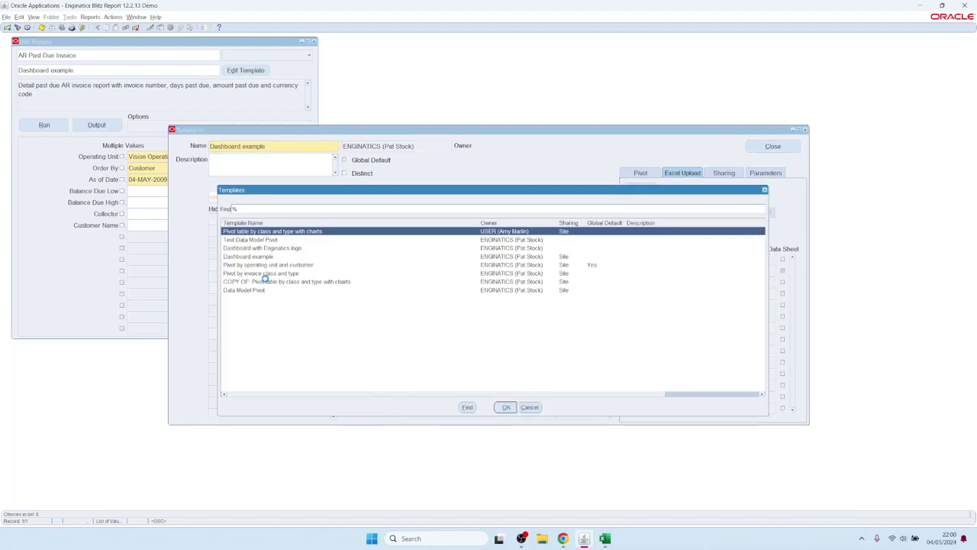
click(268, 281)
double_click(267, 281)
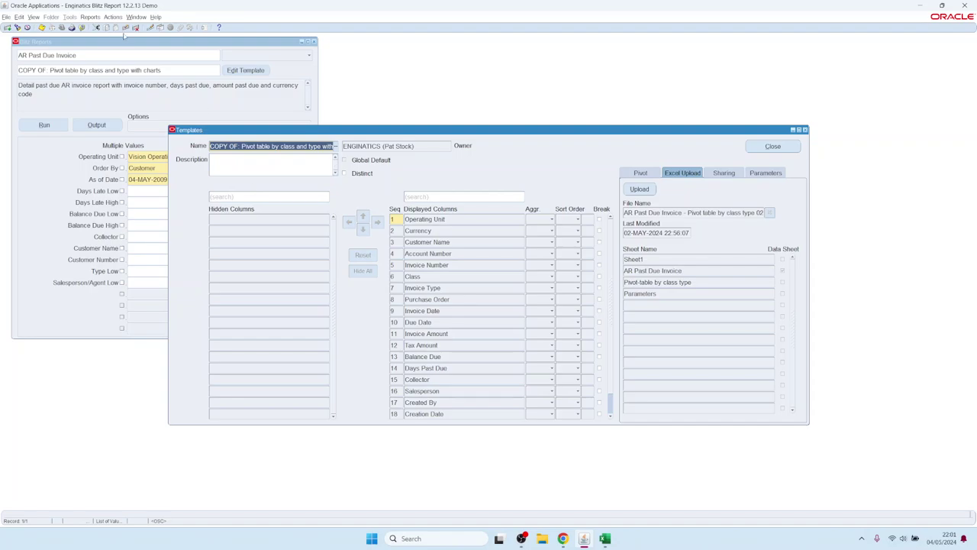
click(252, 146)
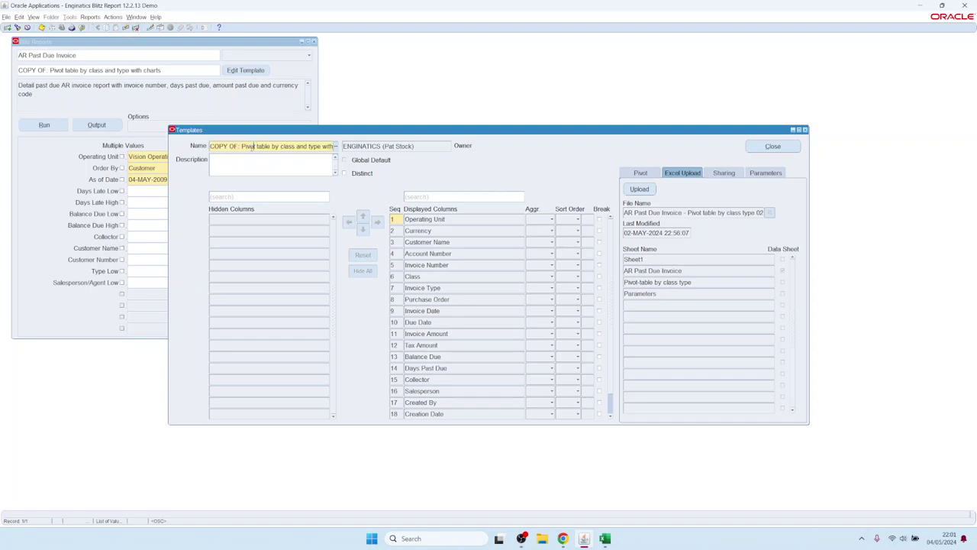
click(136, 29)
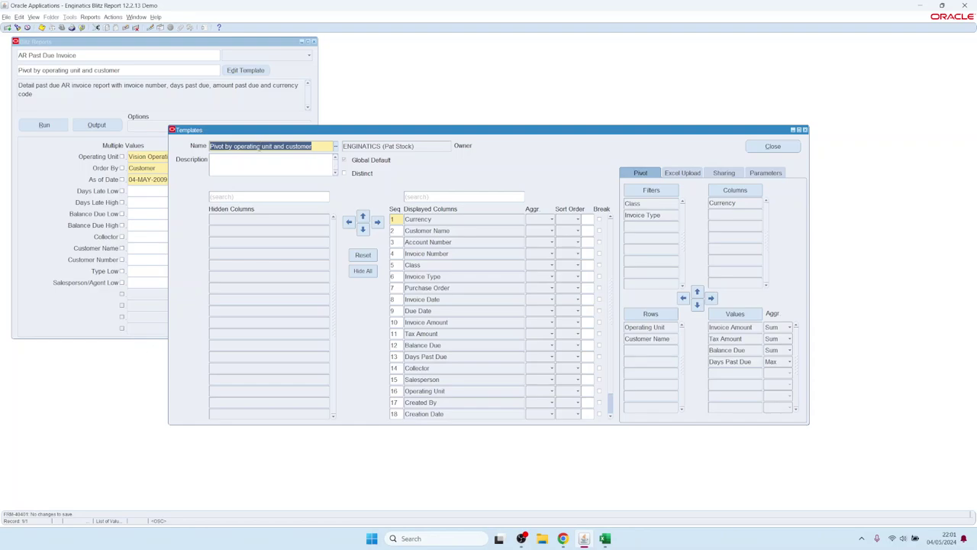
Query all of the report's templates from the name field and browse forward and back through the records
click(257, 146)
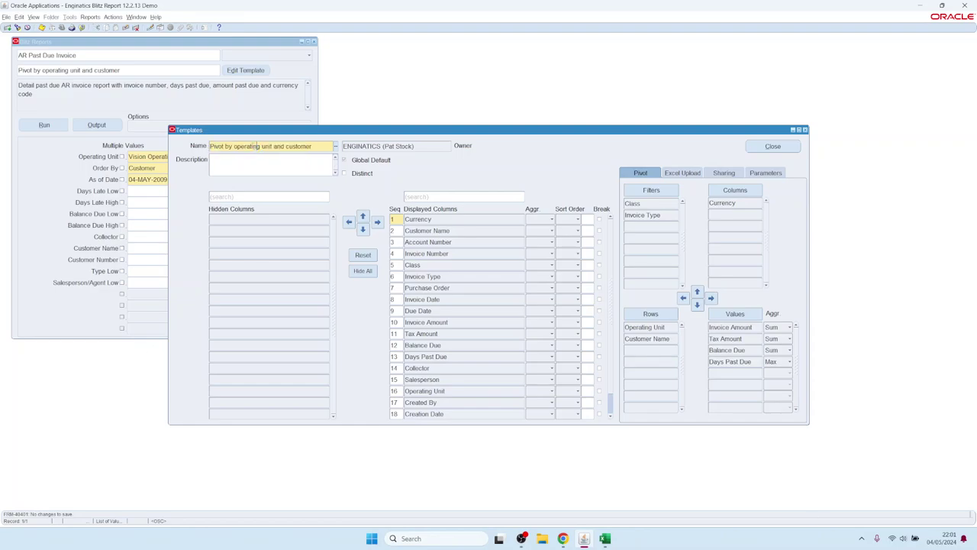
key(F11)
key(ctrl+F11)
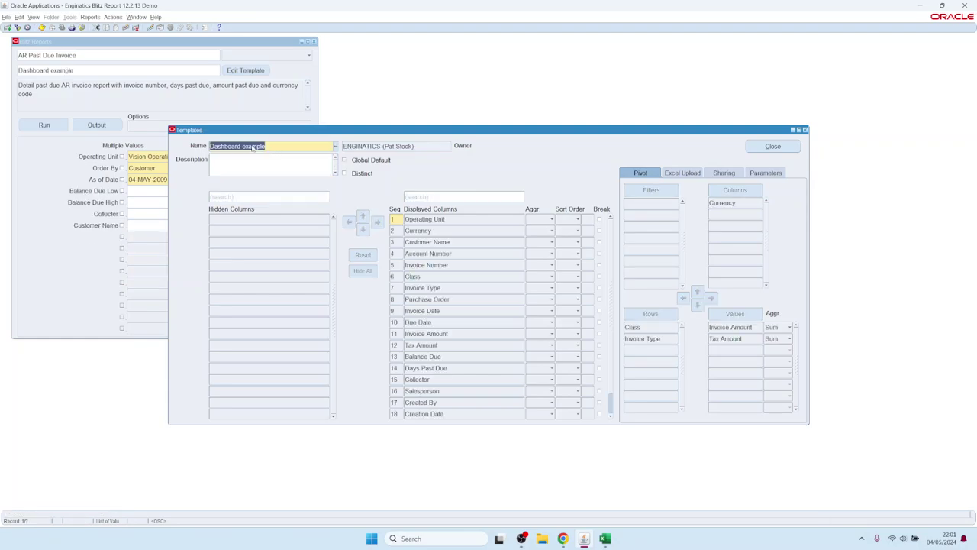
key(Down)
key(Down)
key(Down)
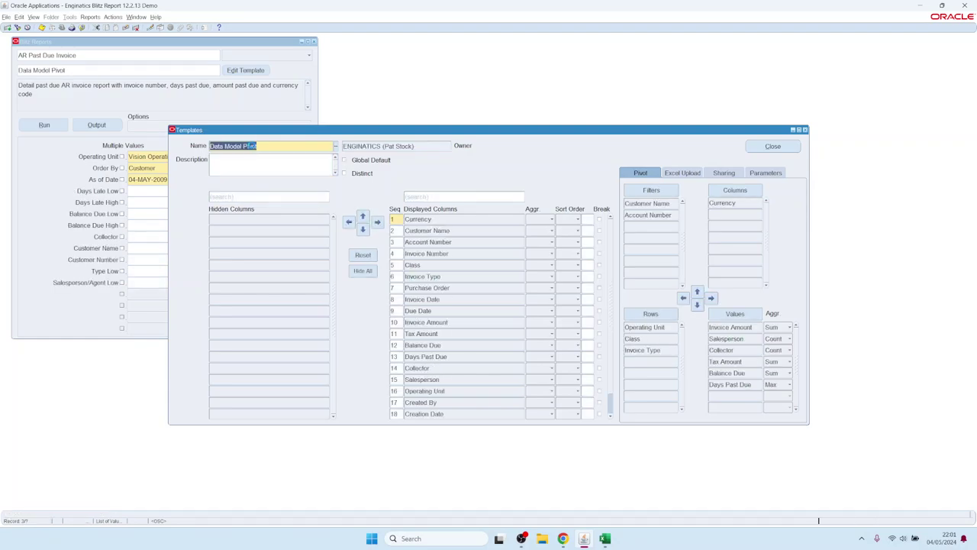
key(Down)
key(Down)
key(Down)
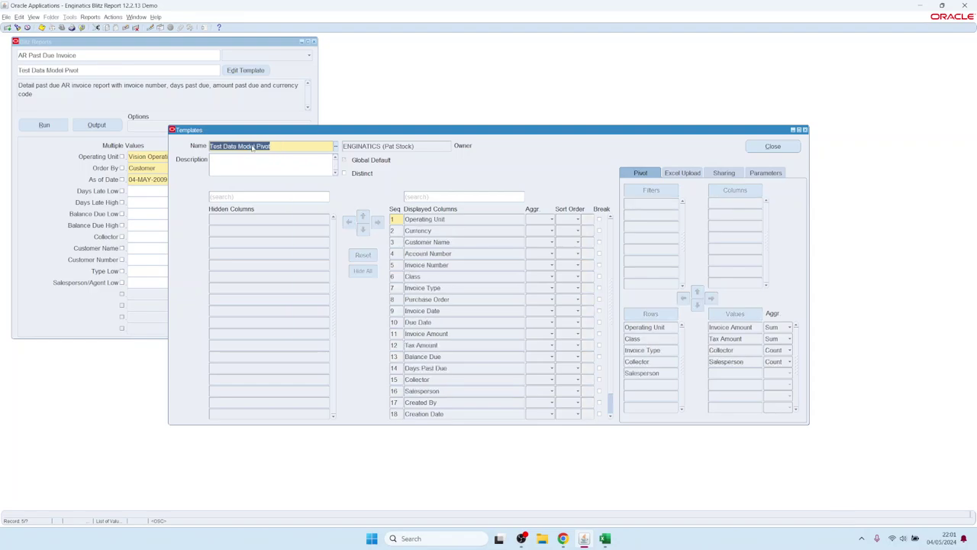
key(Up)
key(Up)
key(Up)
key(Up)
key(Up)
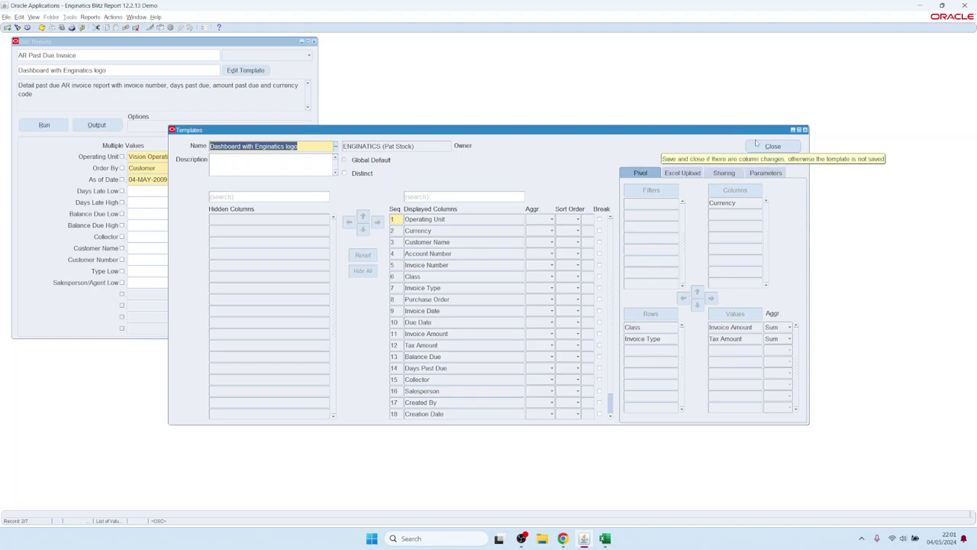
Create a new template for AR Past Due Invoice from within the template editor
click(271, 146)
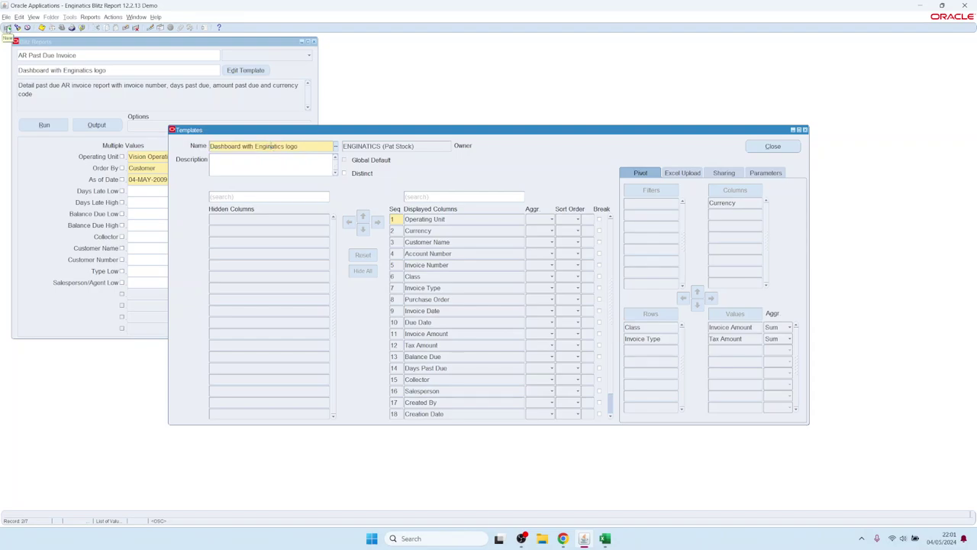
click(7, 29)
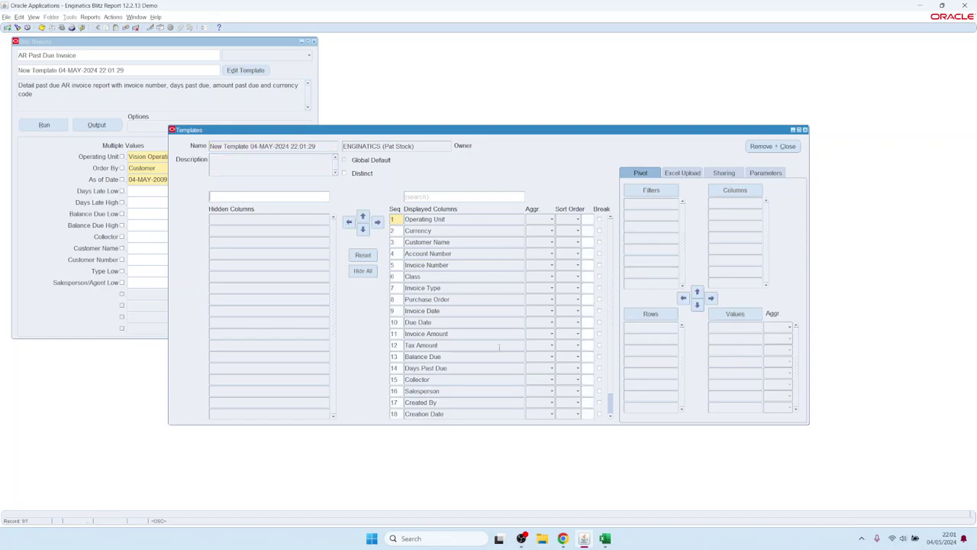
Try to clear the name of the newly created template
drag(304, 145, 197, 138)
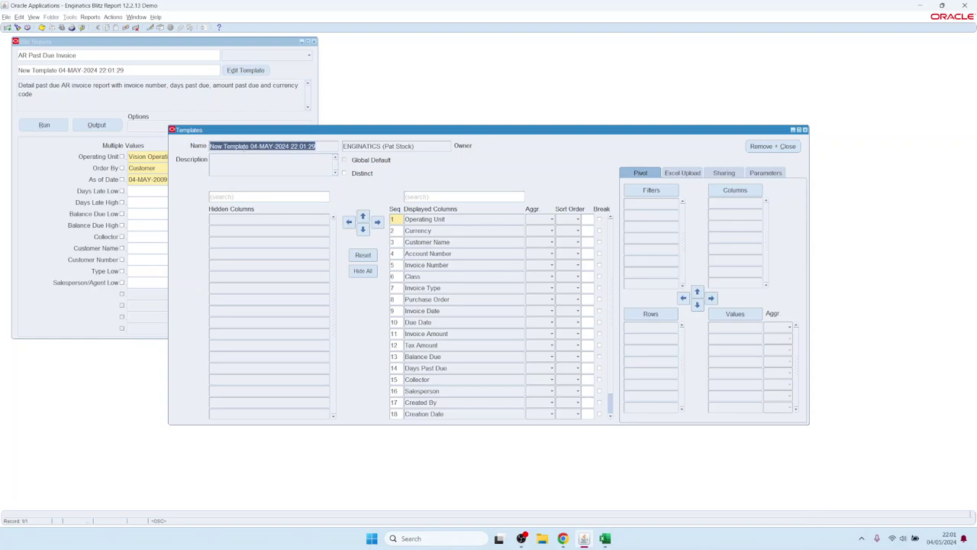
click(246, 146)
key(BackSpace)
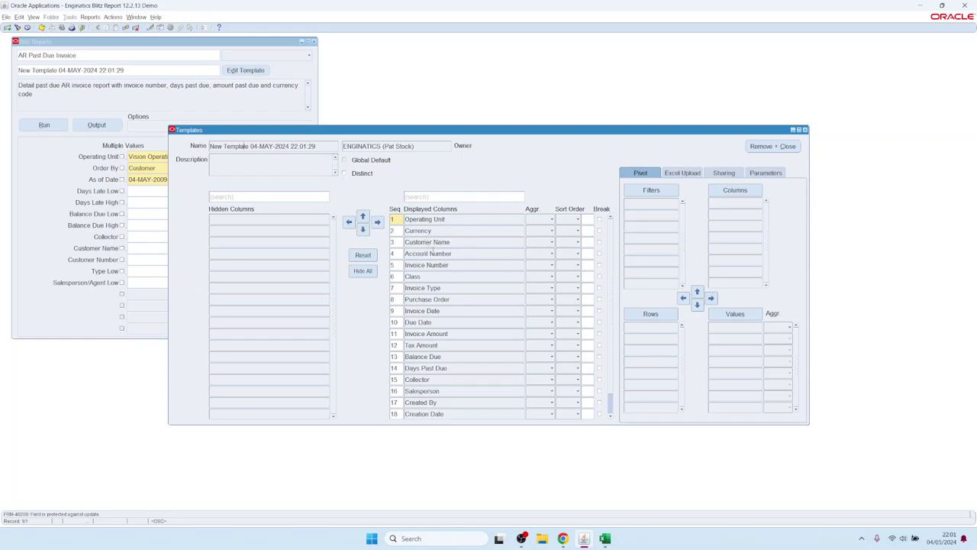
Move the Account Number column down three positions in the displayed columns, so it follows Invoice Type
click(461, 253)
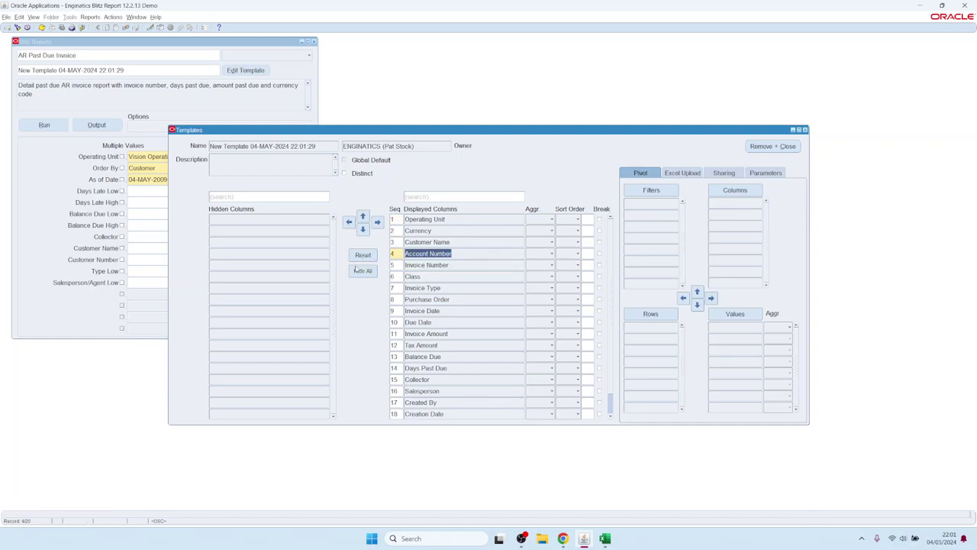
click(364, 230)
click(363, 230)
click(363, 231)
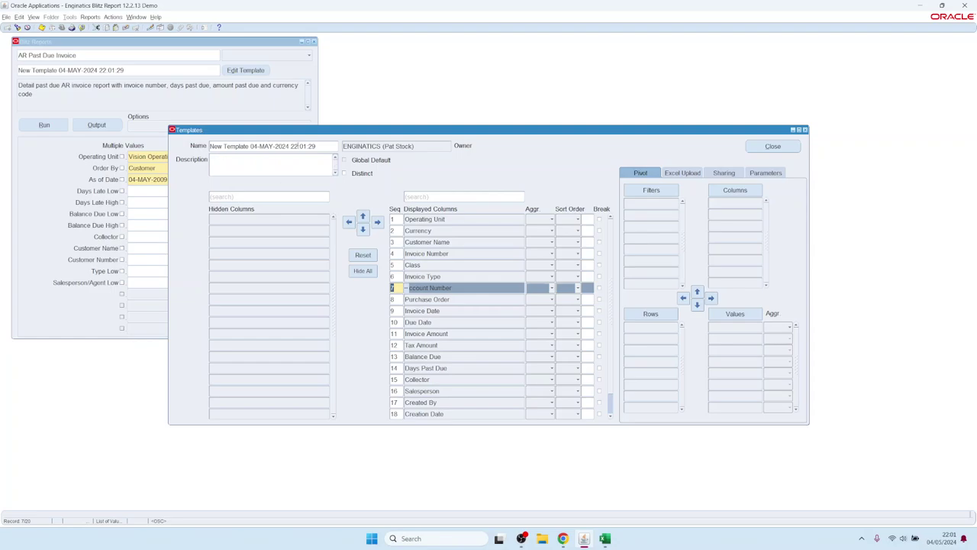
Rename the new template as "Test tempate" and close the template editor
click(324, 150)
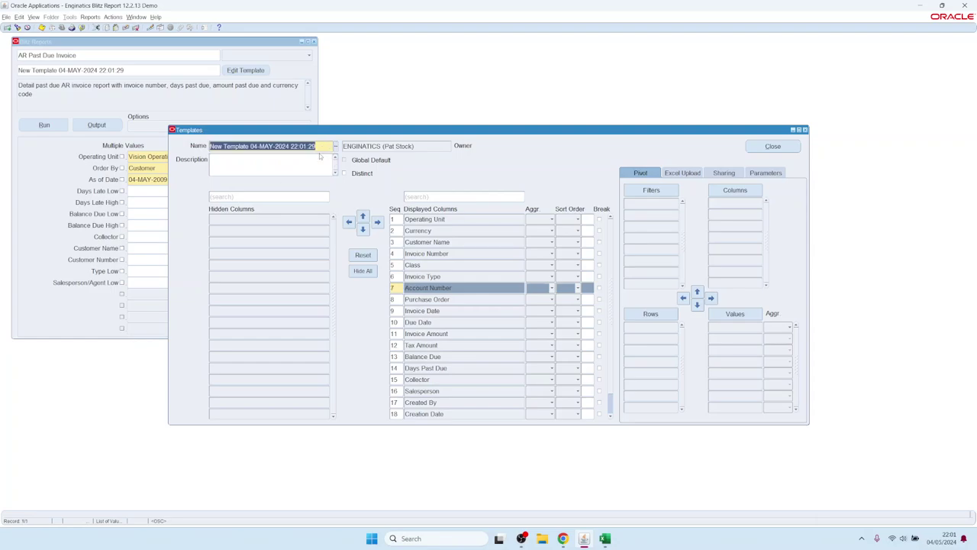
text(Test tempate)
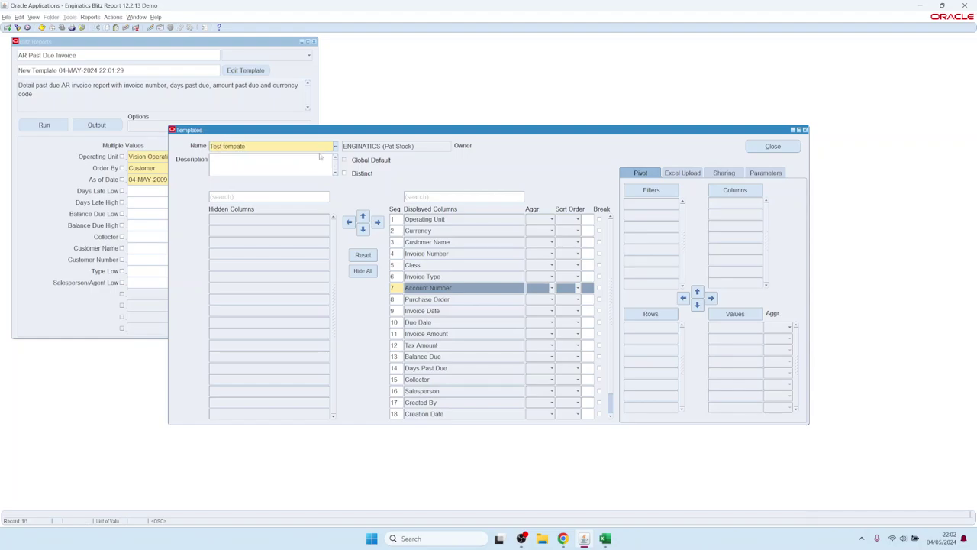
click(245, 146)
text(l)
key(Return)
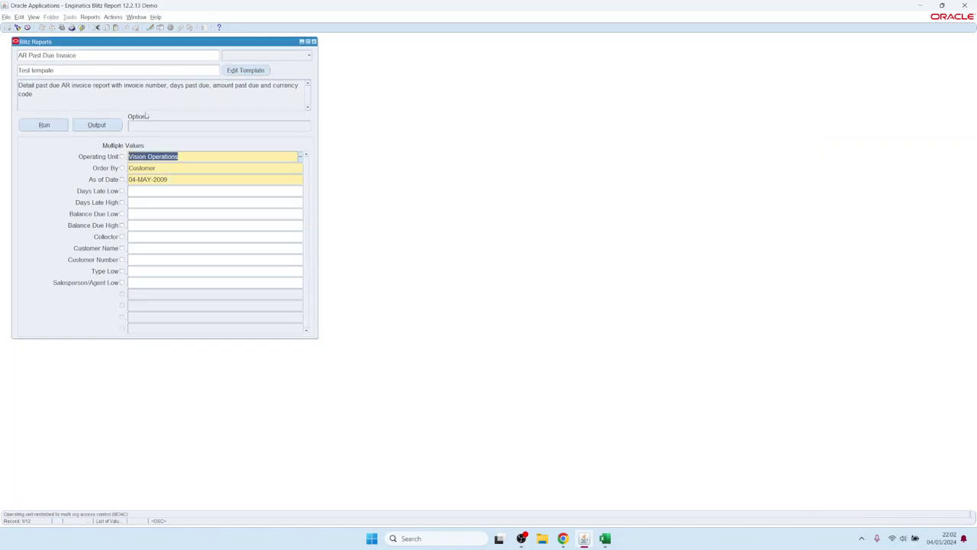
Start another new template, move its Operating Unit column down one position, and discard it by resetting the columns and closing the editor
click(123, 71)
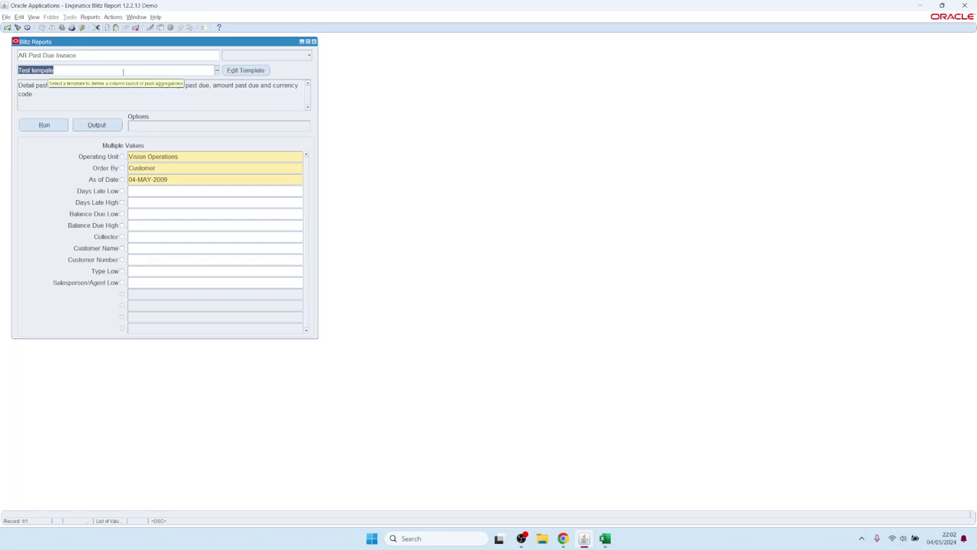
key(Delete)
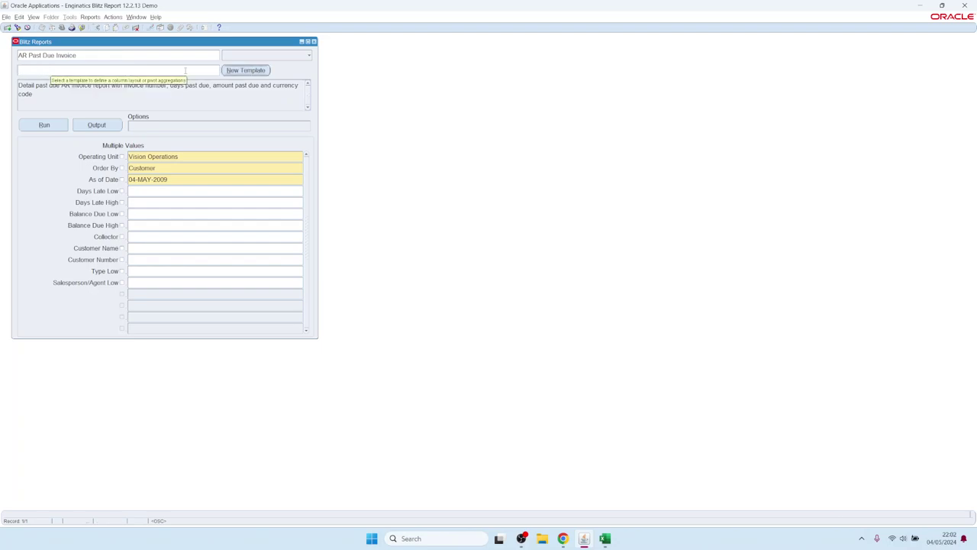
click(247, 71)
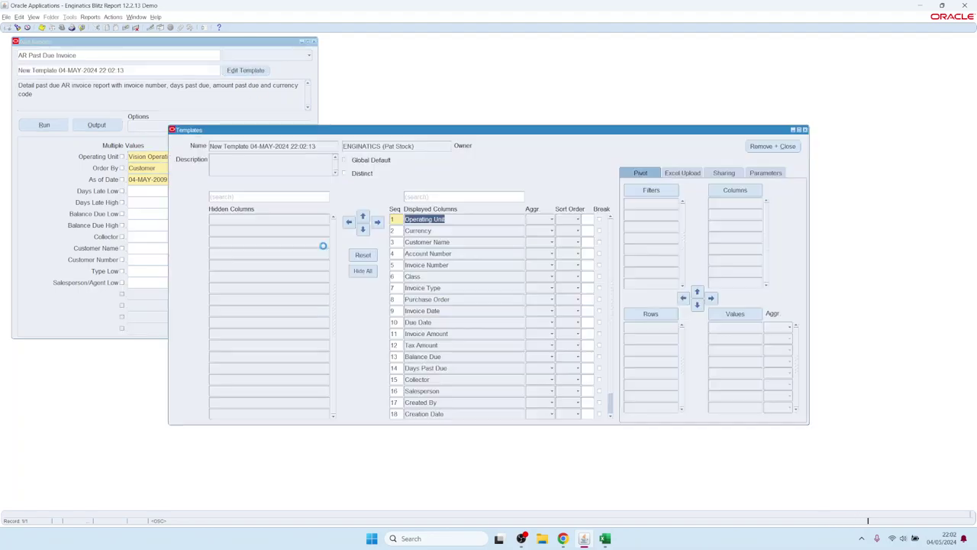
click(363, 229)
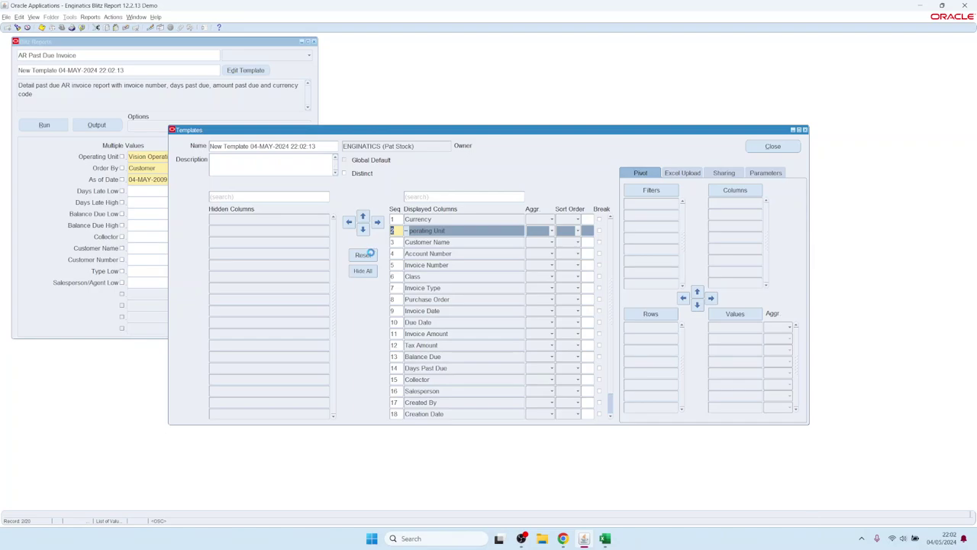
click(363, 255)
click(760, 147)
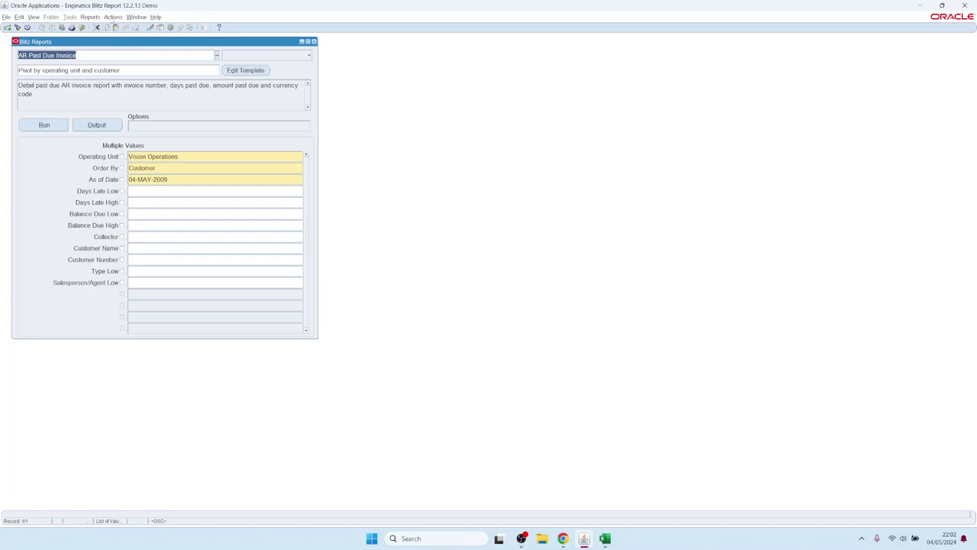
Select the Dashboard example template for the AR Past Due Invoice report
click(112, 16)
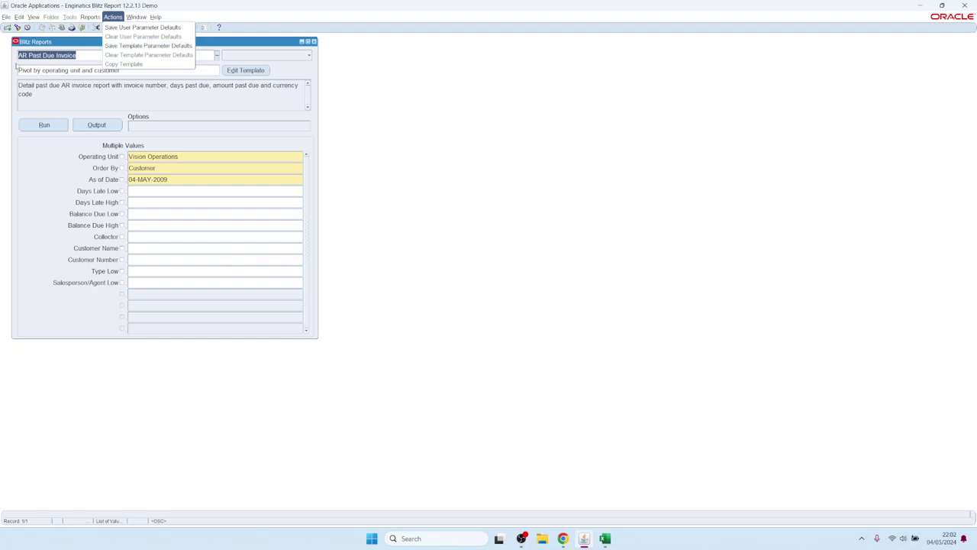
click(56, 71)
double_click(56, 71)
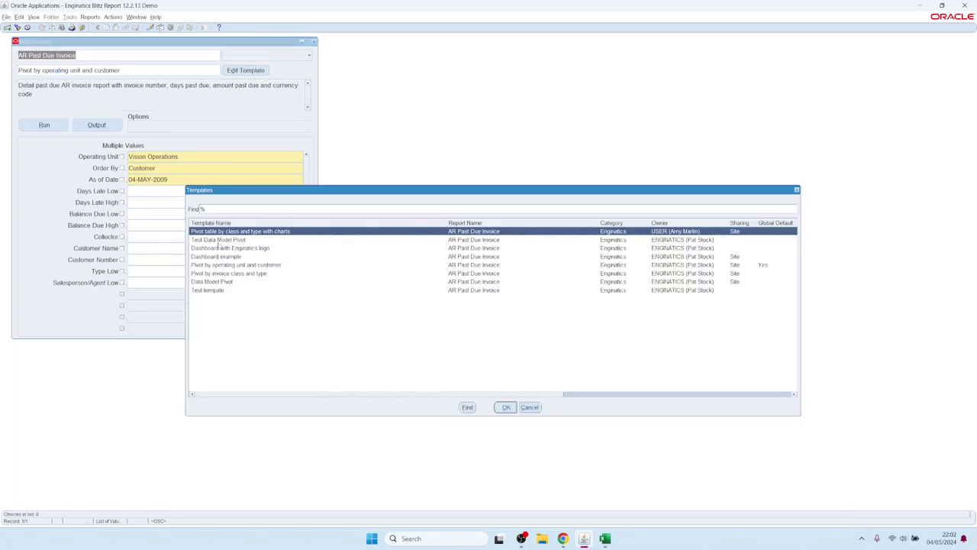
double_click(206, 259)
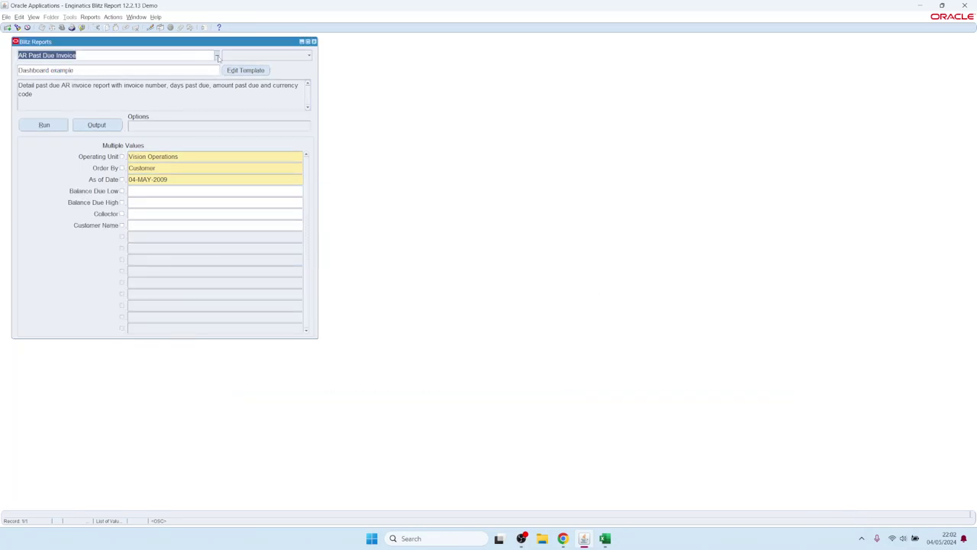
Run the report with the Dashboard example template and review the AR Past Due Invoice and Sheet1 sheets in Excel
click(44, 126)
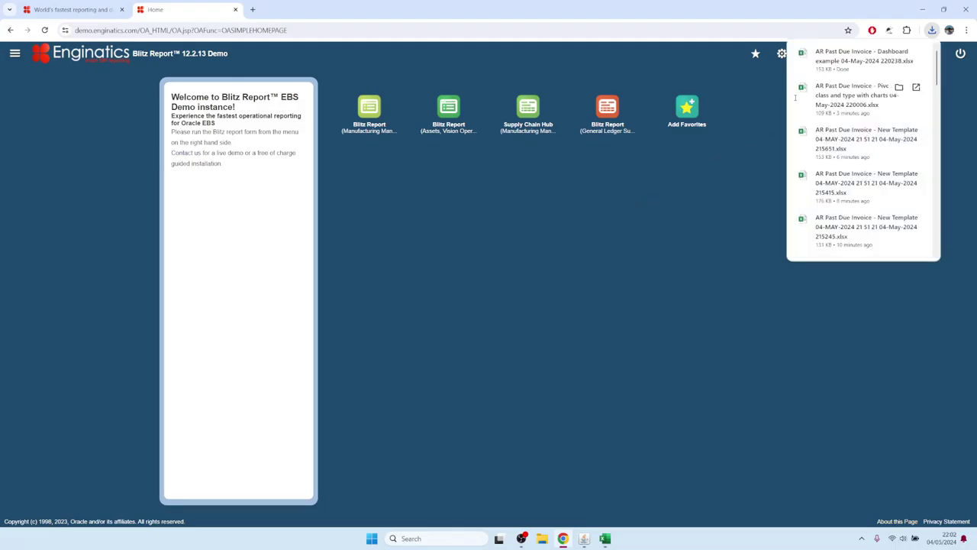
click(866, 96)
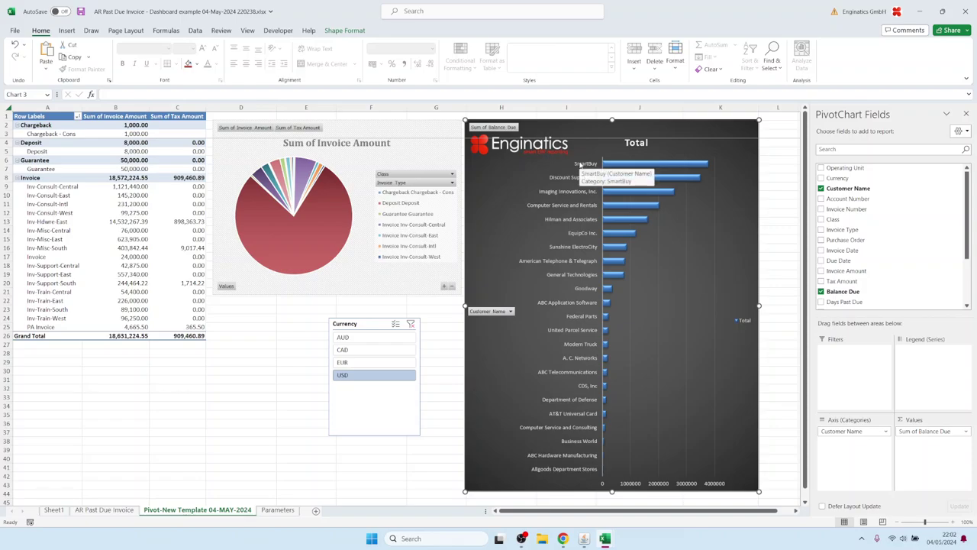
click(104, 509)
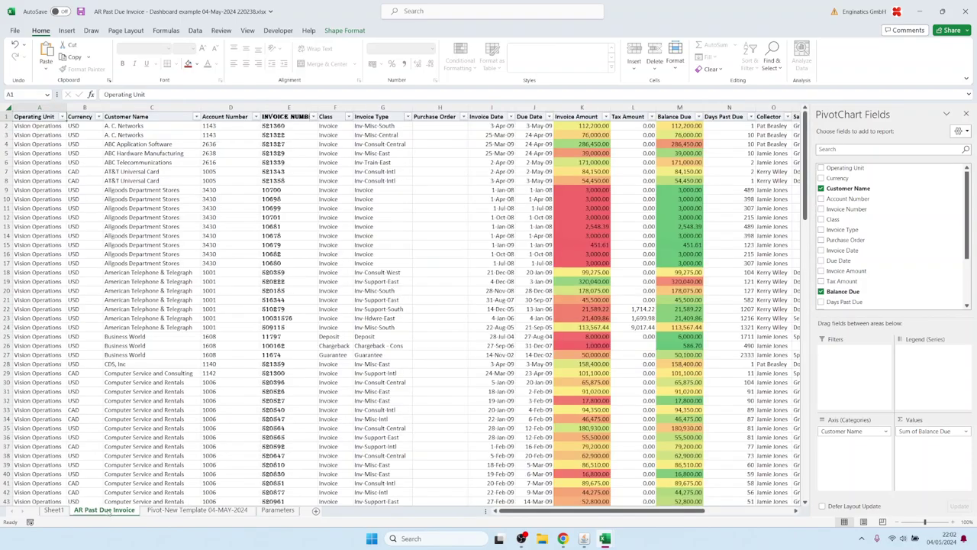
click(54, 509)
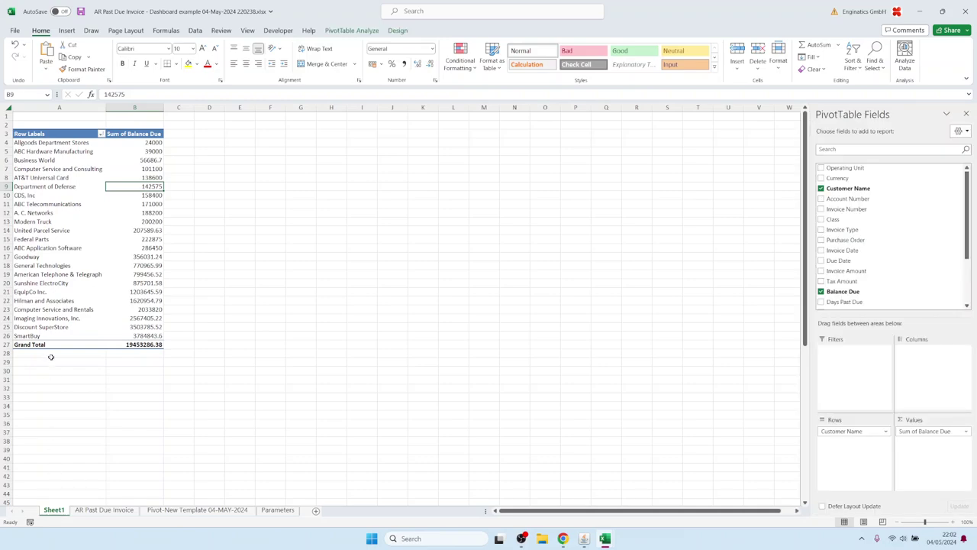
Copy the customer names from American Telephone & Telegraph through SmartBuy in Sheet1 and paste them as multiple values into Blitz Report's Customer Name parameter
drag(42, 274, 38, 334)
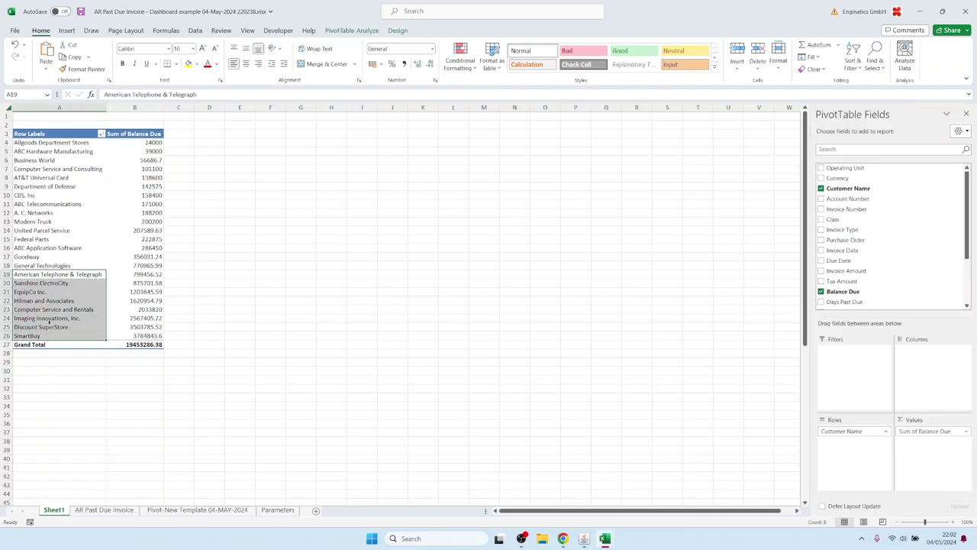
key(ctrl+c)
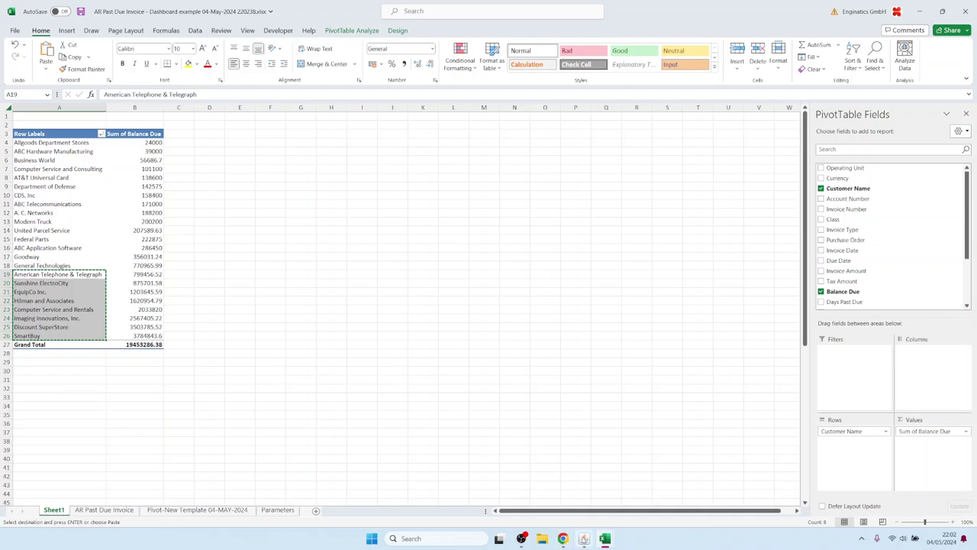
click(584, 538)
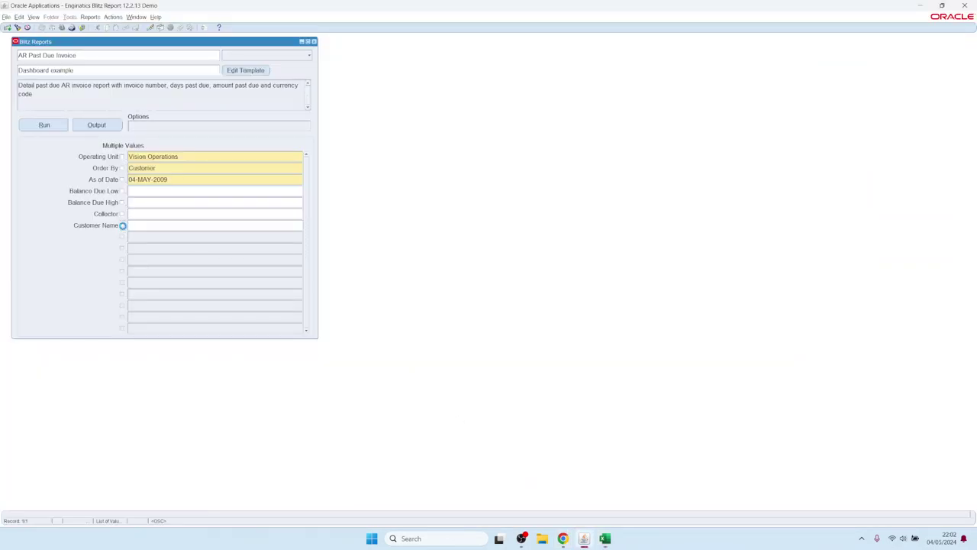
click(122, 225)
key(ctrl+e)
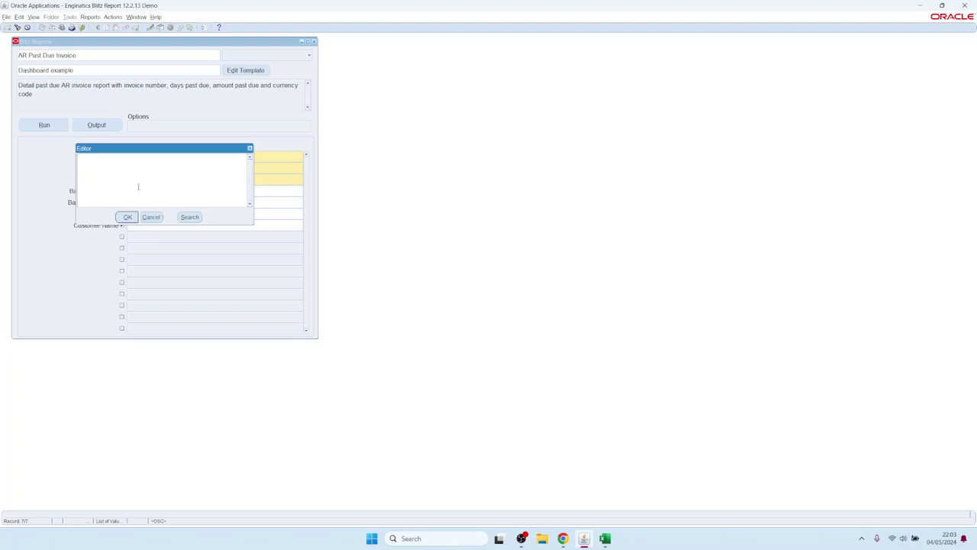
key(ctrl+v)
click(127, 217)
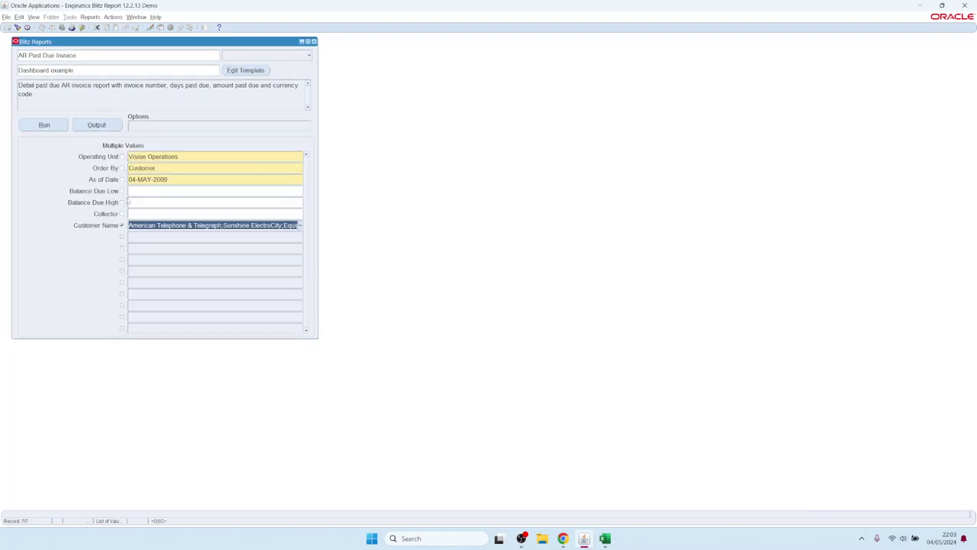
Run the report for the listed customers and open the resulting dashboard workbook
click(54, 126)
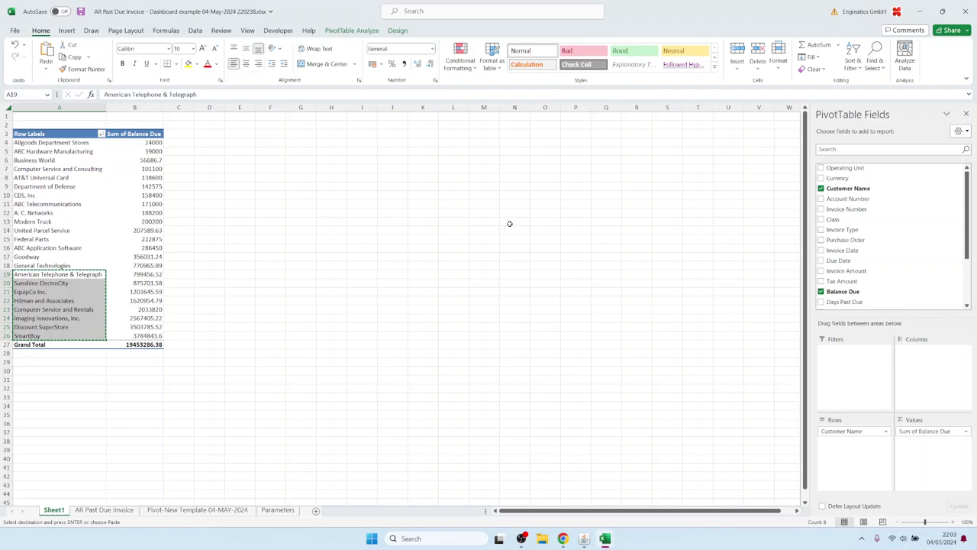
click(478, 227)
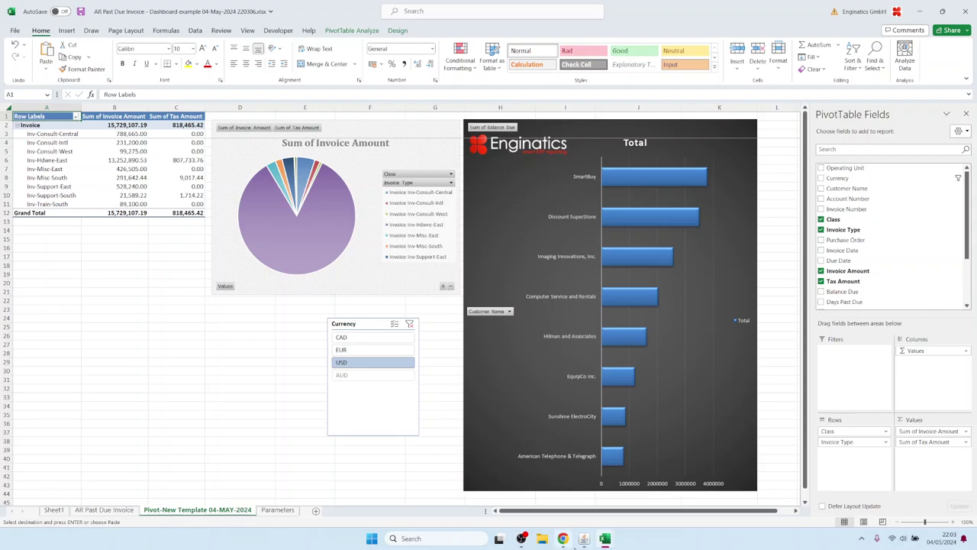
Return to Blitz Report and save the current parameter values as the Dashboard example template's parameter defaults
mouse_move(584, 539)
click(584, 510)
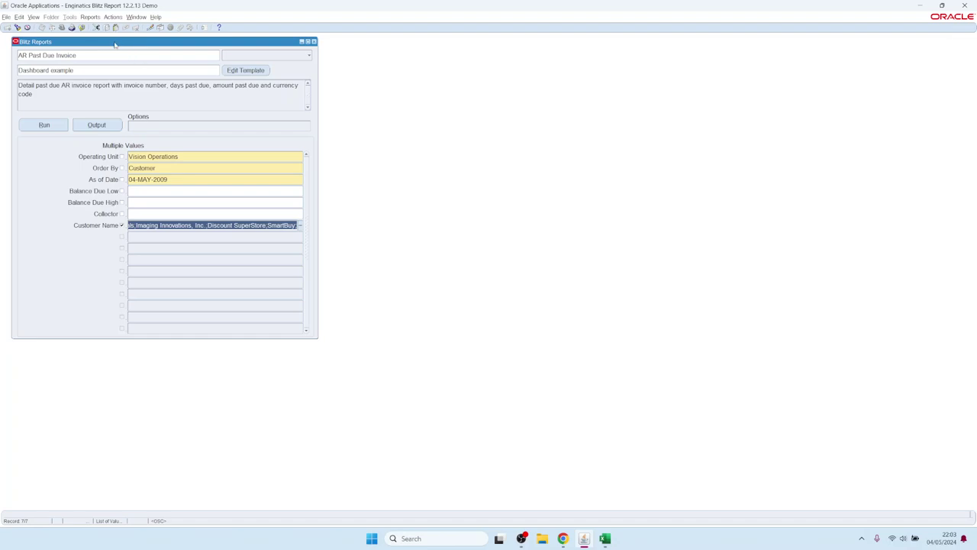
click(113, 16)
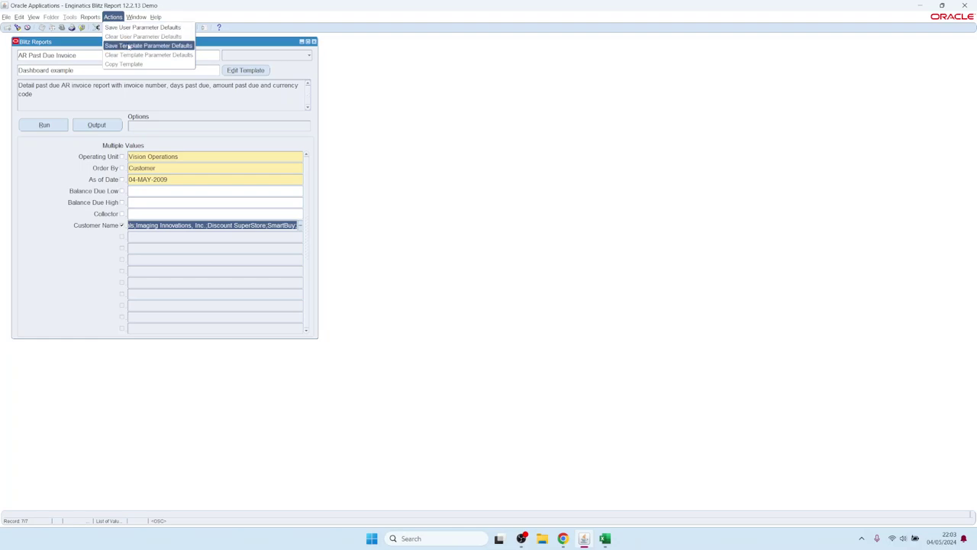
click(130, 47)
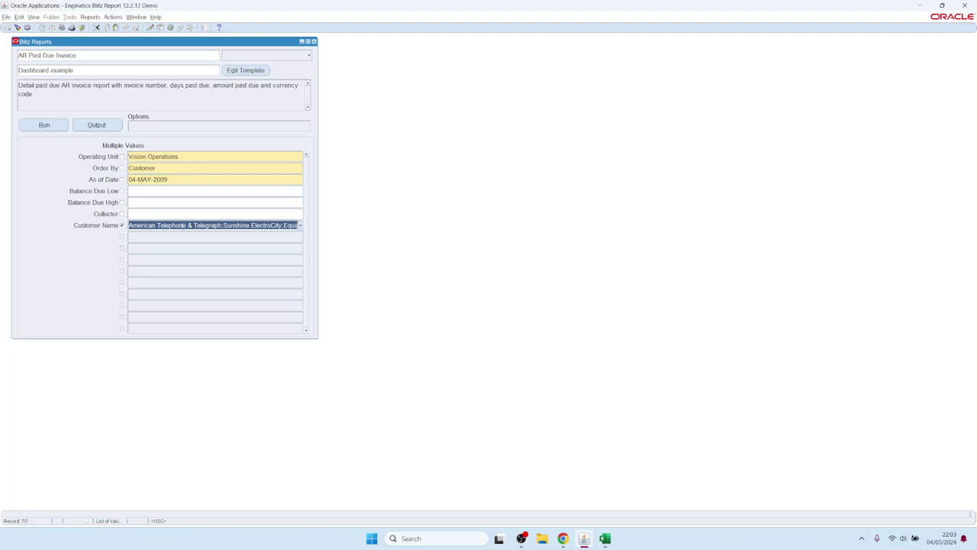
Rename the Dashboard example template as "Dashboard example - large customers only" and close the template editor
click(81, 70)
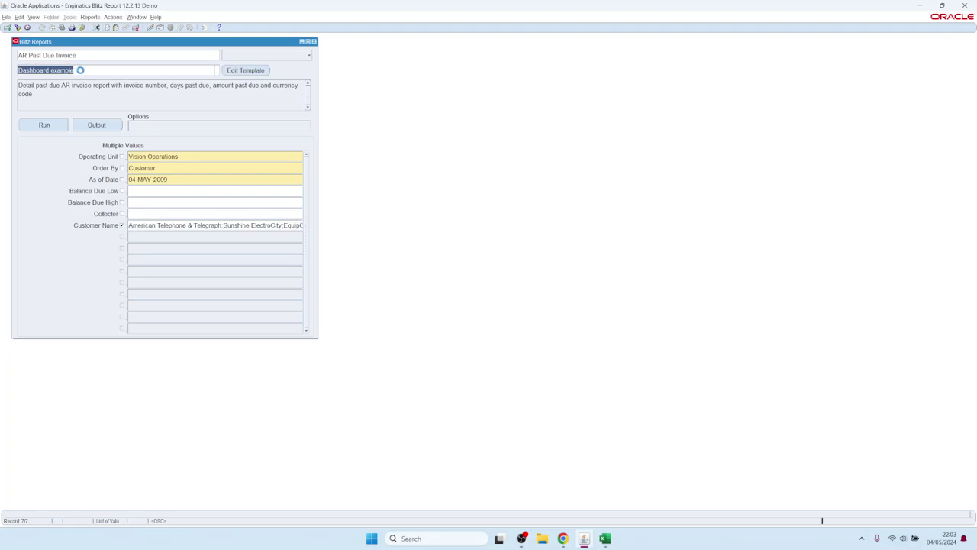
click(234, 72)
click(307, 145)
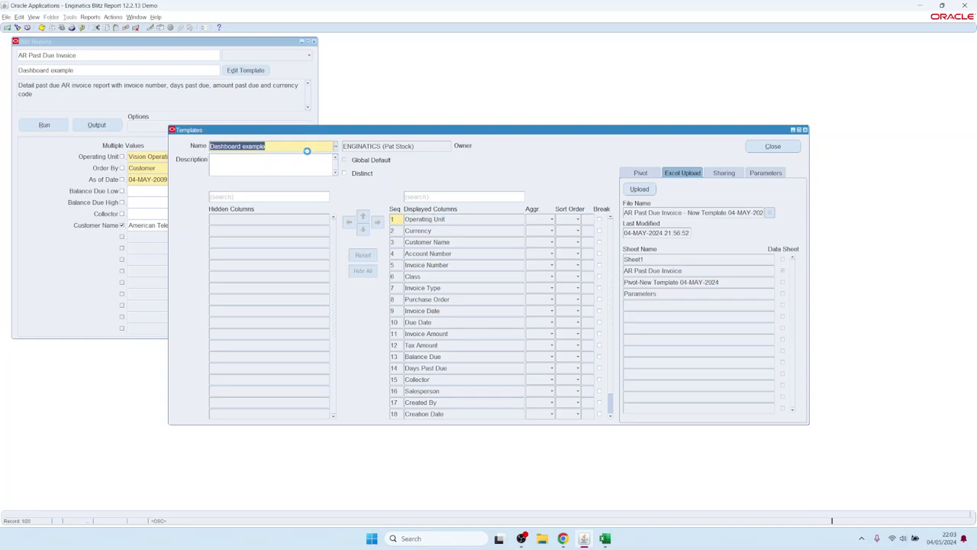
click(308, 151)
text(- )
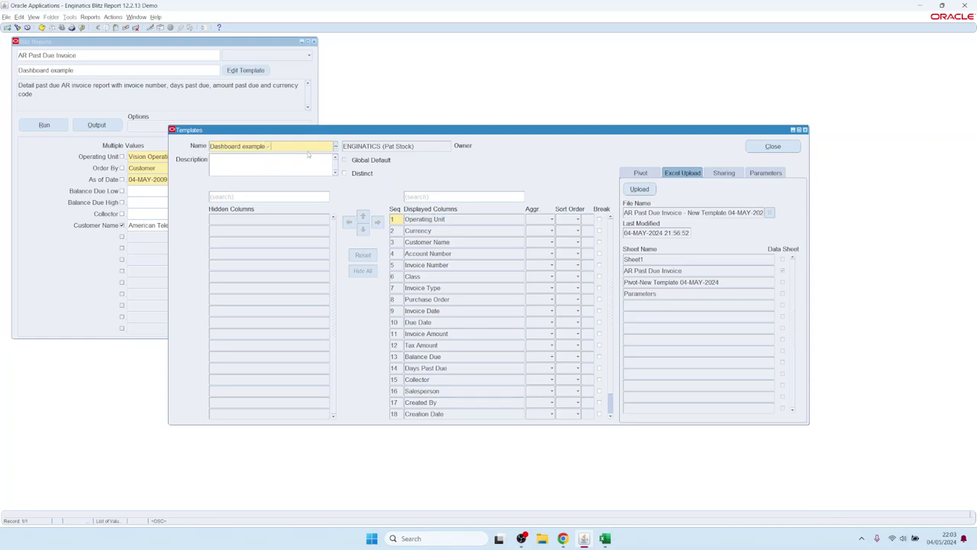
text(large customers only)
key(alt+c)
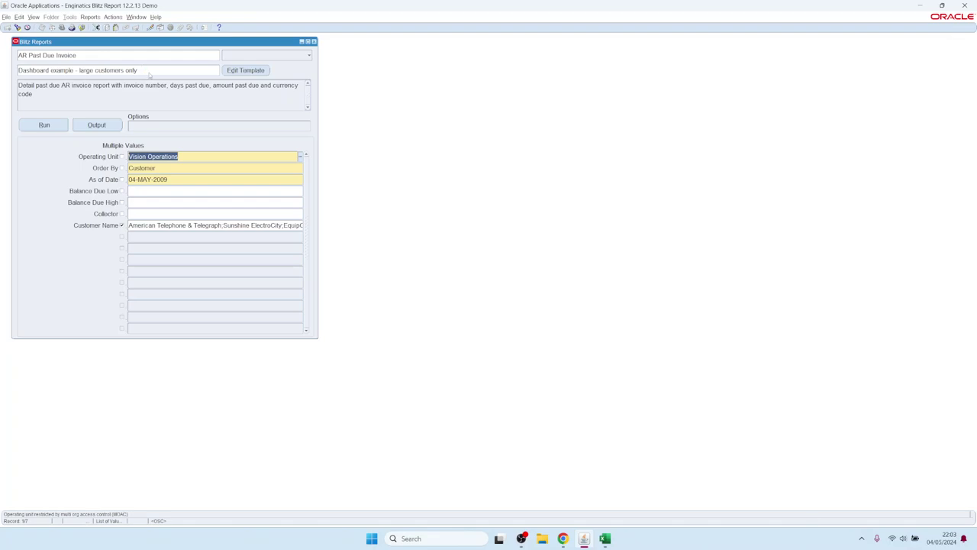
Clear the template and reselect Dashboard example - large customers only from the template list to check its saved parameter defaults
click(174, 223)
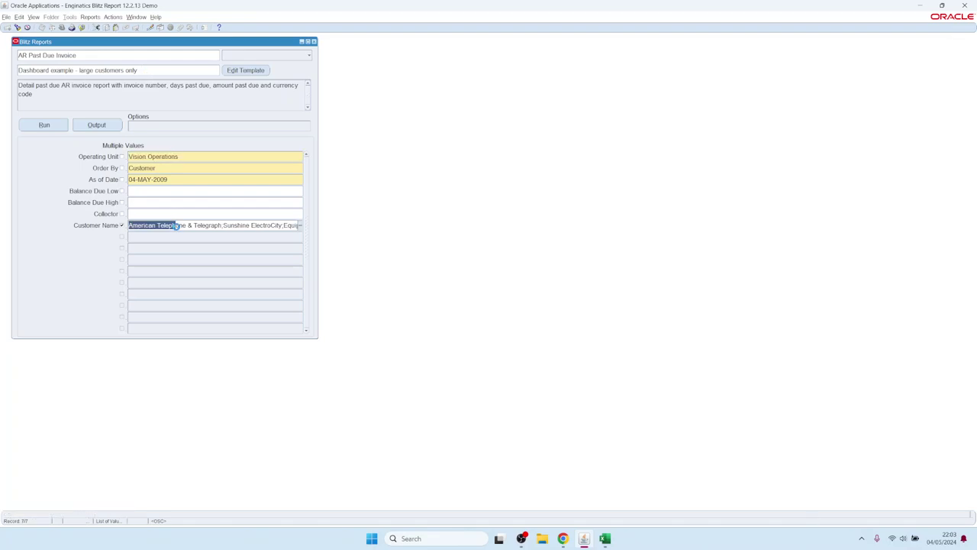
click(153, 70)
key(Delete)
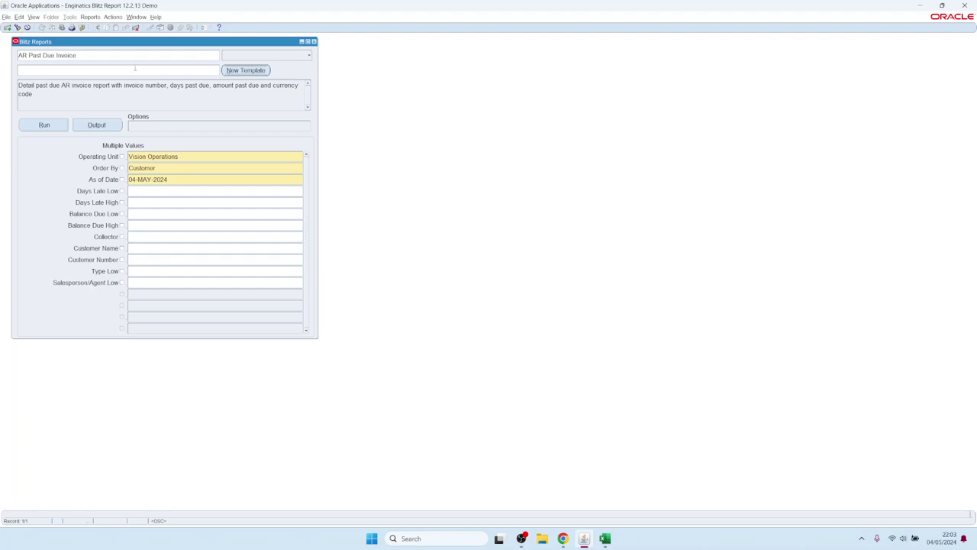
key(ctrl+l)
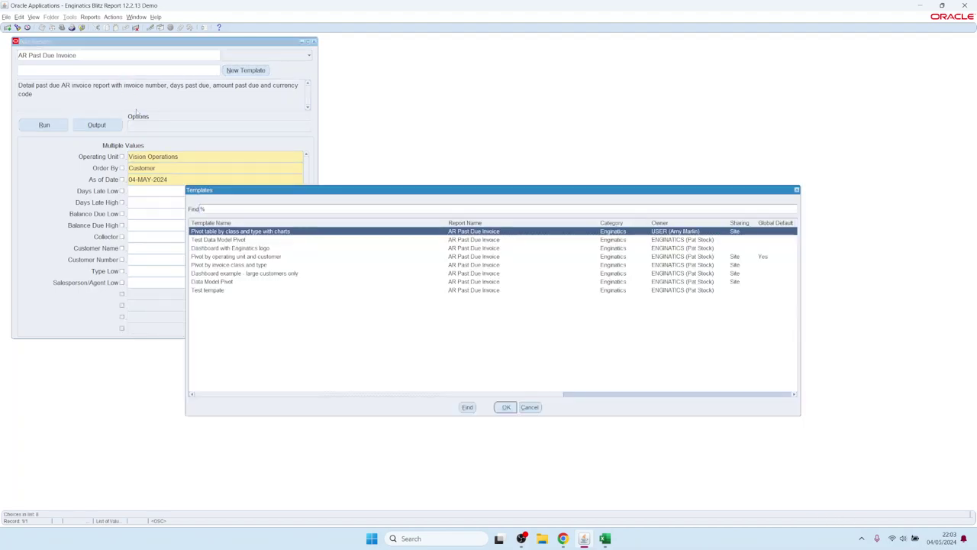
key(Down)
key(Down)
key(Down)
key(Down)
key(Down)
key(Return)
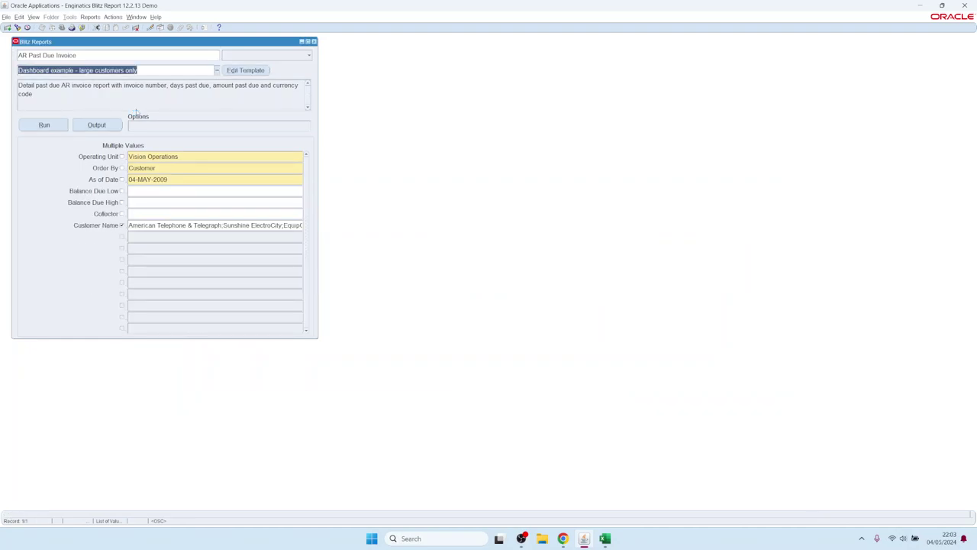
Run the report with the Dashboard example - large customers only template, view the Excel dashboard and return to Blitz Report
click(55, 126)
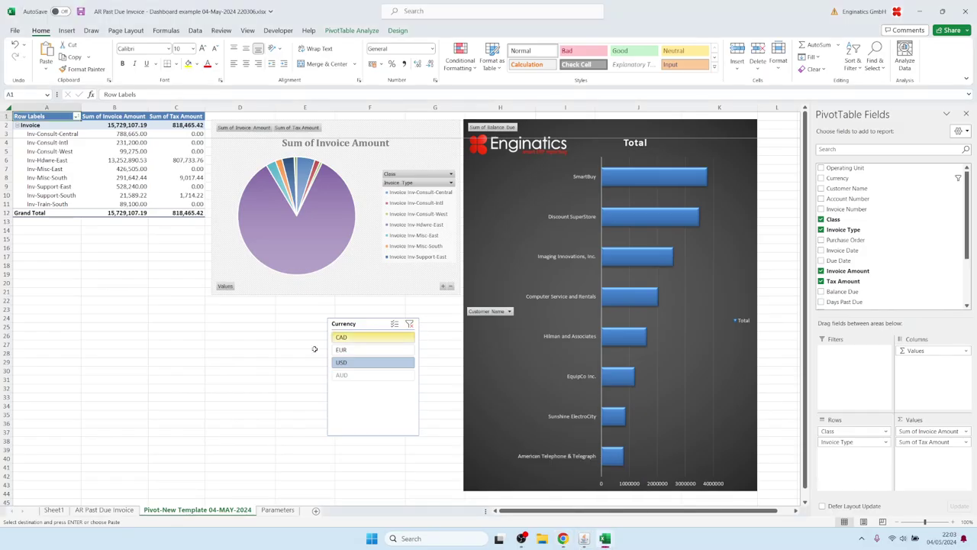
click(257, 349)
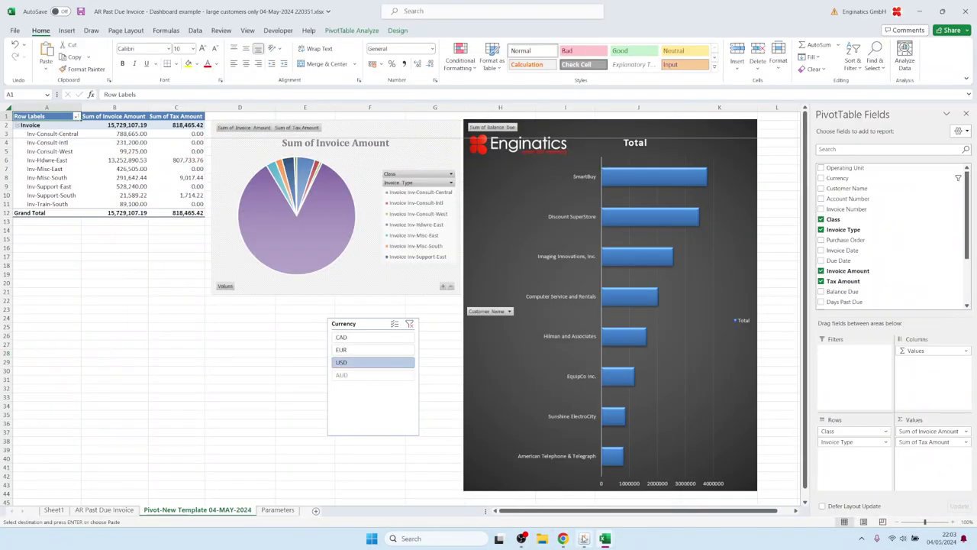
click(583, 538)
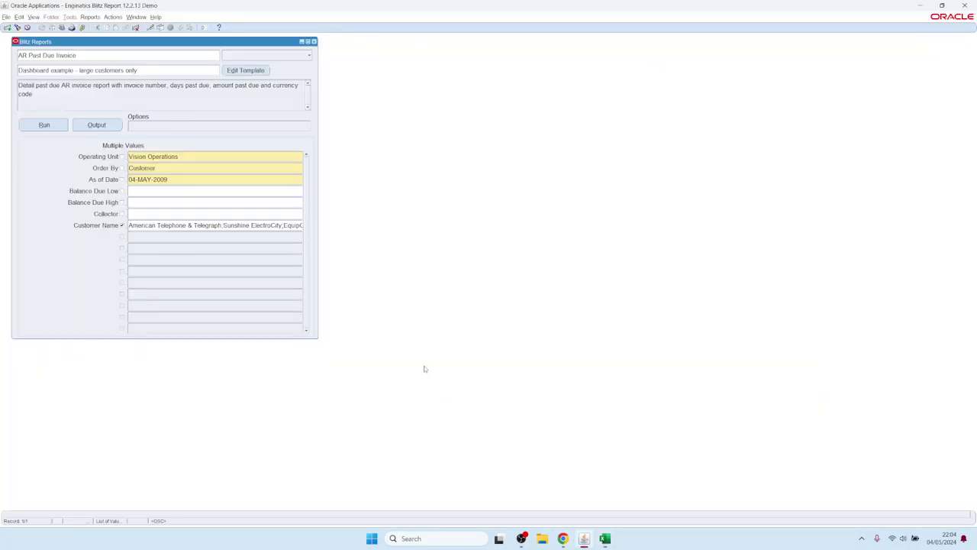